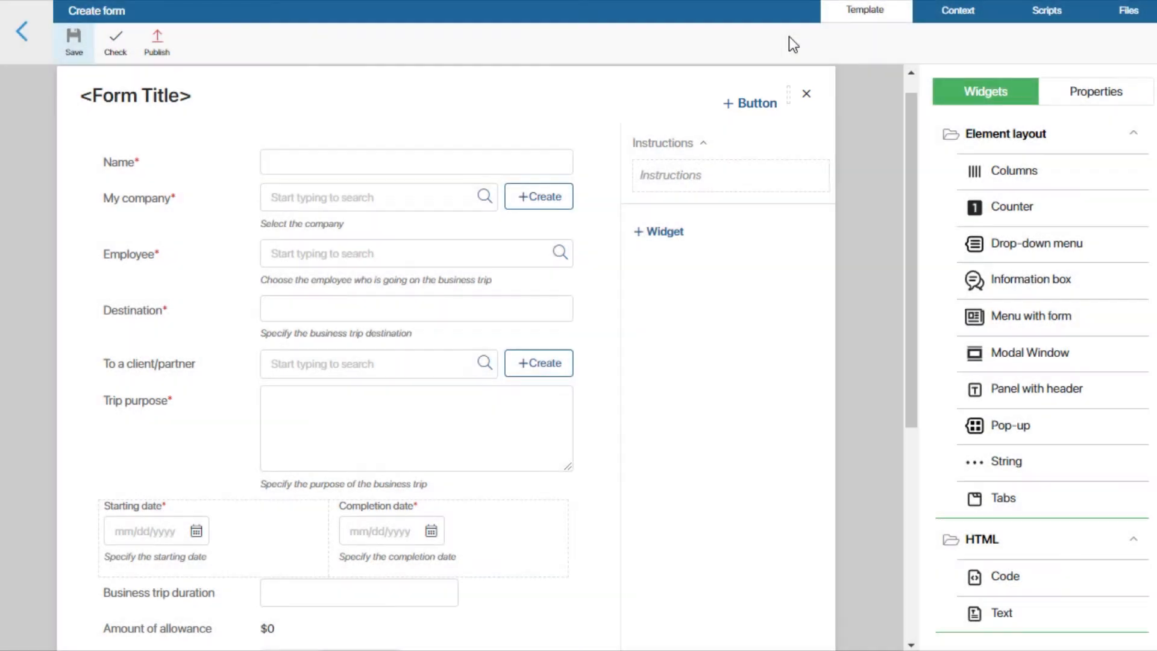
# Step: Look over the creation form template's available properties and open its scripts
pyautogui.click(1072, 95)
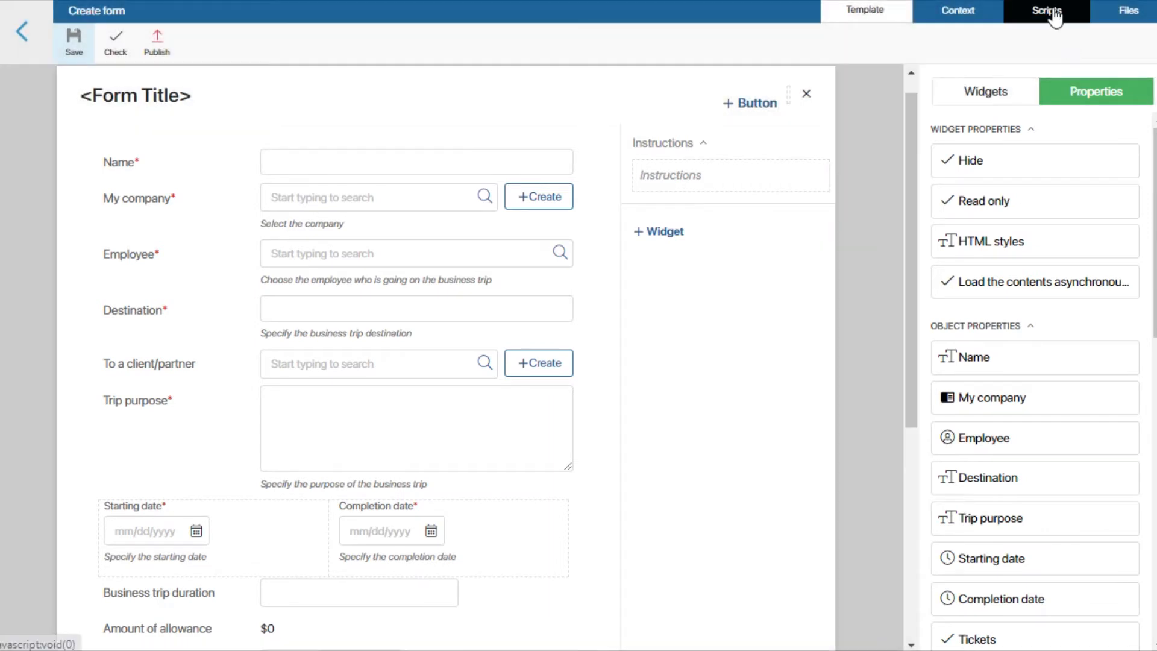
pyautogui.click(1053, 14)
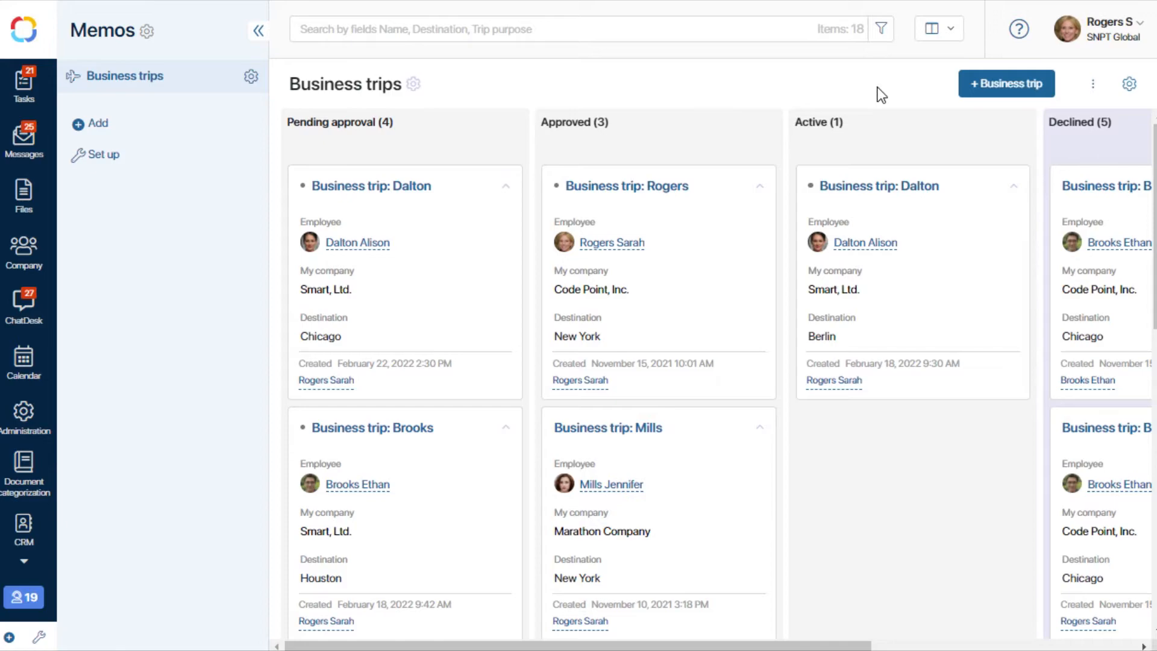
# Step: Review the blank form for adding a business trip and the view form of the pending Chicago trip, closing each
pyautogui.click(992, 85)
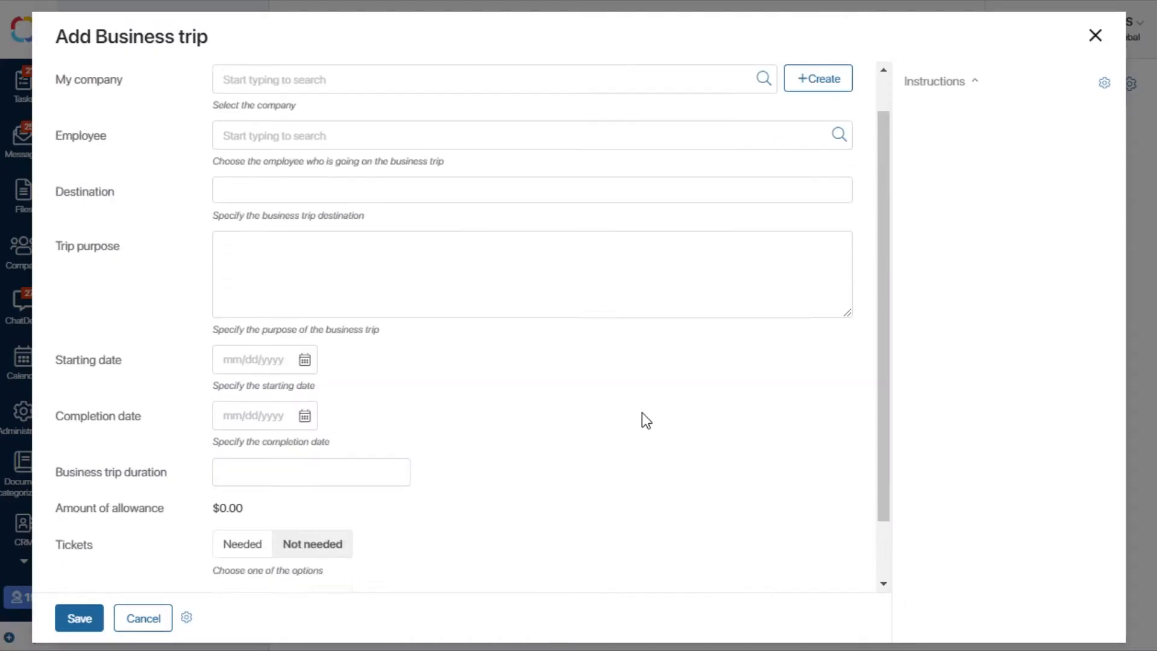
pyautogui.scroll(-3, 644, 419)
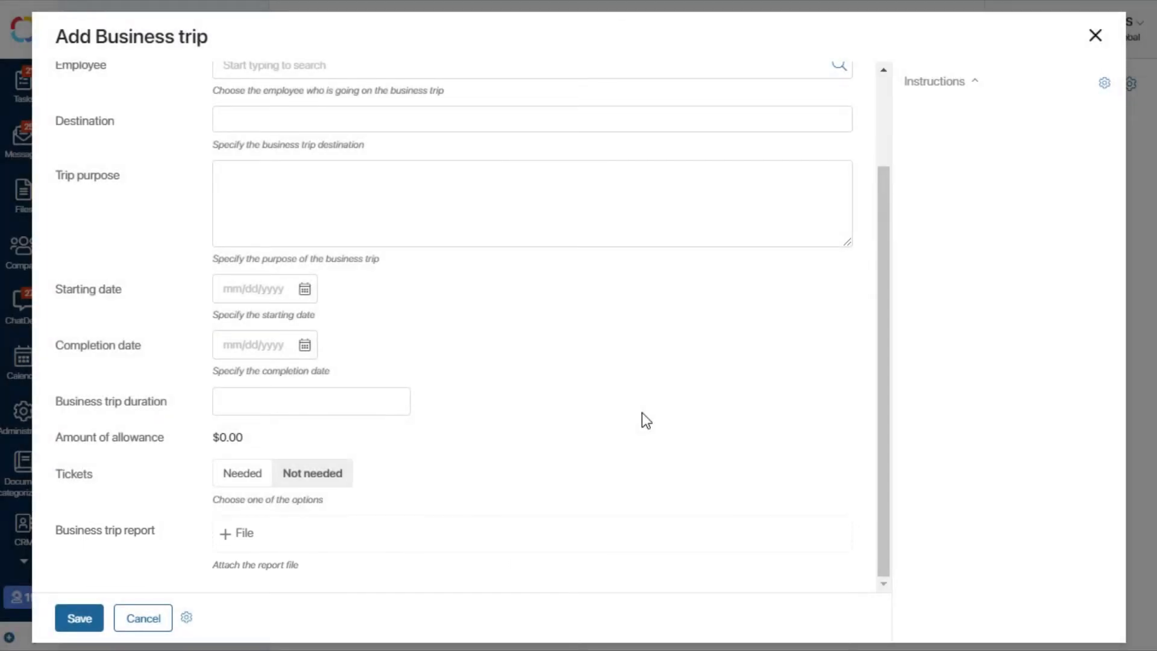
pyautogui.click(1096, 36)
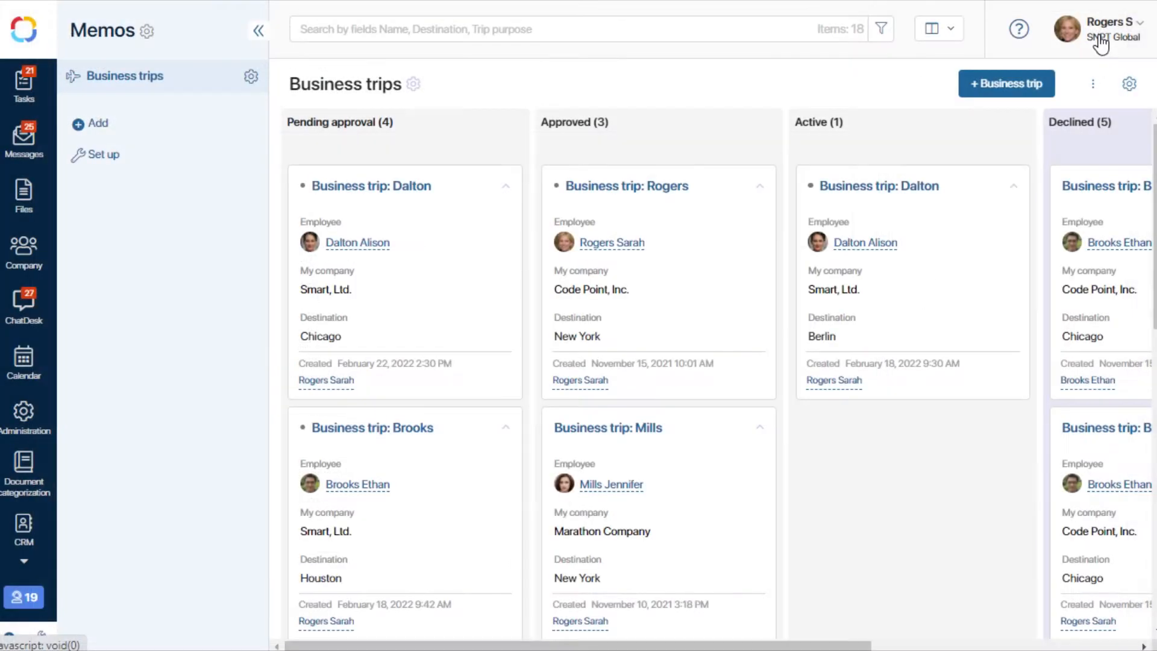
pyautogui.click(395, 186)
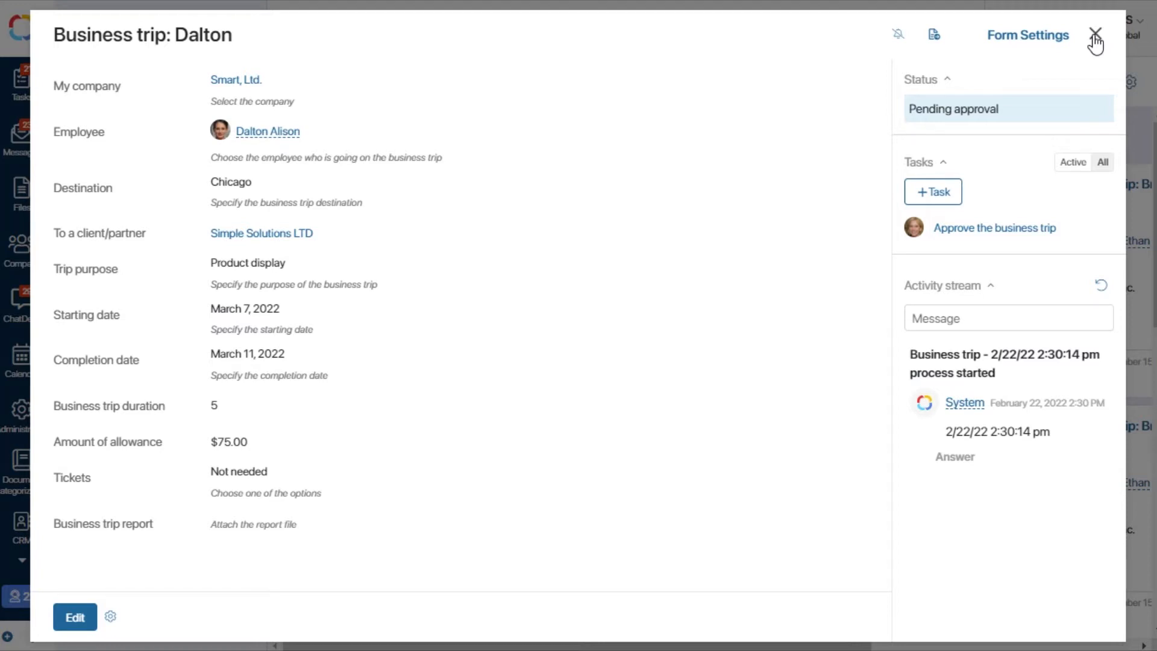
pyautogui.click(1096, 36)
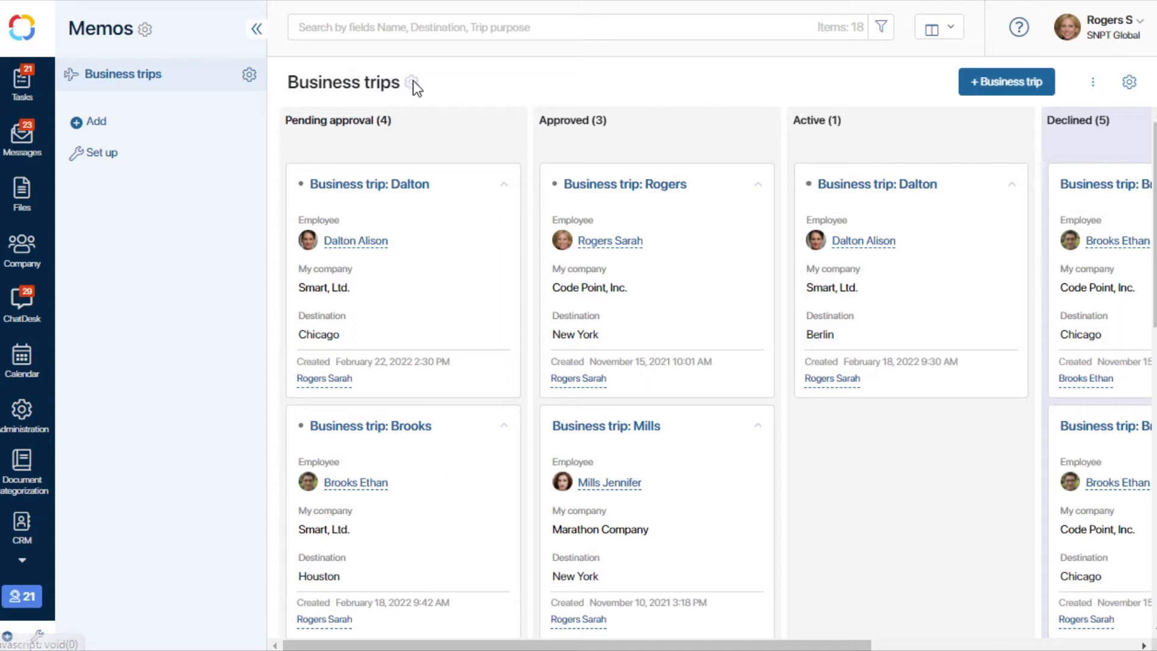
# Step: Start a custom creation form in the Business trips form settings and select its Standard item form widget
pyautogui.click(249, 75)
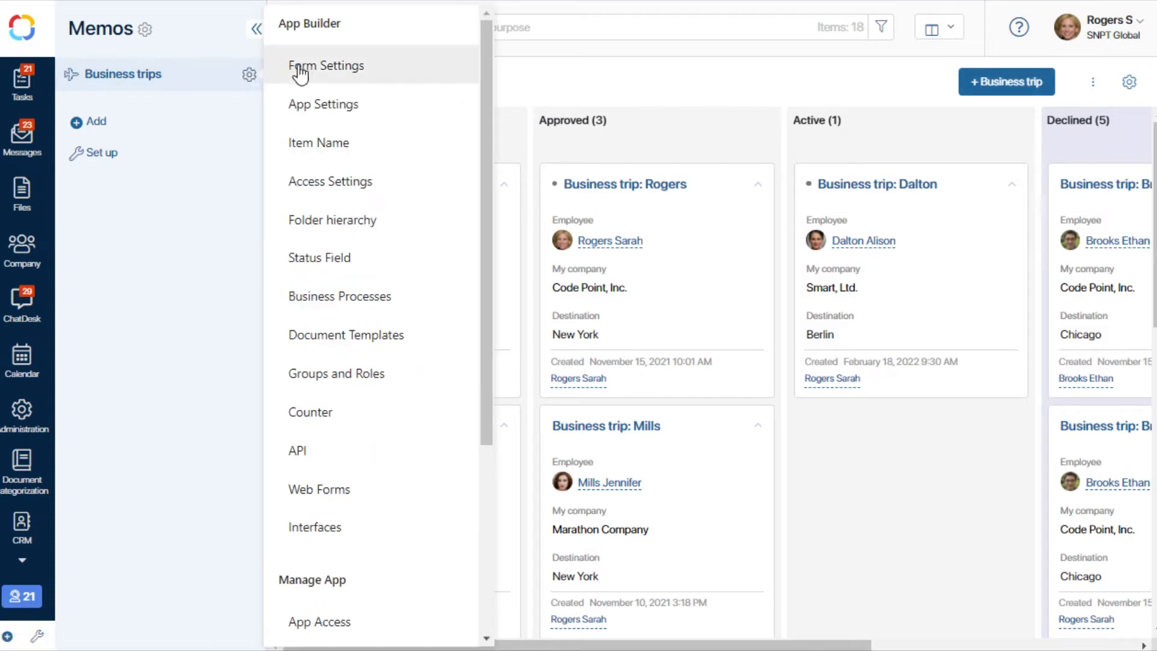
pyautogui.click(372, 68)
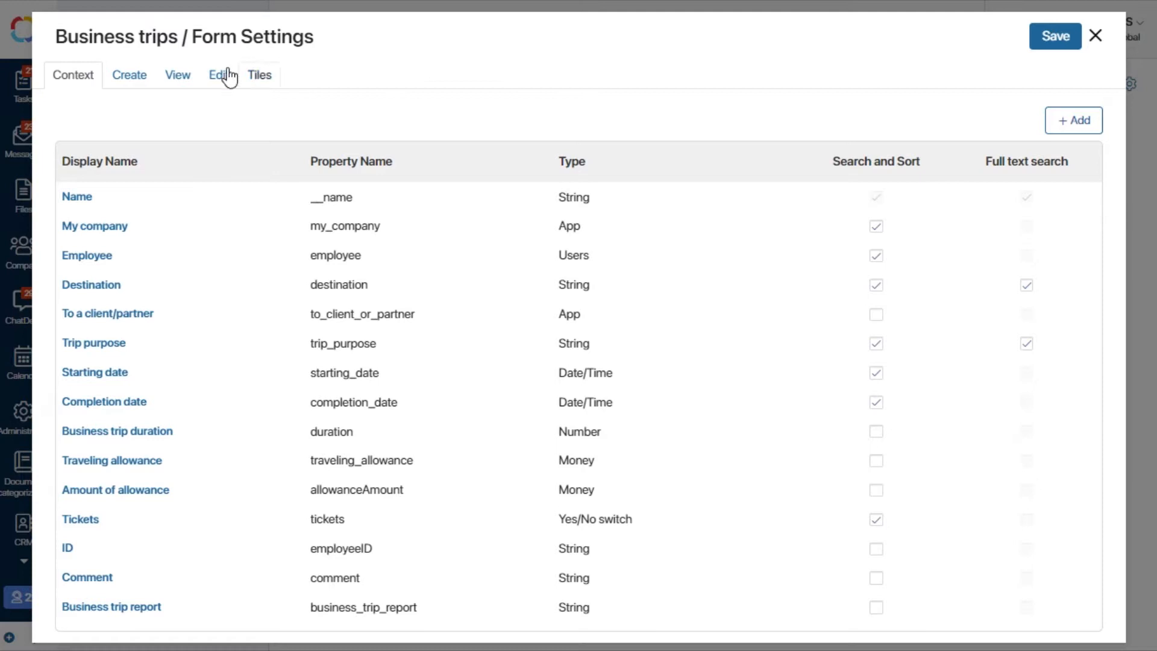
pyautogui.click(134, 80)
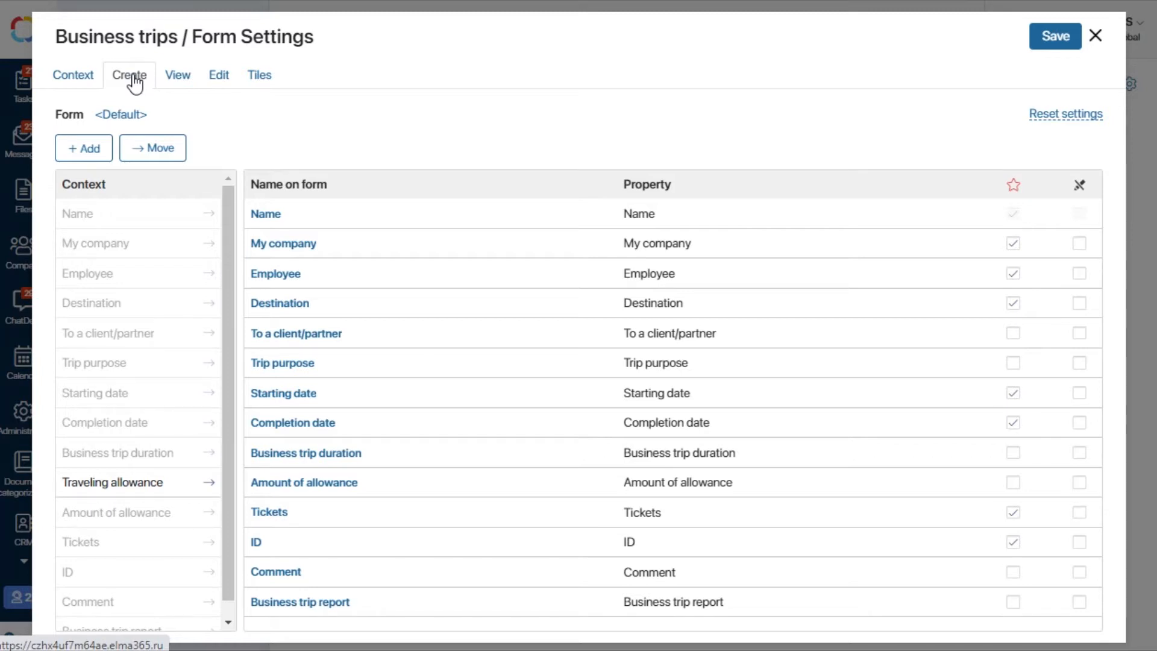
pyautogui.click(130, 115)
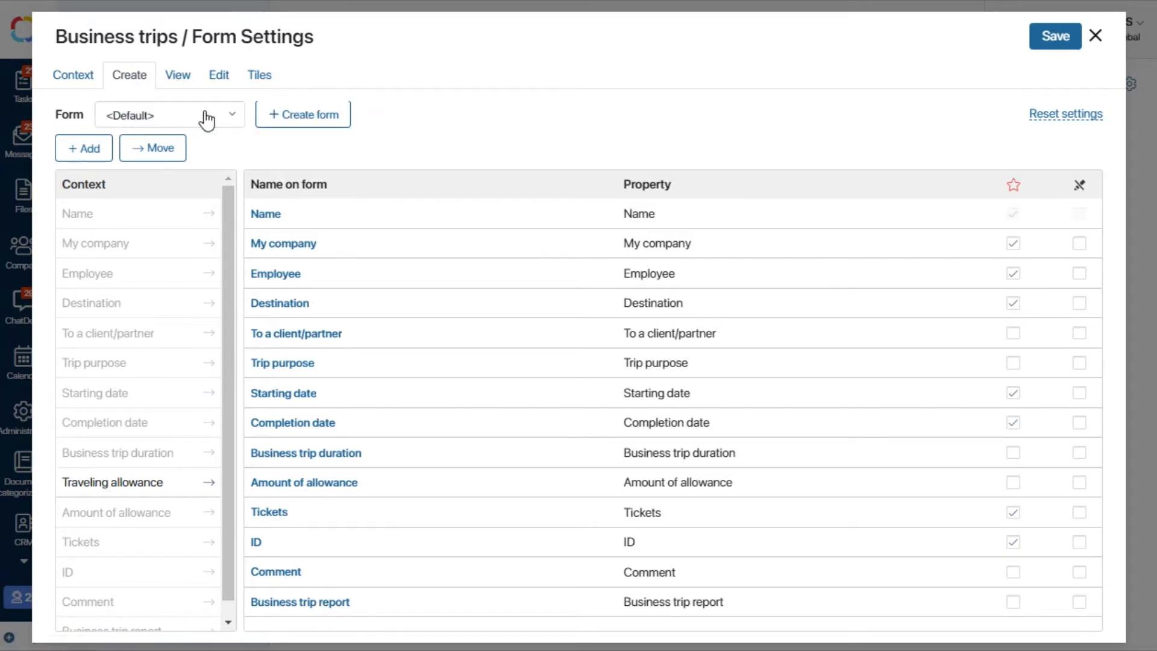
pyautogui.click(300, 117)
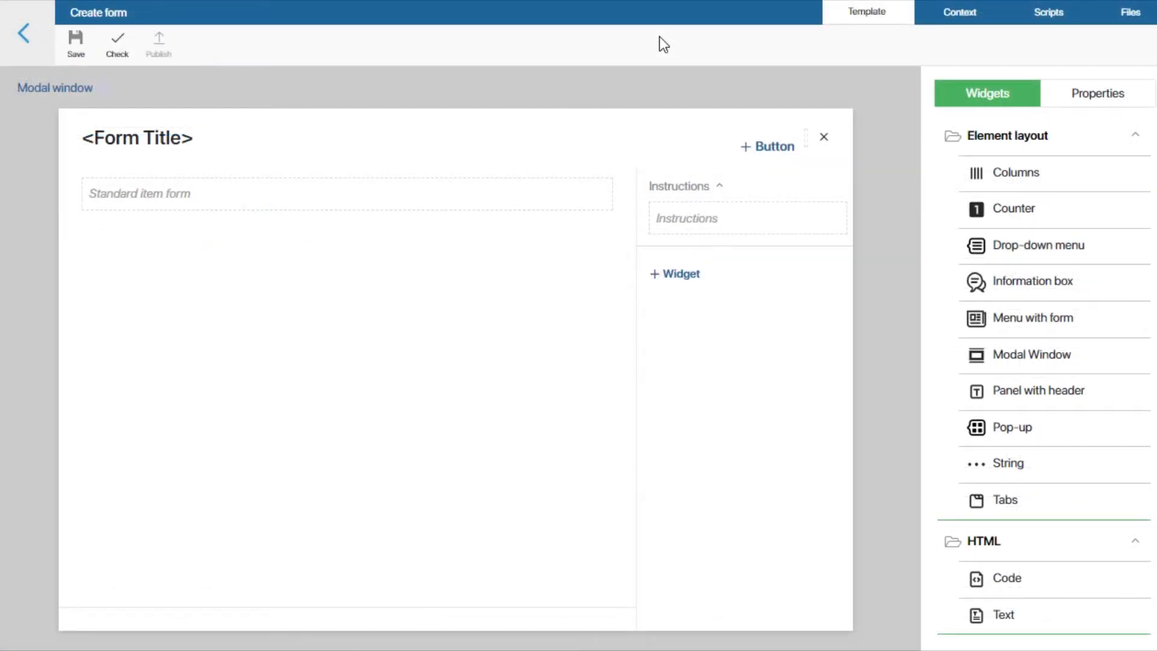
pyautogui.click(560, 170)
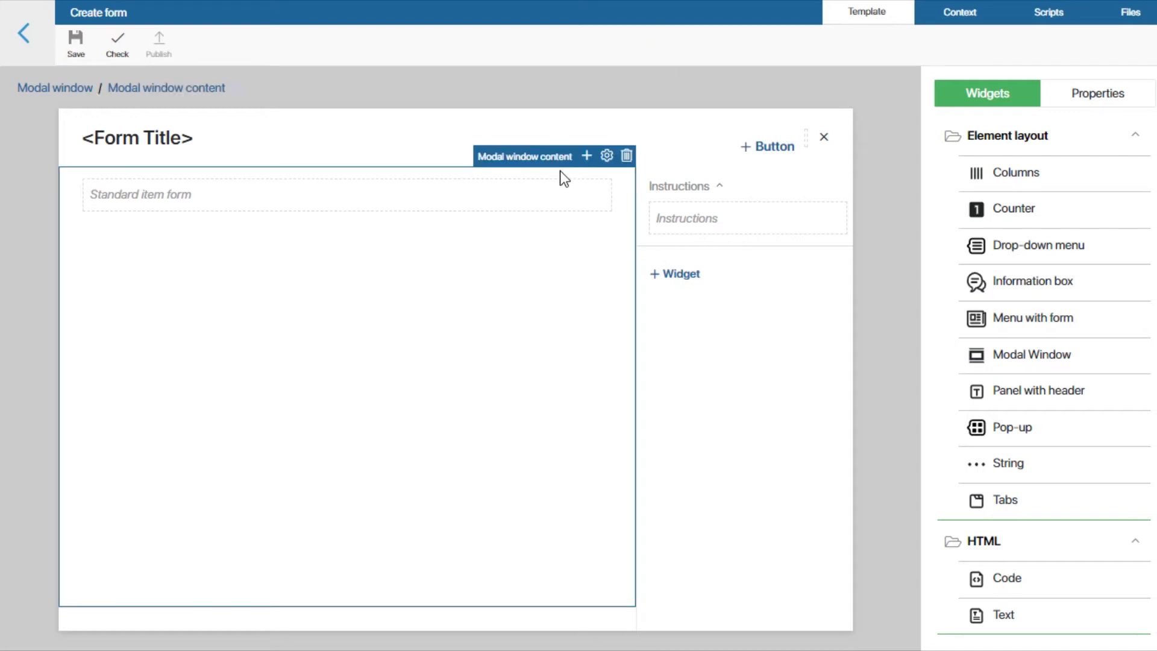
pyautogui.click(526, 192)
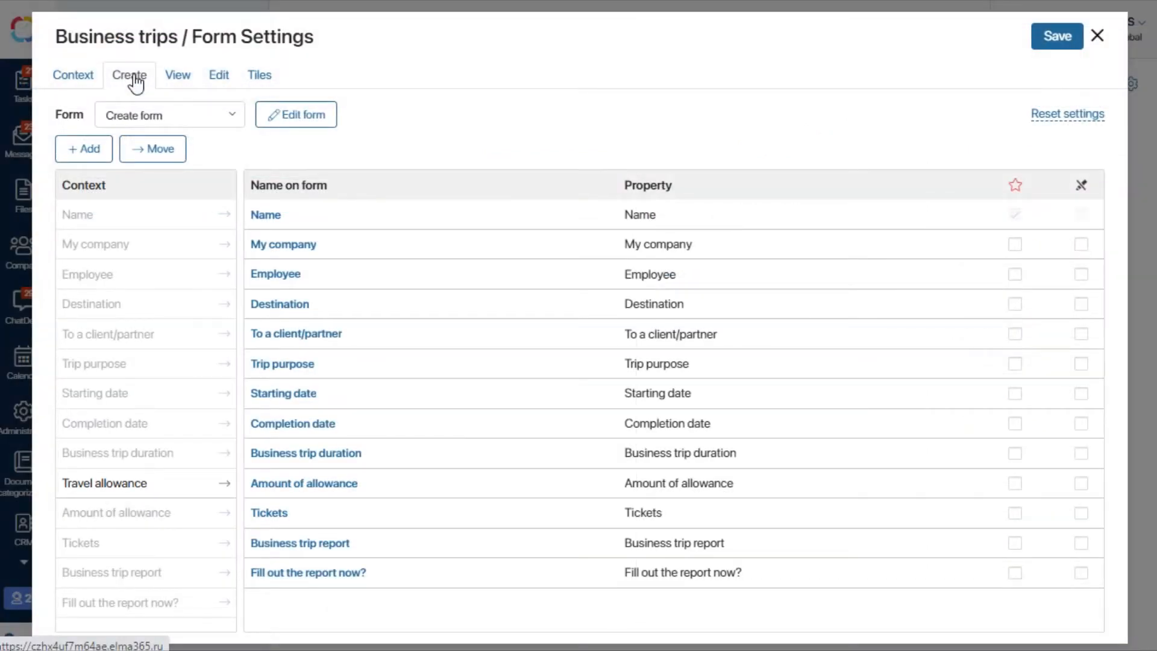
# Step: Check the View and Edit form settings of the Business trips app
pyautogui.click(179, 77)
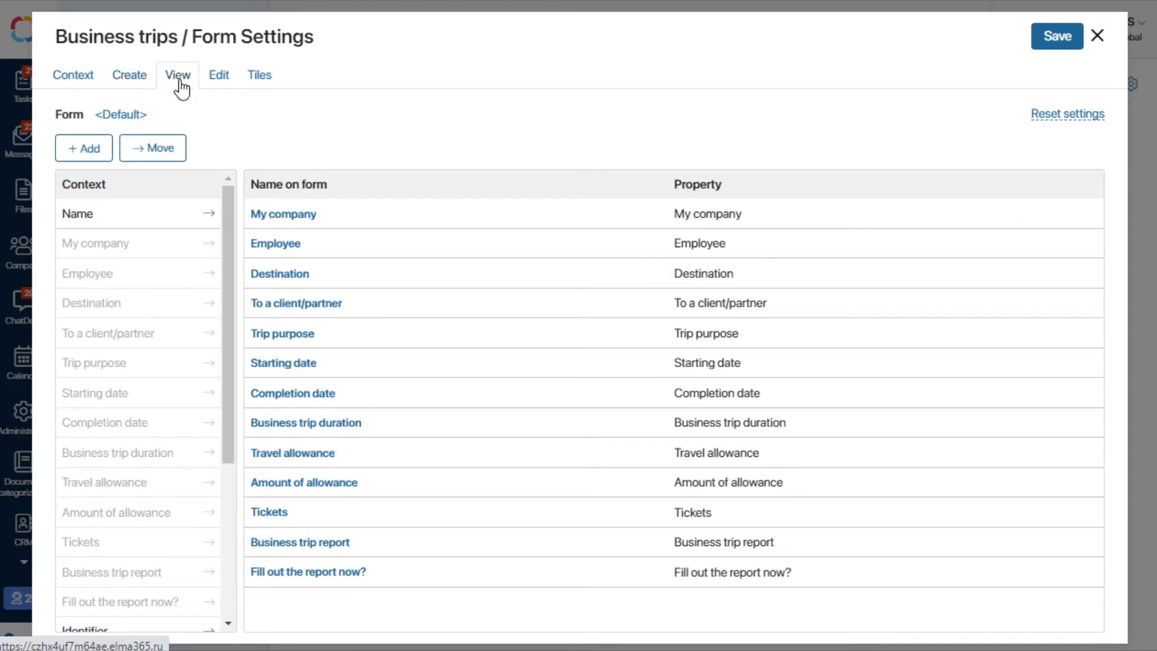
pyautogui.click(219, 83)
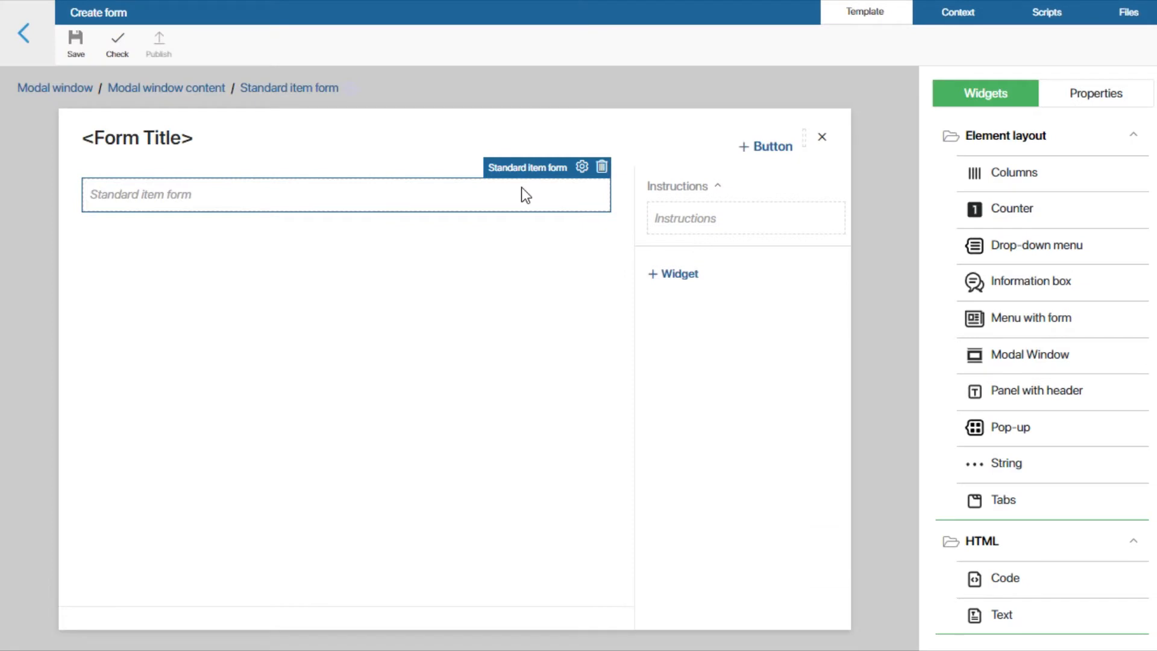
# Step: Replace the Standard item form widget in the modal window content with the Name property as a required field
pyautogui.click(601, 167)
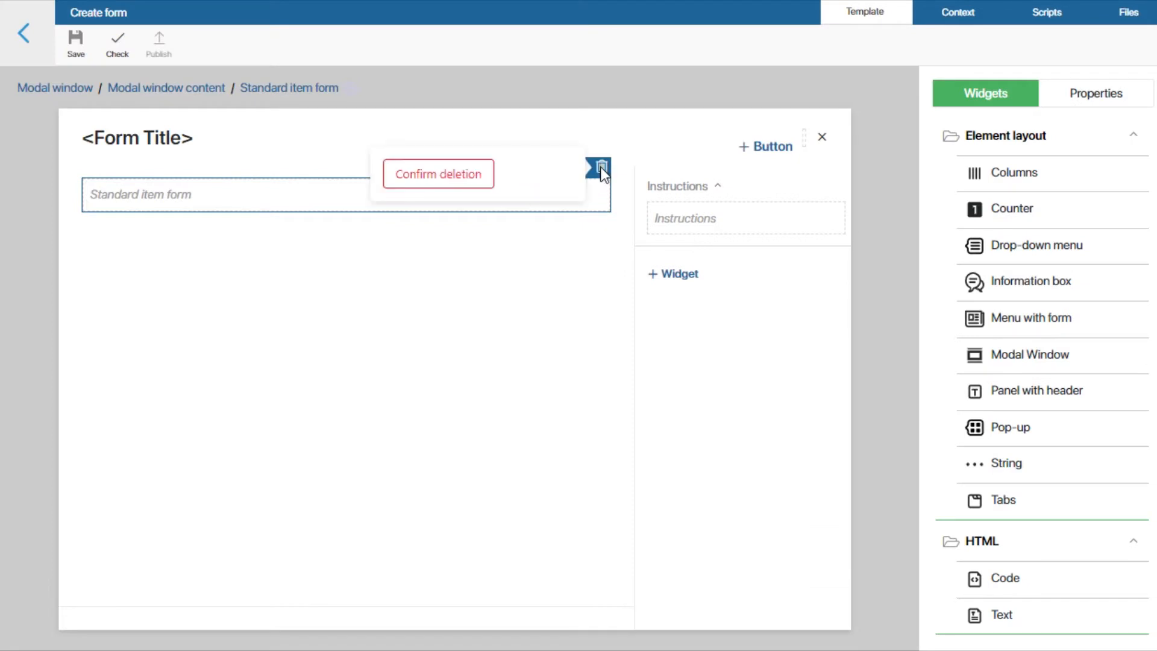
pyautogui.click(462, 175)
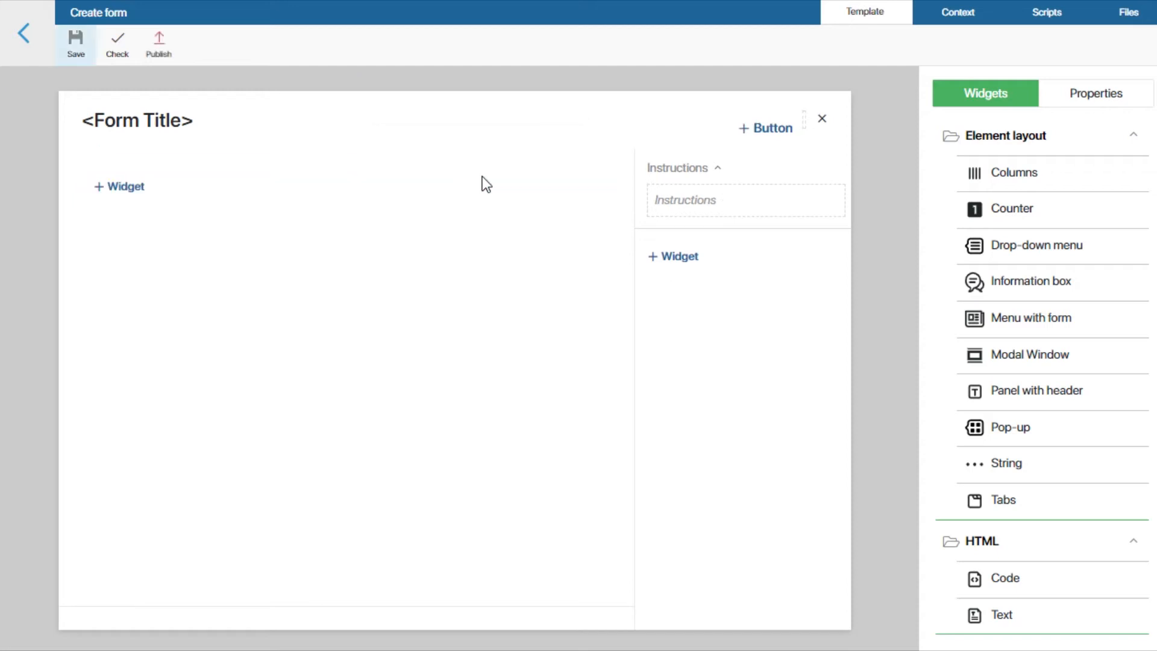
pyautogui.click(573, 181)
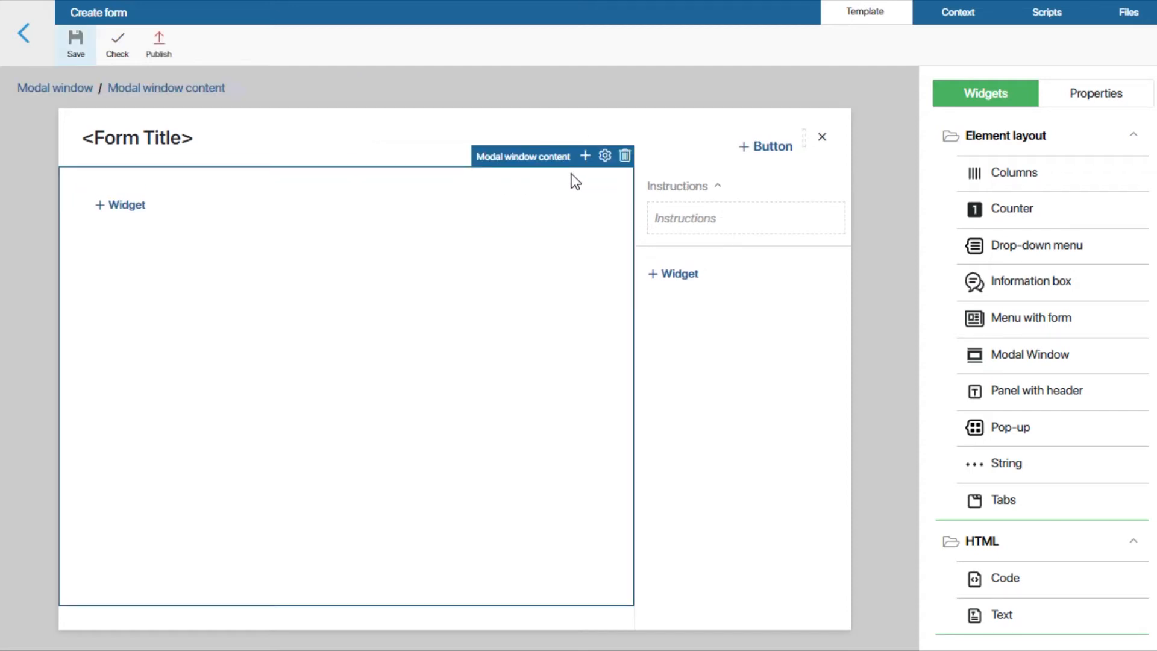
pyautogui.click(1089, 96)
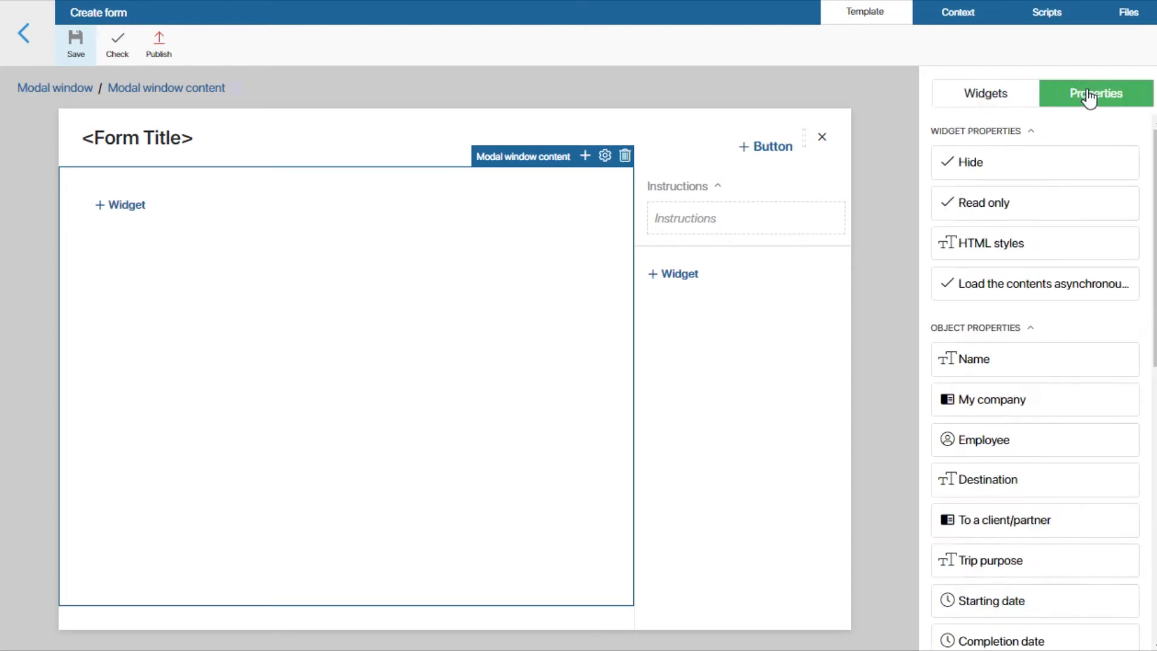
pyautogui.moveTo(1002, 359); pyautogui.dragTo(196, 222)
pyautogui.click(352, 369)
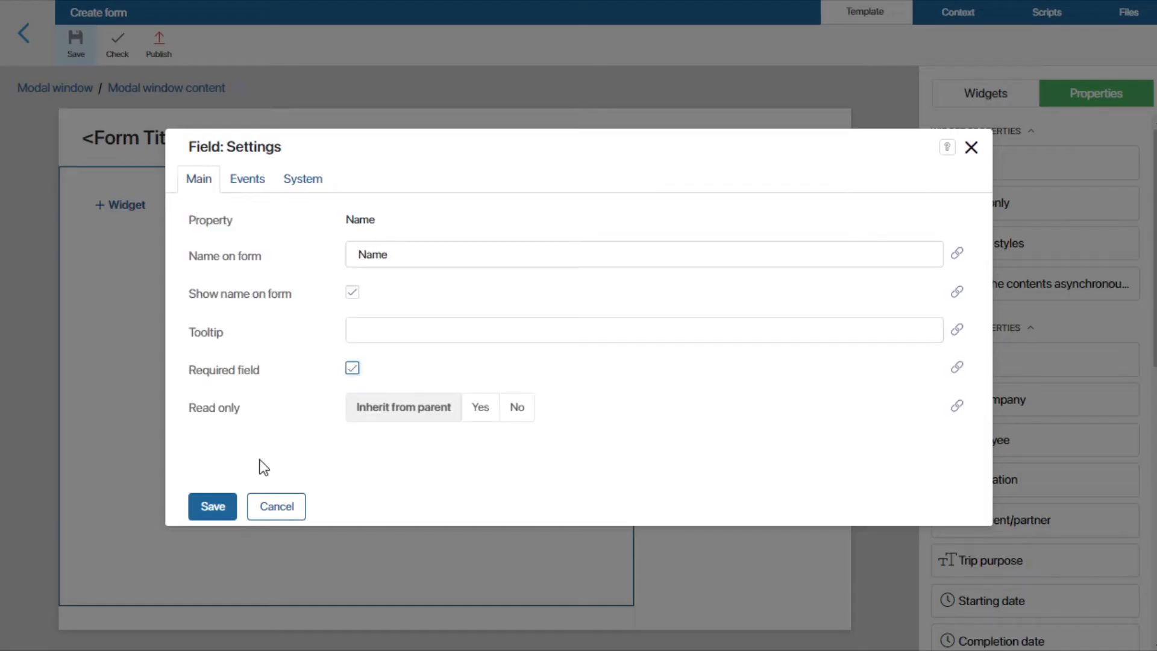
pyautogui.click(213, 506)
# Step: Add the My company and Employee properties below Name as required fields
pyautogui.moveTo(1018, 402); pyautogui.dragTo(274, 292)
pyautogui.click(353, 442)
pyautogui.click(213, 506)
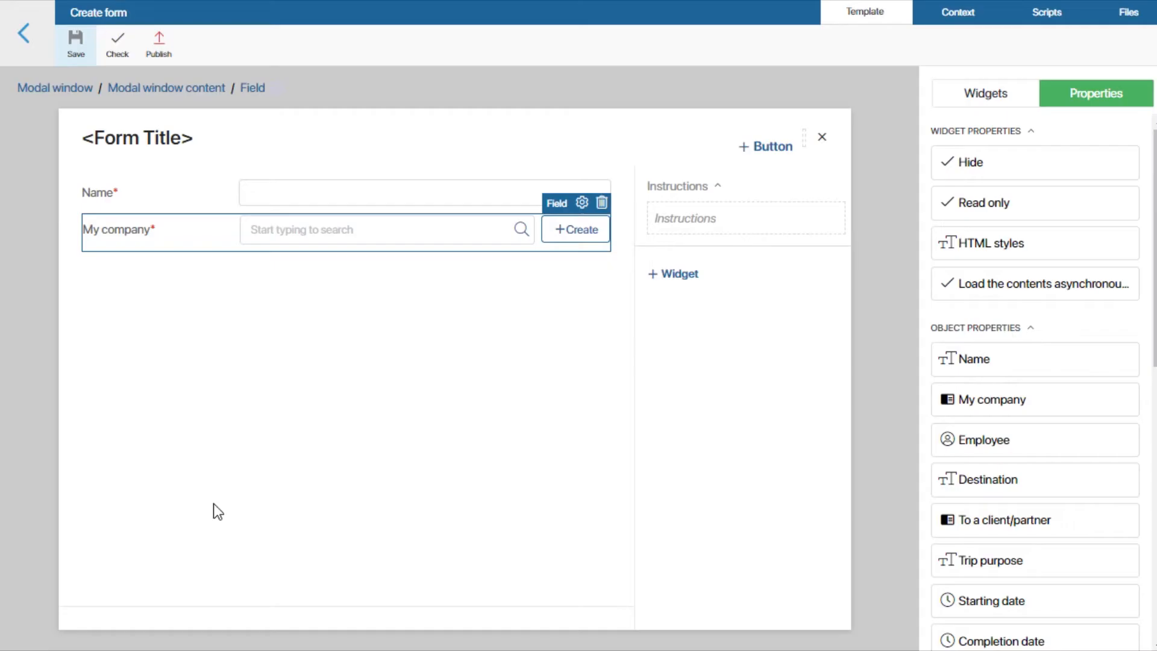
pyautogui.moveTo(991, 441); pyautogui.dragTo(199, 311)
pyautogui.click(352, 368)
pyautogui.click(211, 506)
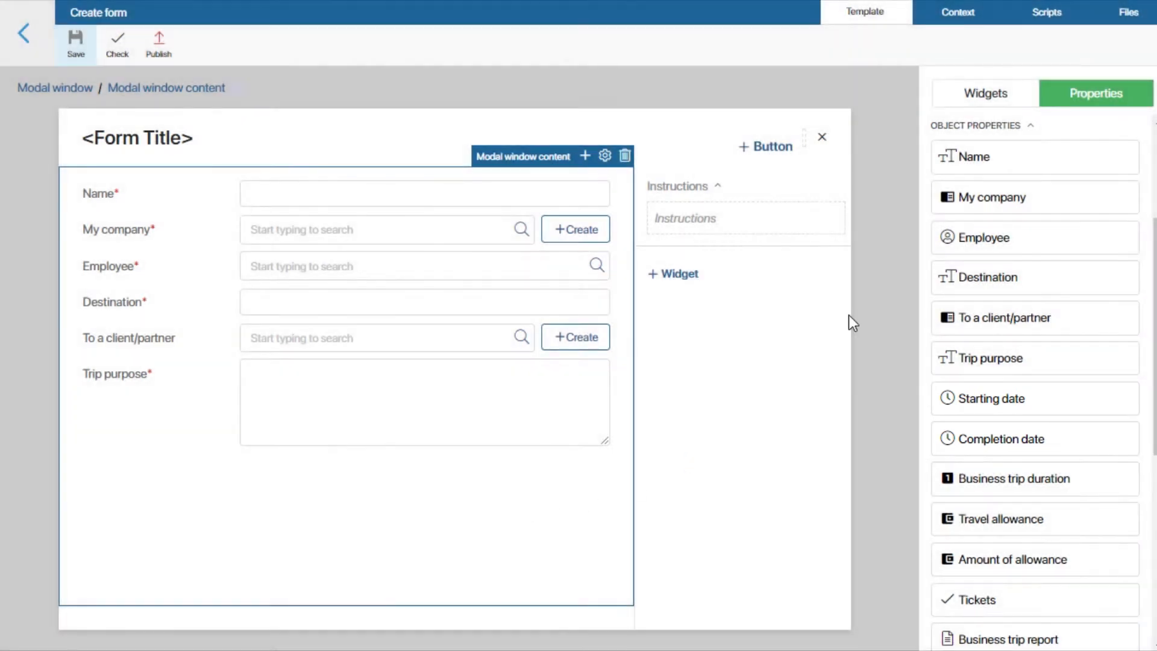
# Step: Add a Columns widget with default settings below the Trip purpose field
pyautogui.click(962, 100)
pyautogui.moveTo(988, 181); pyautogui.dragTo(252, 526)
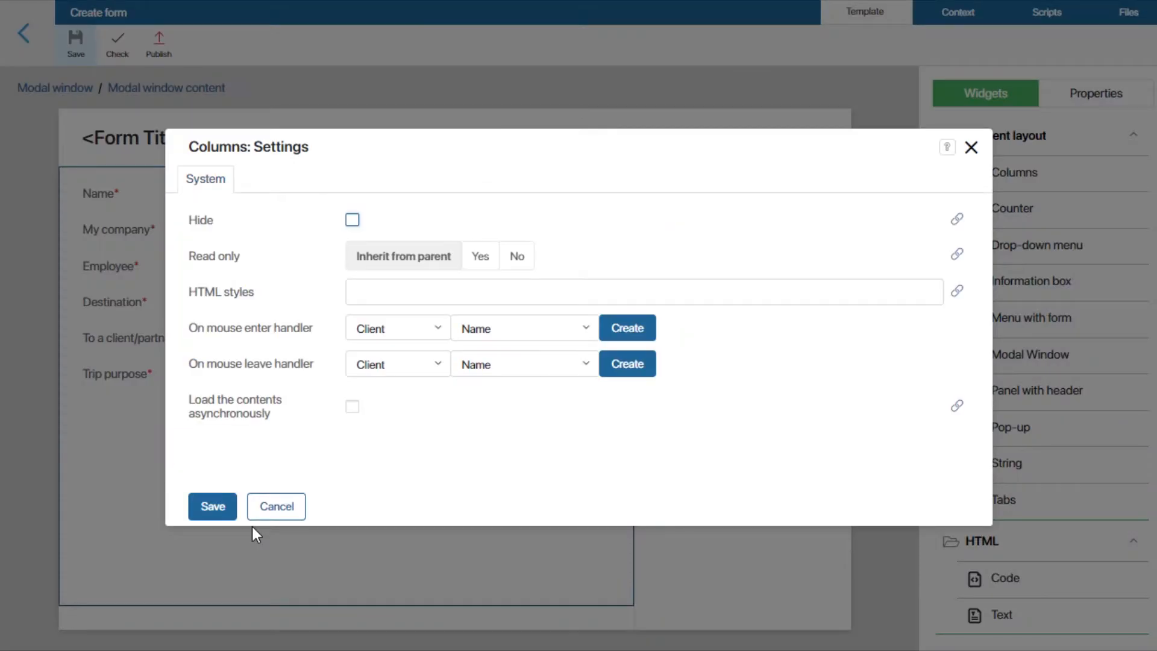
pyautogui.click(216, 508)
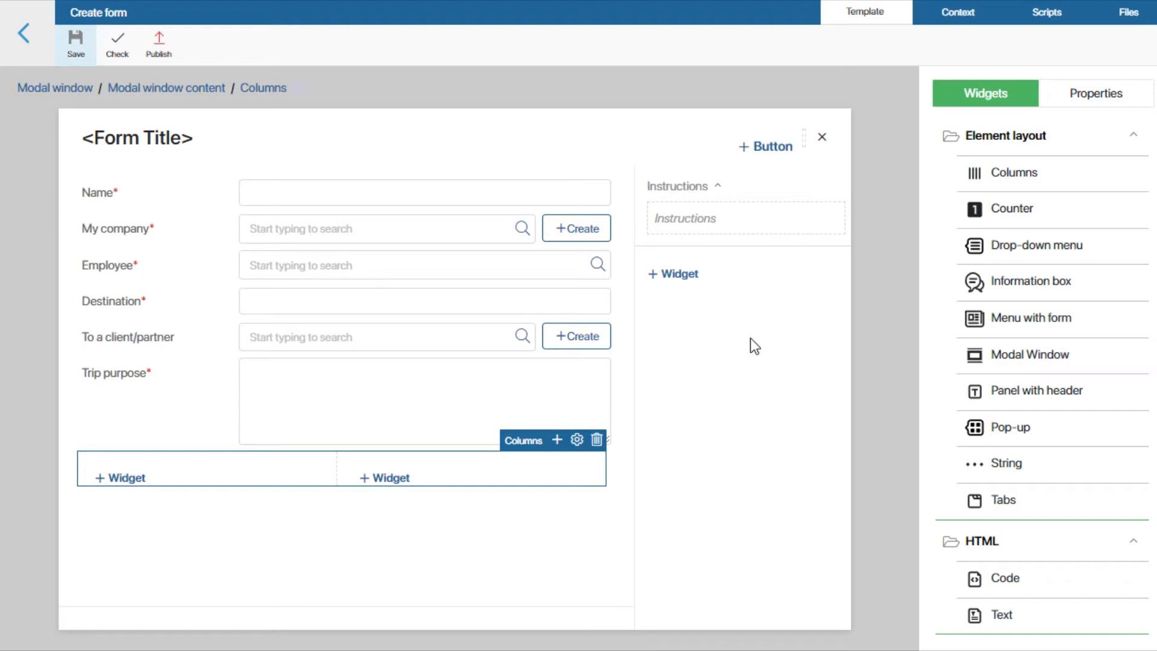
# Step: Add Starting date to the first column and Completion date to the second, both as required fields
pyautogui.click(1101, 100)
pyautogui.moveTo(961, 594); pyautogui.dragTo(205, 465)
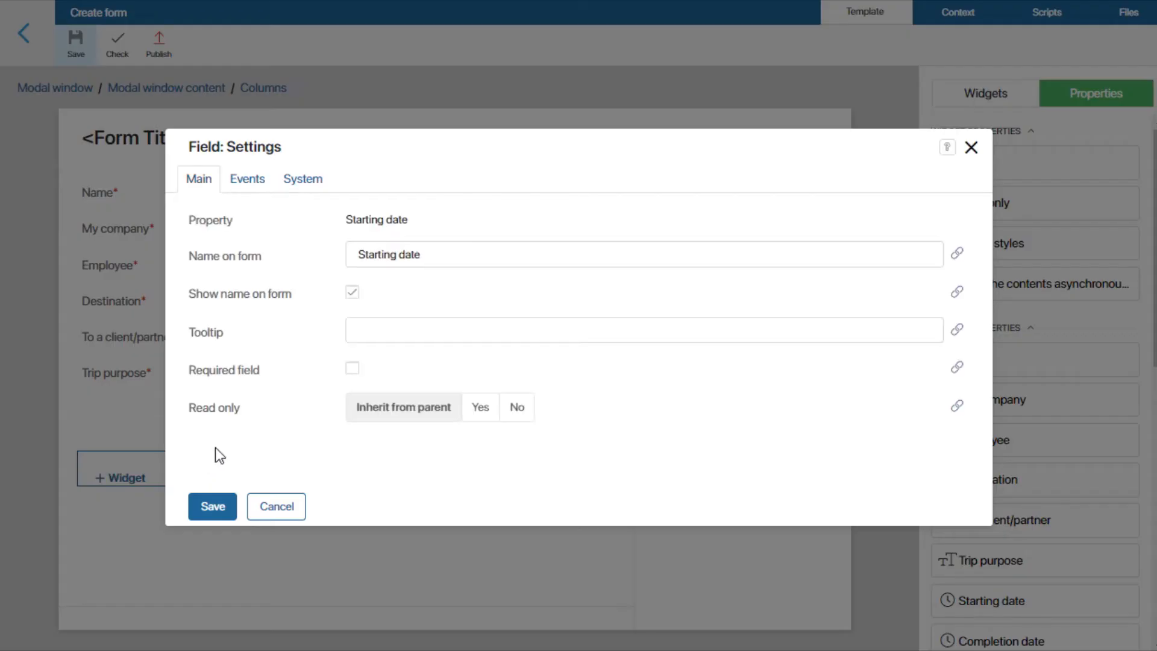
pyautogui.click(352, 368)
pyautogui.click(219, 510)
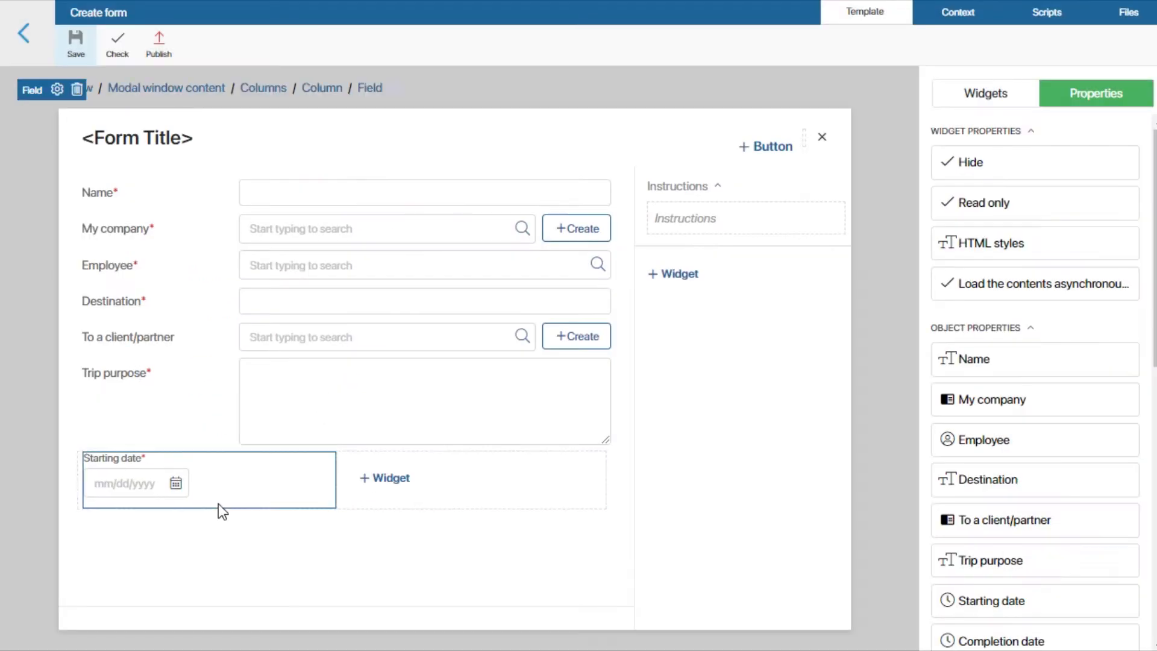
pyautogui.click(239, 507)
pyautogui.moveTo(1000, 629); pyautogui.dragTo(424, 489)
pyautogui.click(353, 369)
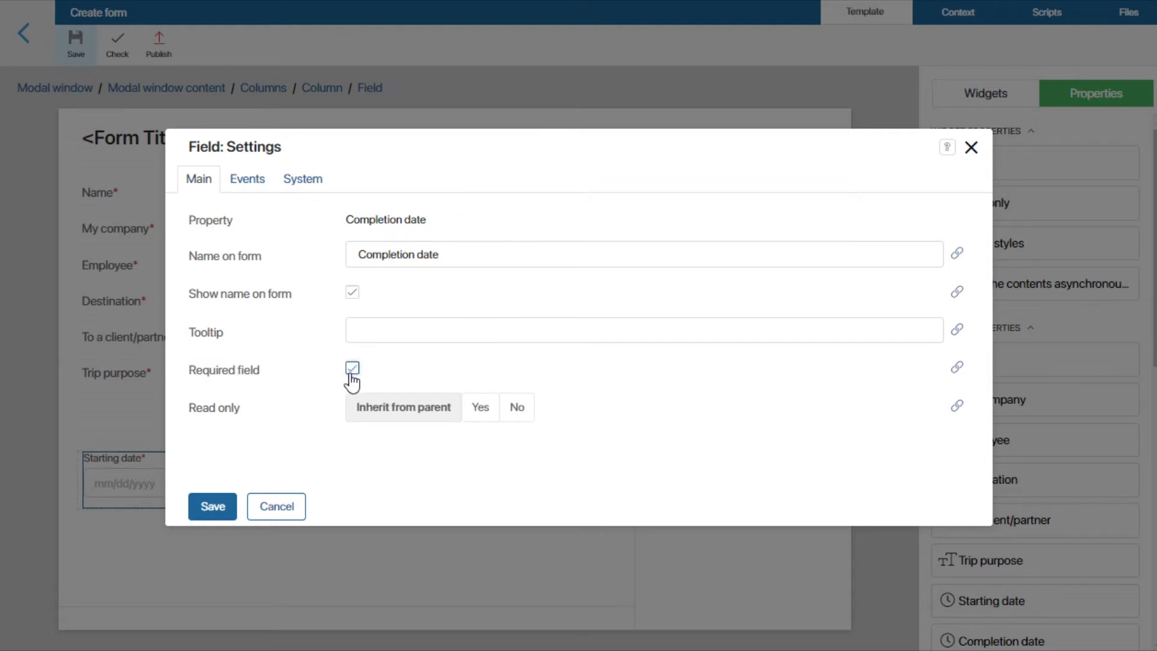
pyautogui.click(231, 506)
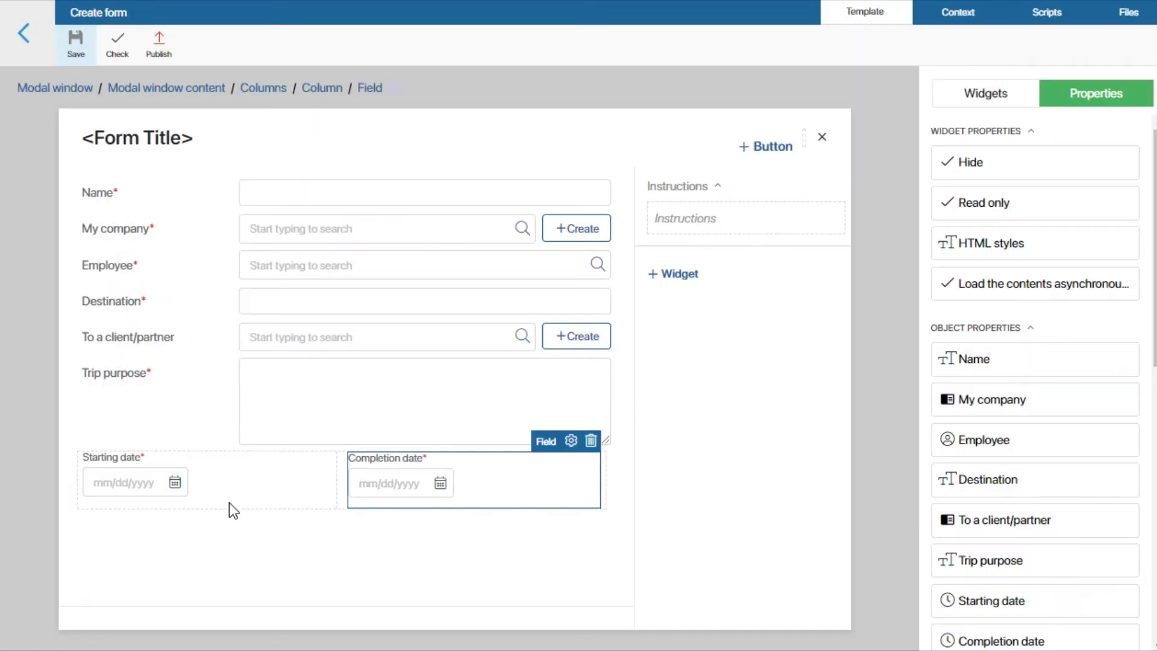
# Step: Add the Business trip duration property below the date columns with its default field settings
pyautogui.scroll(-3, 976, 485)
pyautogui.moveTo(975, 488); pyautogui.dragTo(335, 568)
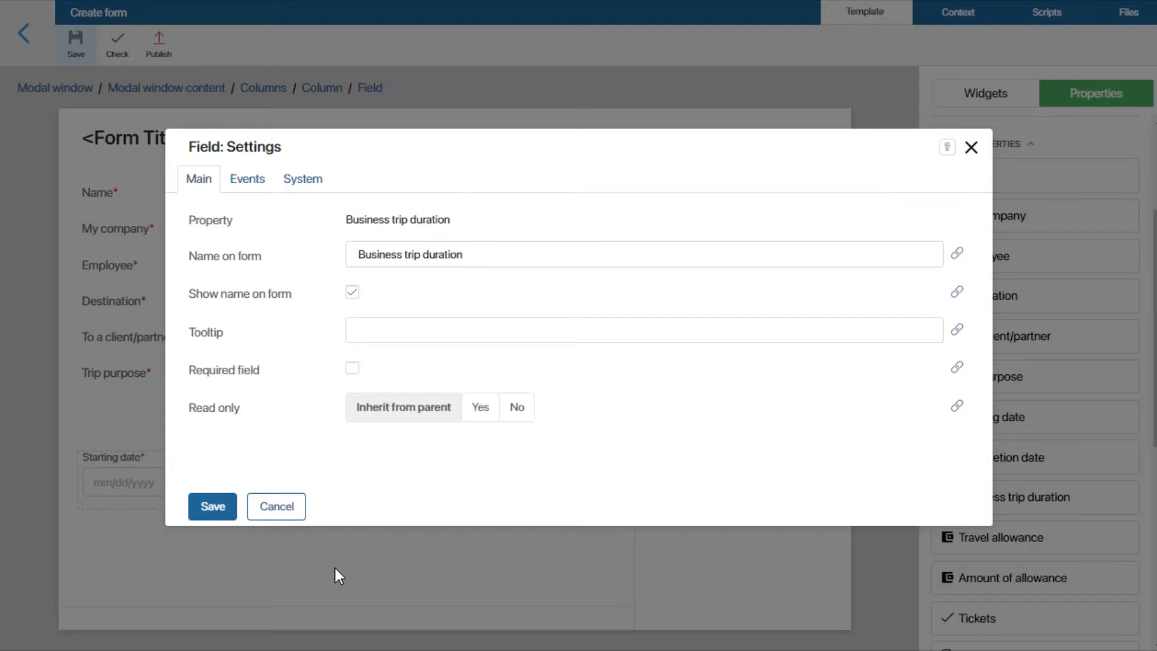
pyautogui.click(224, 507)
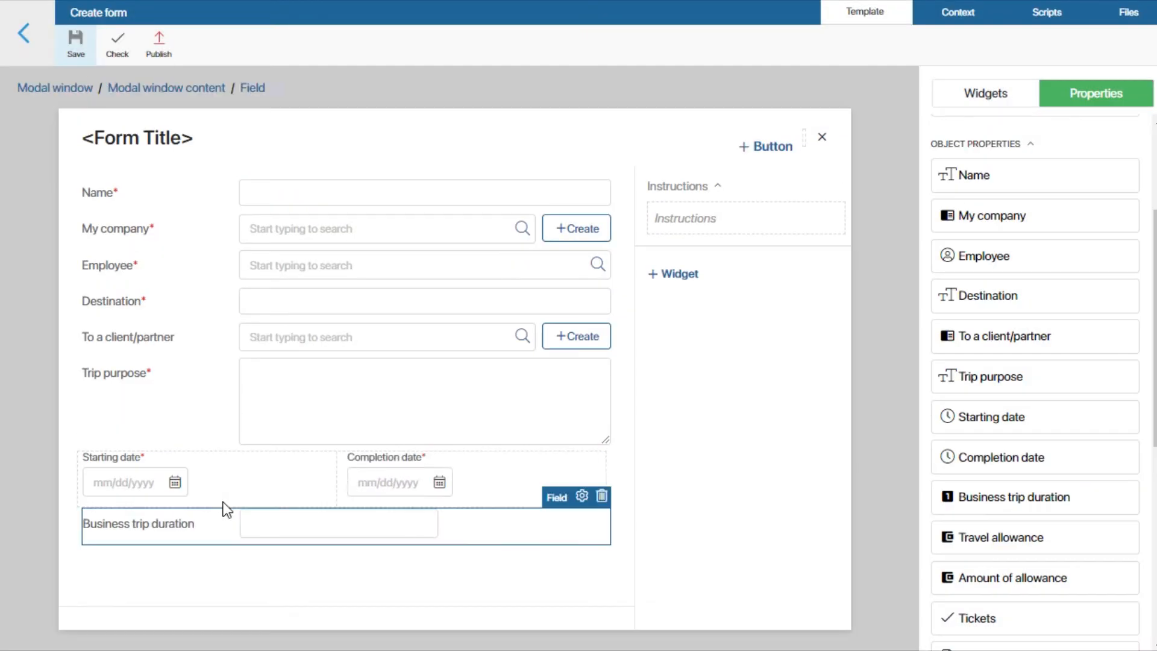
# Step: Add the Amount of allowance property below Business trip duration with Read only set to Yes
pyautogui.moveTo(985, 578); pyautogui.dragTo(293, 589)
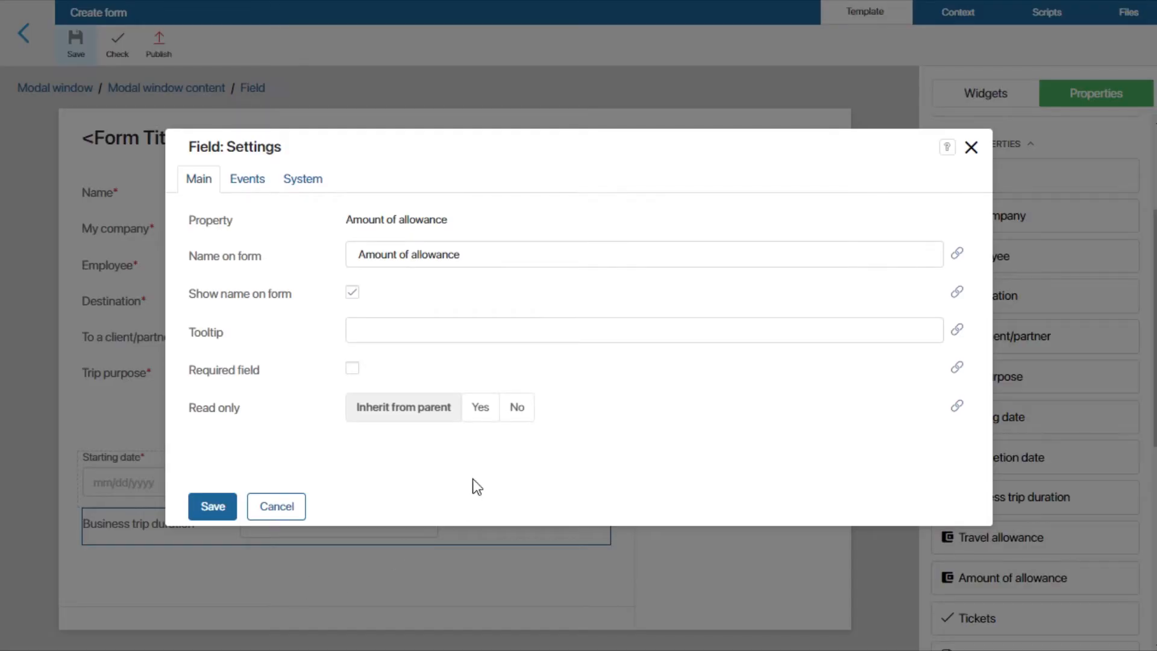
pyautogui.click(490, 410)
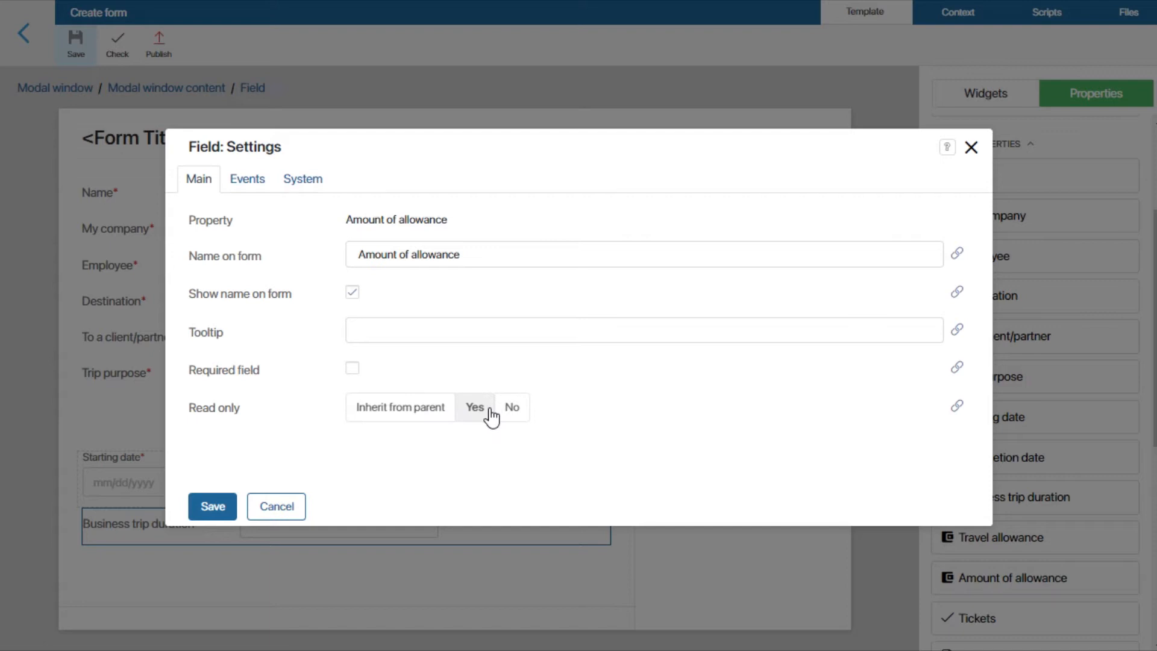
pyautogui.click(216, 507)
# Step: Add the Tickets property below Amount of allowance as a required field
pyautogui.click(613, 518)
pyautogui.moveTo(989, 529); pyautogui.dragTo(259, 630)
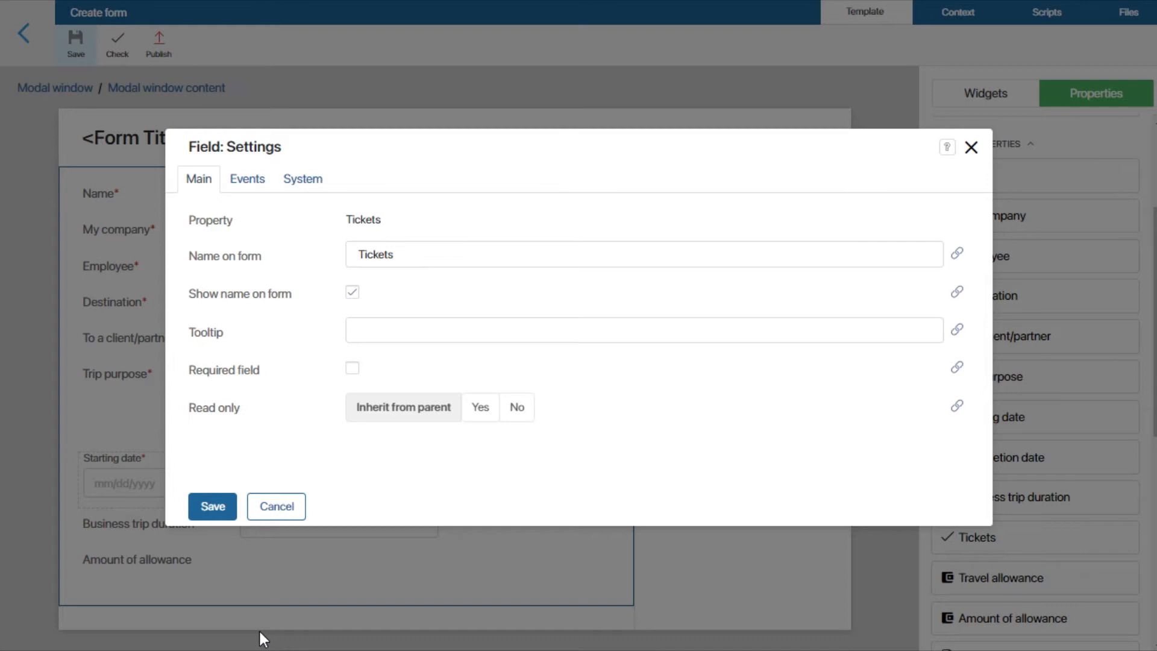
pyautogui.click(352, 368)
pyautogui.click(213, 506)
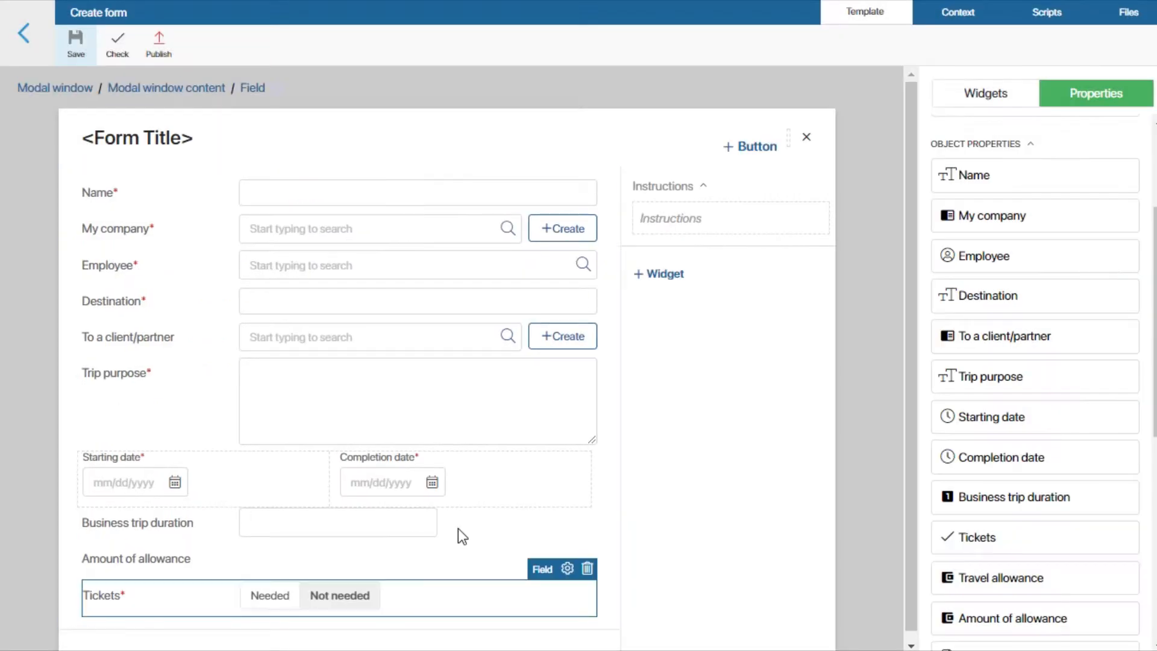
# Step: Add the ID property below Tickets, linking its Required field setting to the app item's Tickets property
pyautogui.click(605, 560)
pyautogui.scroll(-3, 1021, 491)
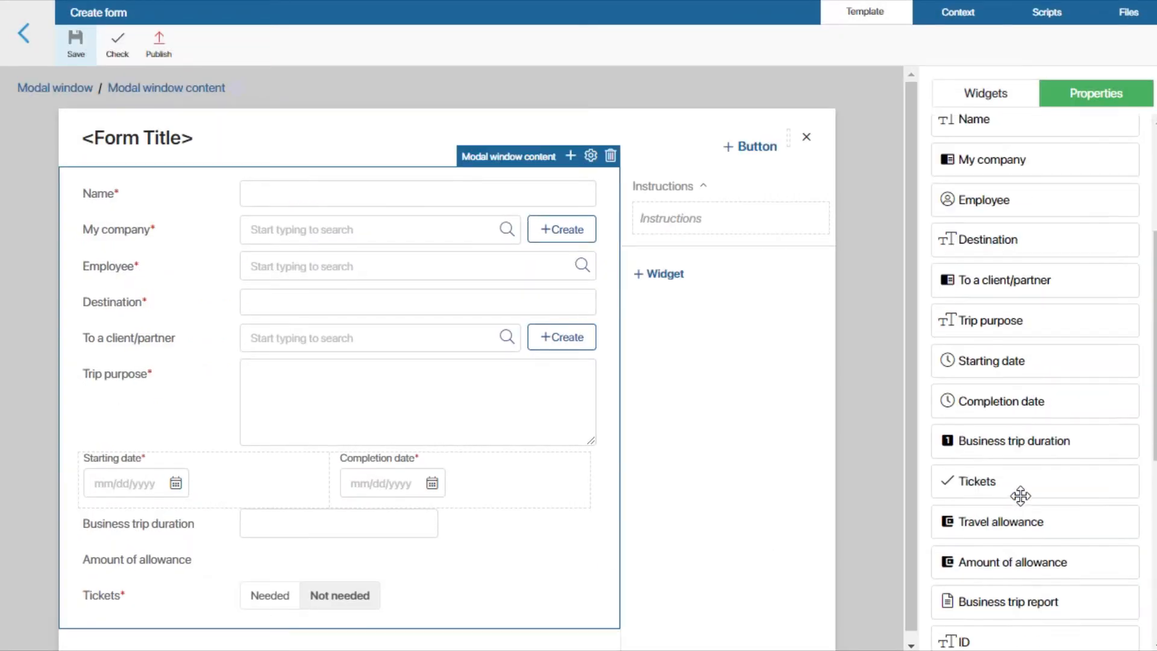
pyautogui.moveTo(1018, 510); pyautogui.dragTo(273, 645)
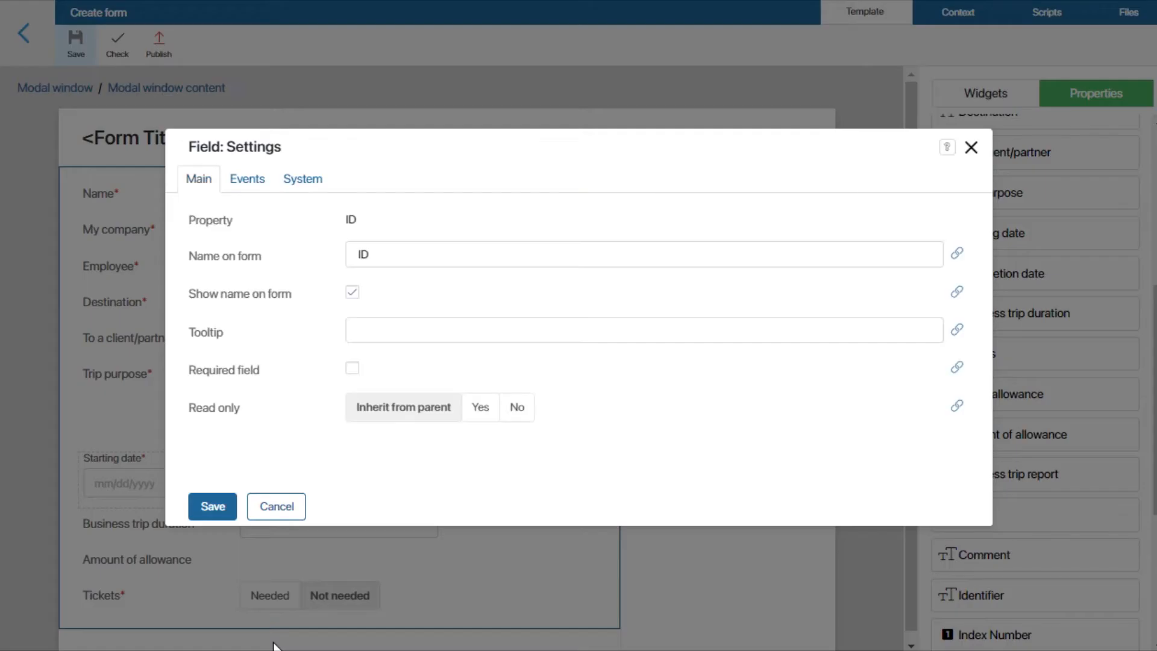
pyautogui.click(957, 368)
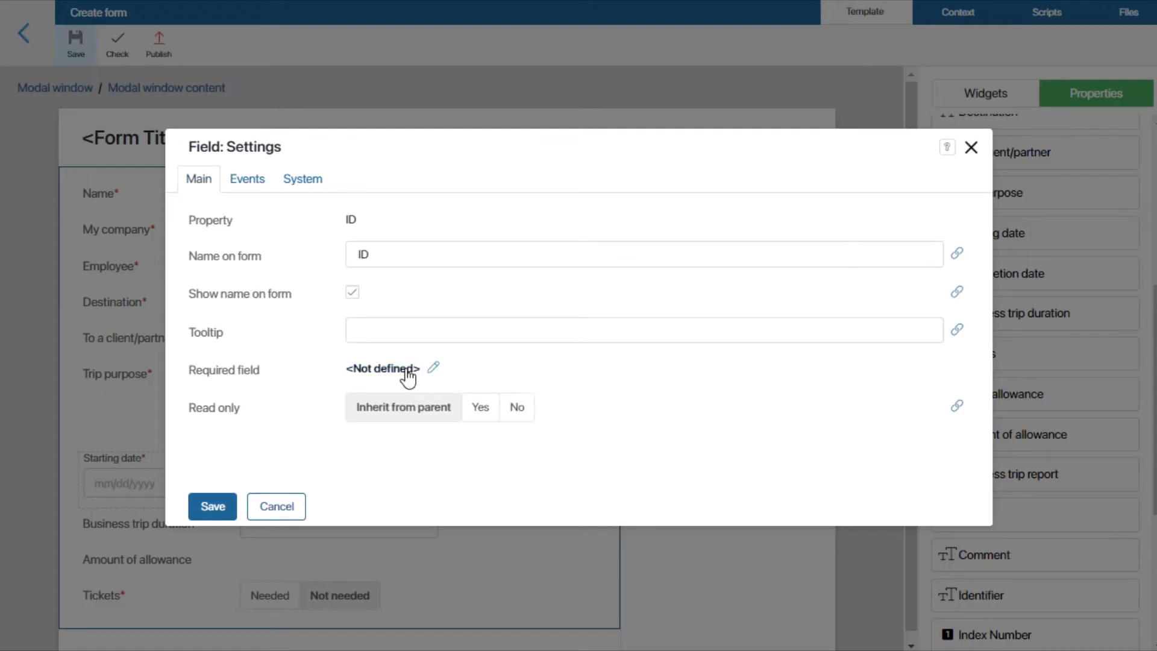
pyautogui.click(391, 369)
pyautogui.click(265, 324)
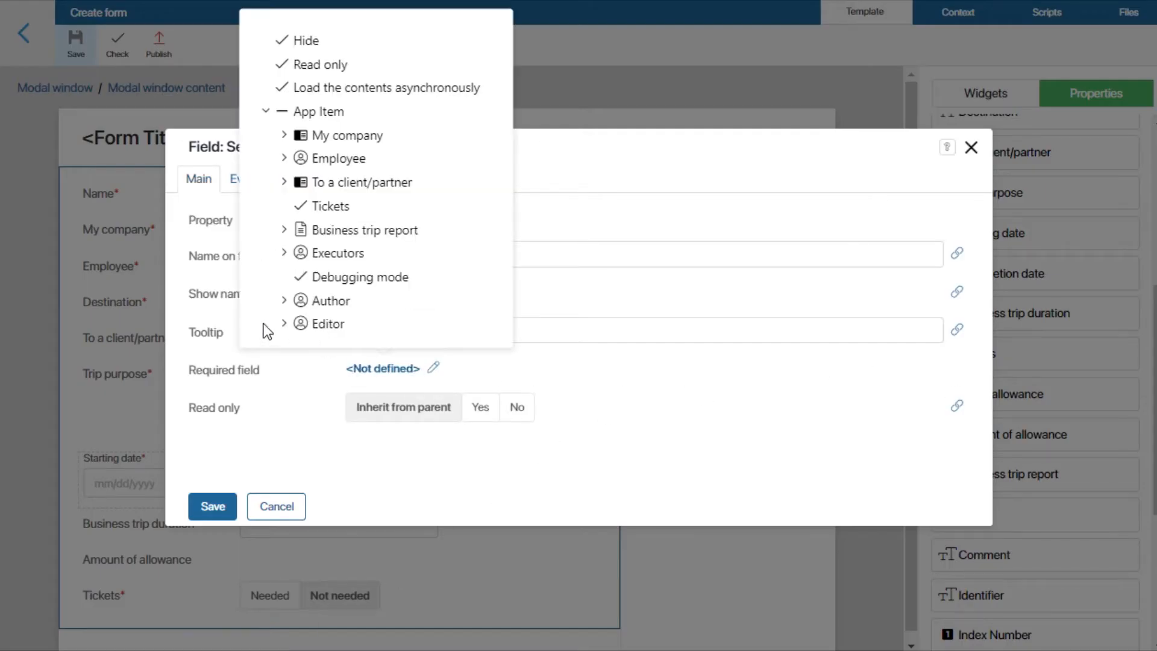
pyautogui.click(338, 208)
pyautogui.click(213, 507)
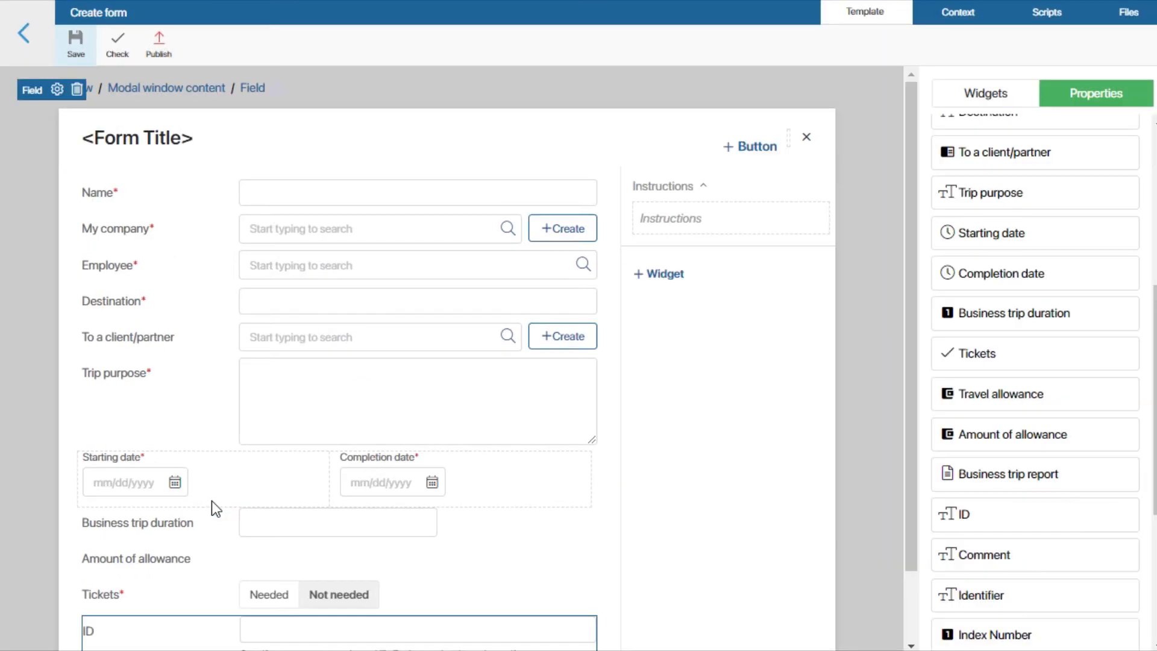
# Step: Add the Comment property below ID with its default field settings
pyautogui.click(601, 561)
pyautogui.scroll(-1, 602, 553)
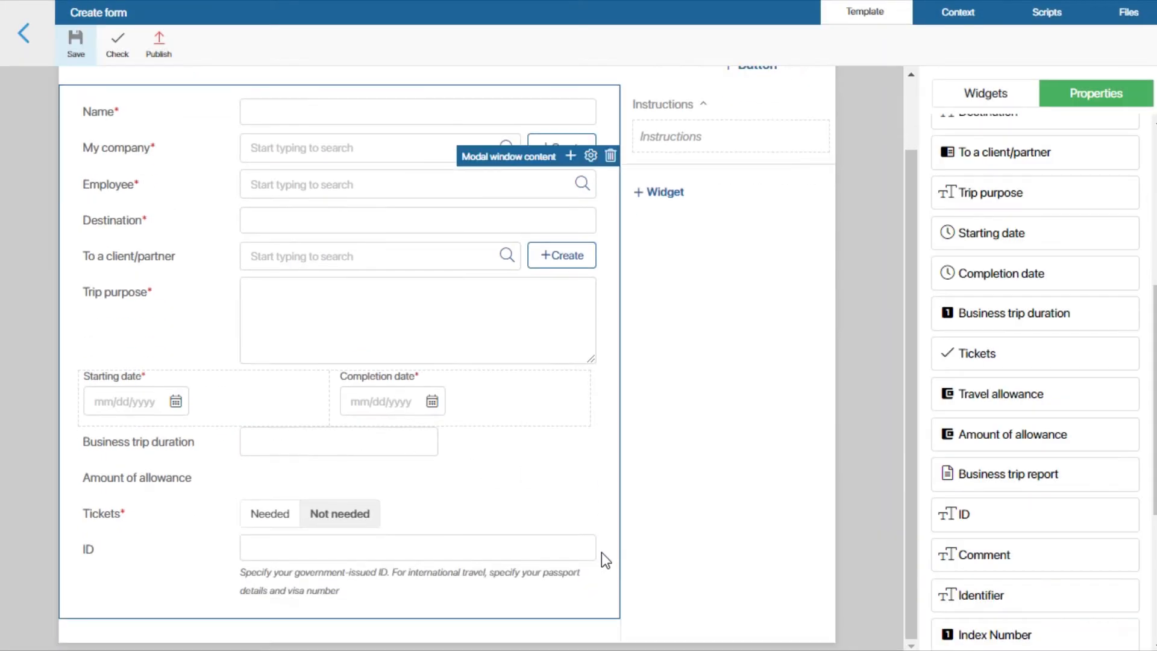
pyautogui.moveTo(889, 577); pyautogui.dragTo(326, 648)
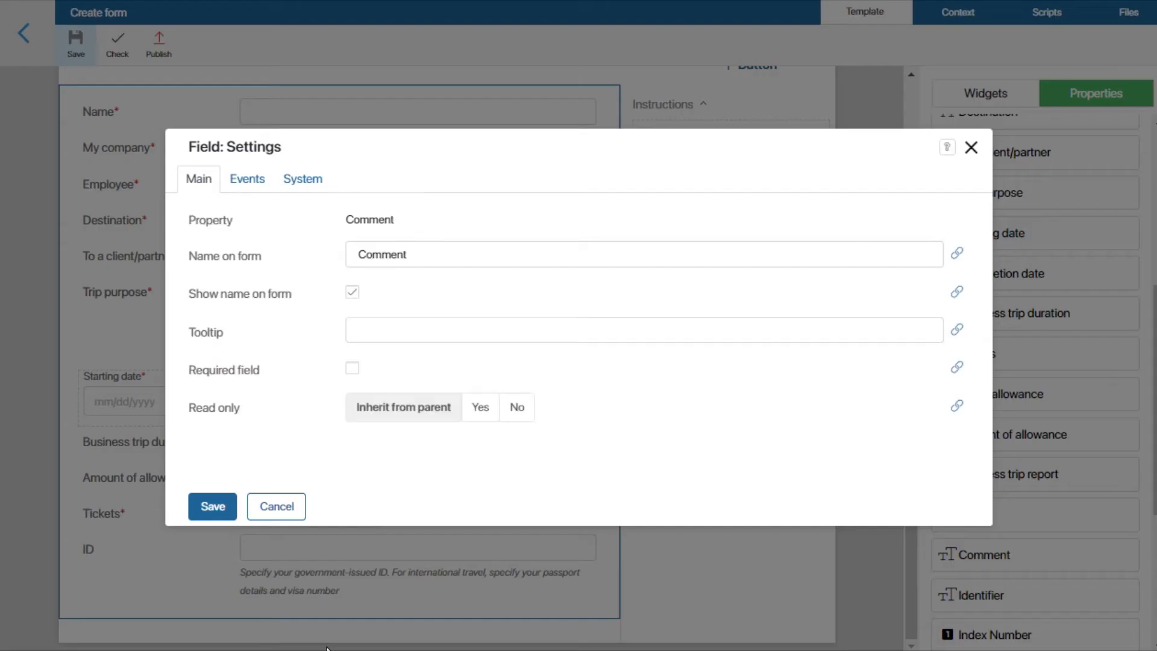
pyautogui.click(207, 506)
# Step: Publish the finished Create form and return to the Business trips app
pyautogui.scroll(-4, 588, 470)
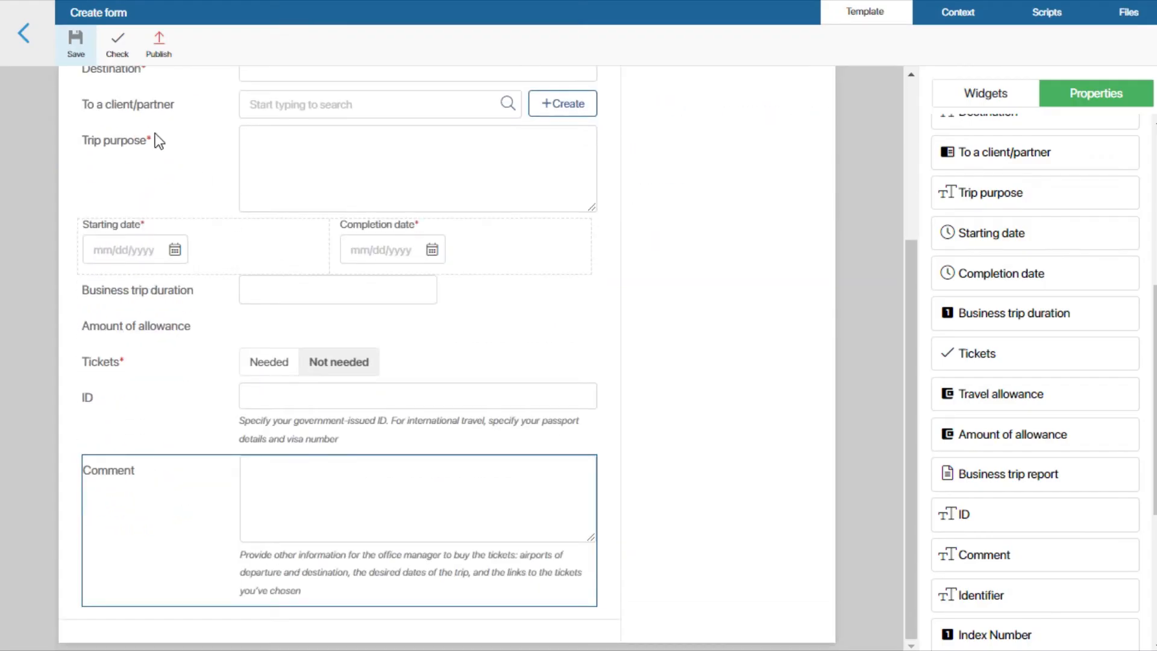
pyautogui.click(157, 46)
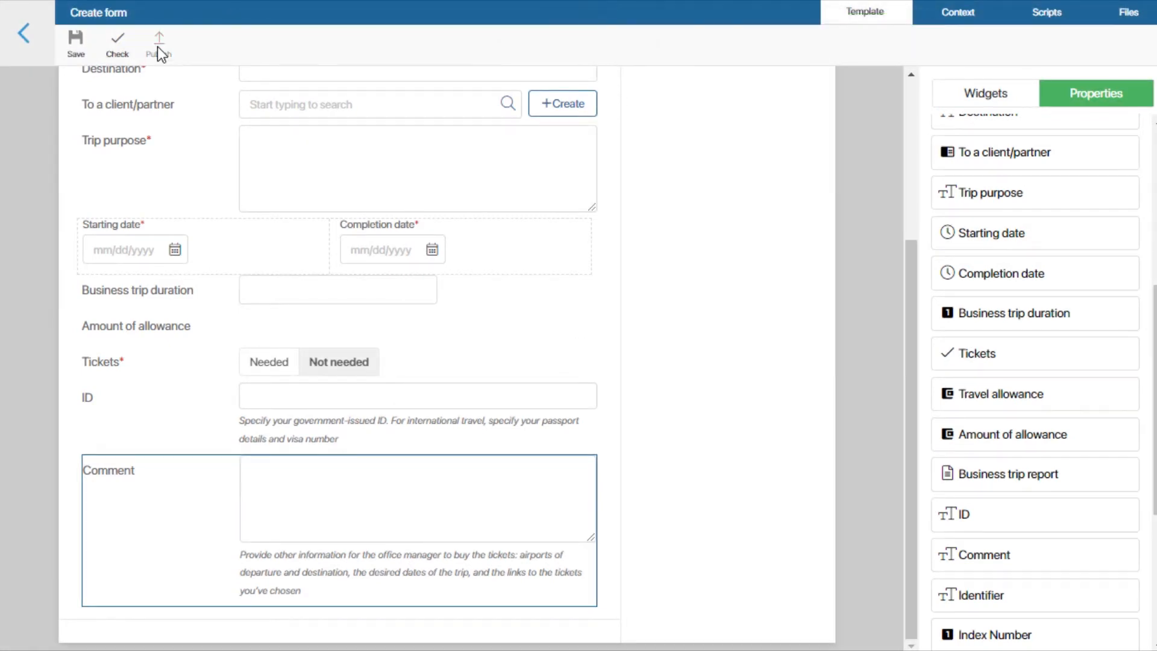
pyautogui.click(22, 33)
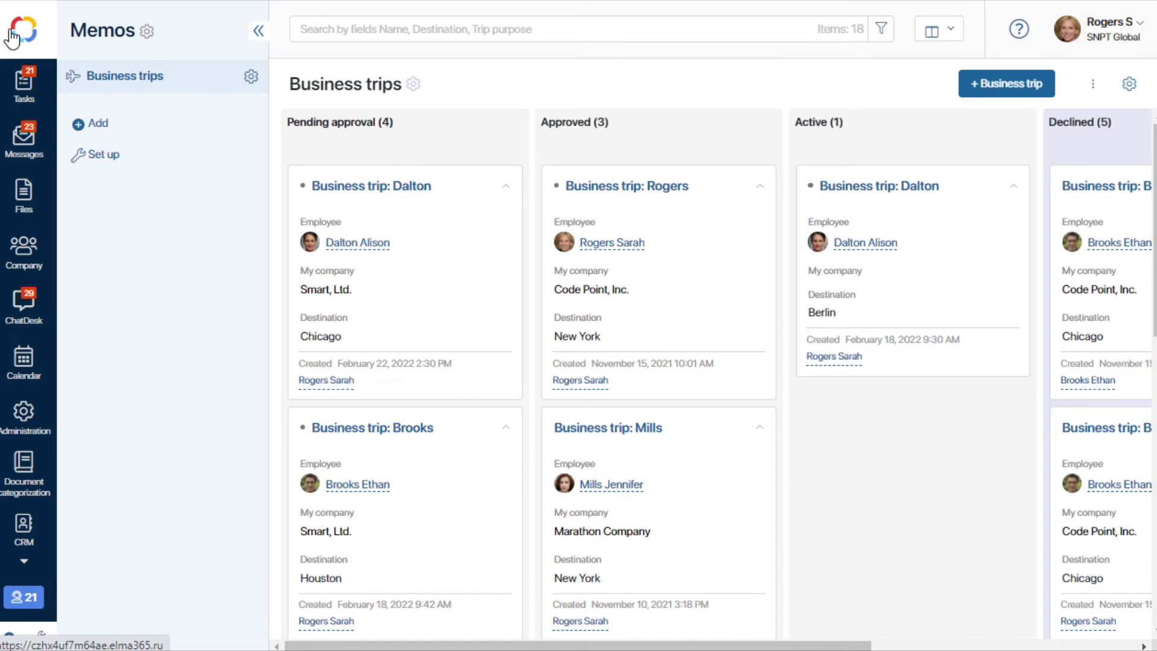
# Step: Create a custom Edit form in the Business trips Form Settings and open its template for editing
pyautogui.click(249, 75)
pyautogui.click(330, 71)
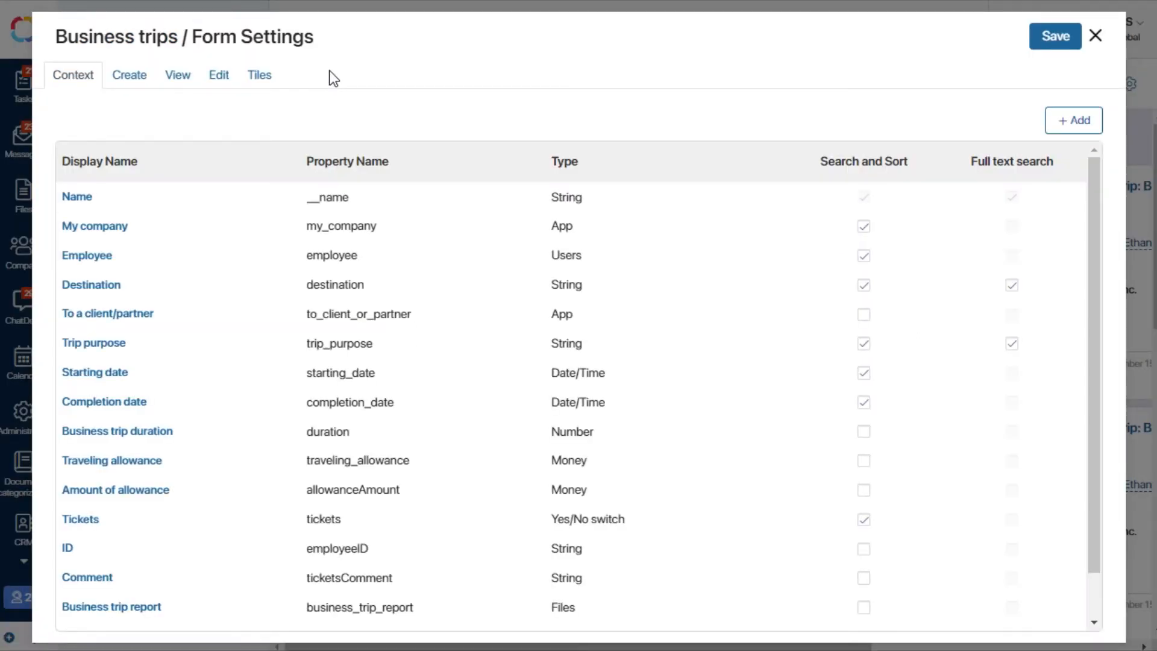
pyautogui.click(219, 75)
pyautogui.click(103, 113)
pyautogui.click(160, 121)
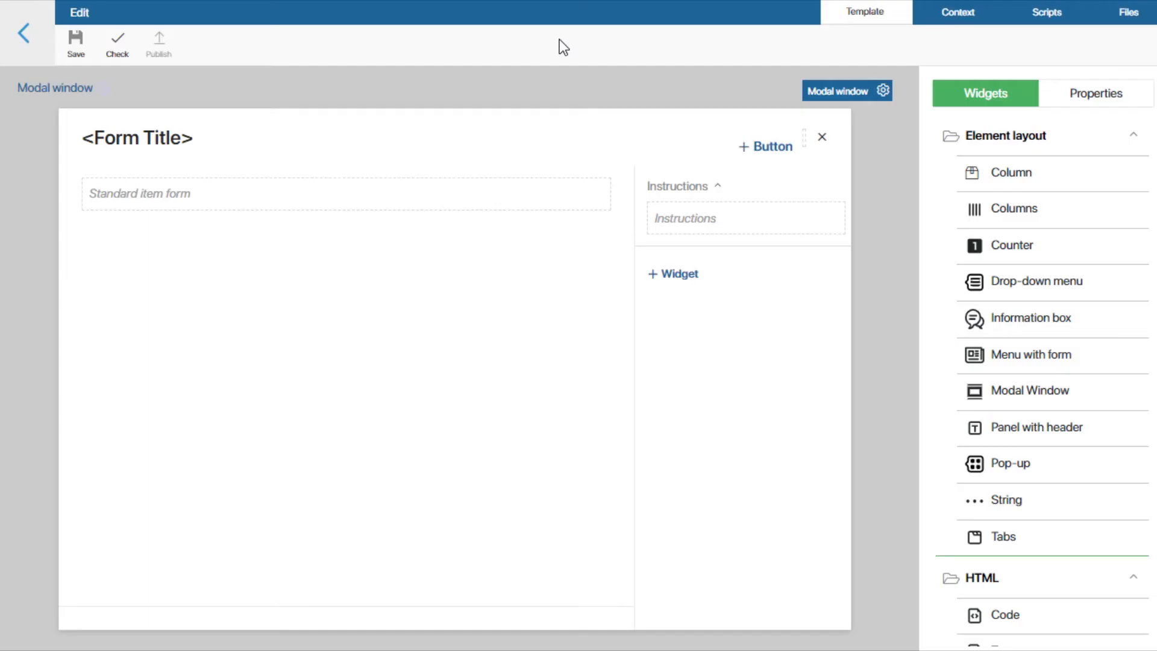
# Step: Delete the Standard item form from the Edit template and add a Tabs widget with default settings in its place
pyautogui.click(543, 192)
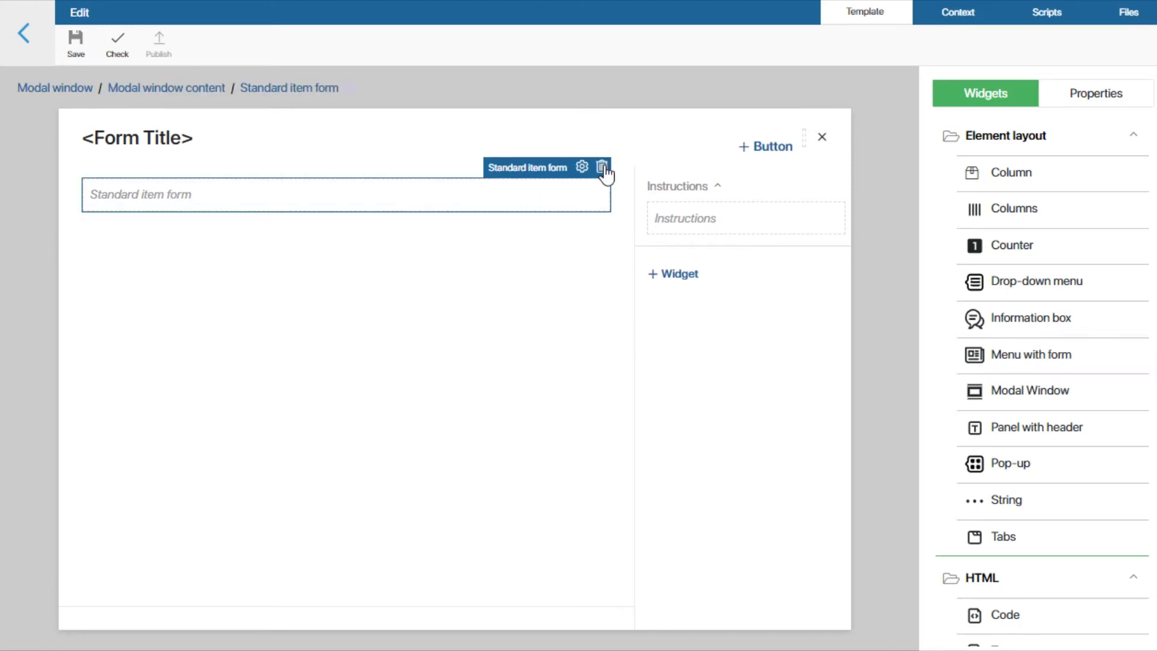
pyautogui.click(603, 168)
pyautogui.click(475, 184)
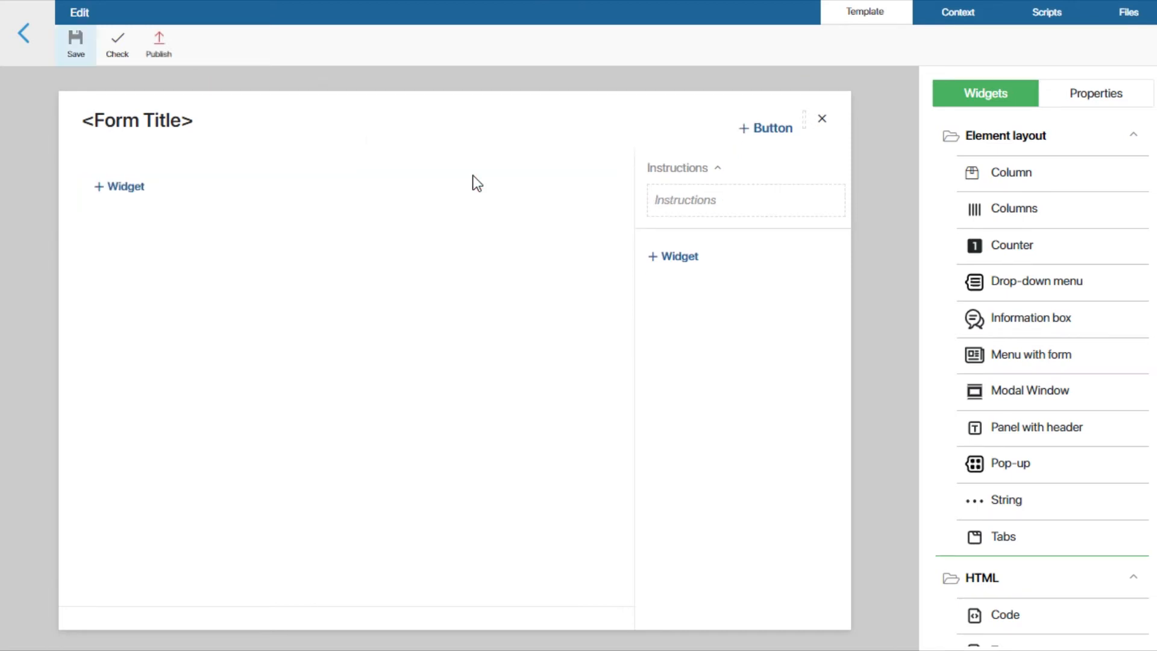
pyautogui.click(118, 186)
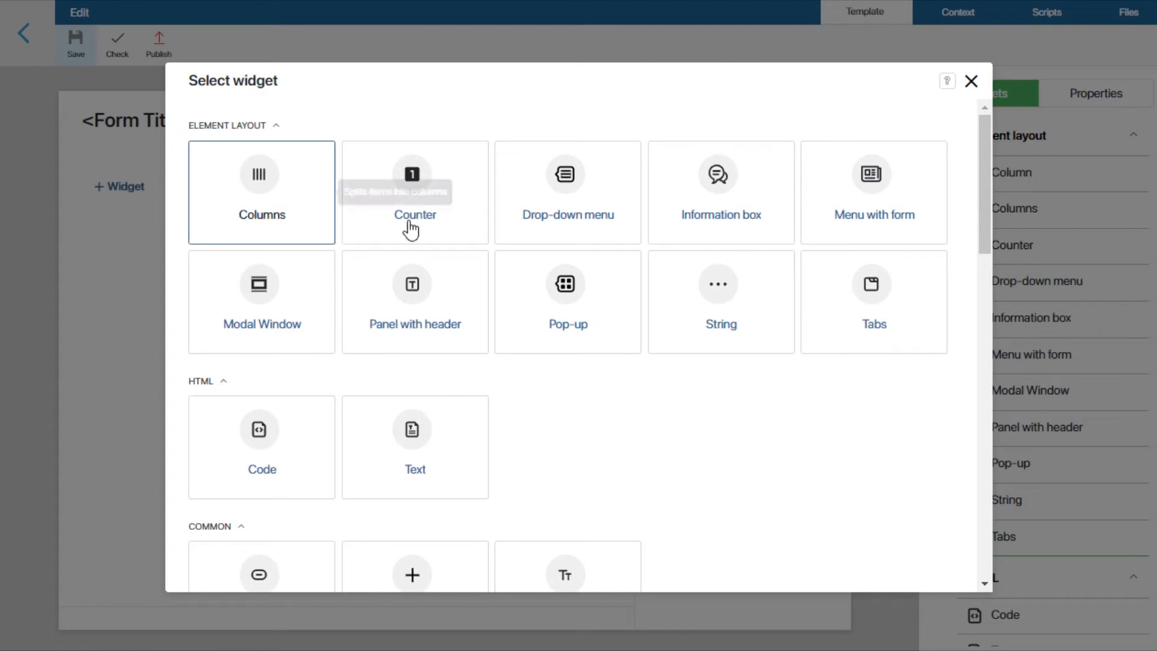
pyautogui.click(840, 278)
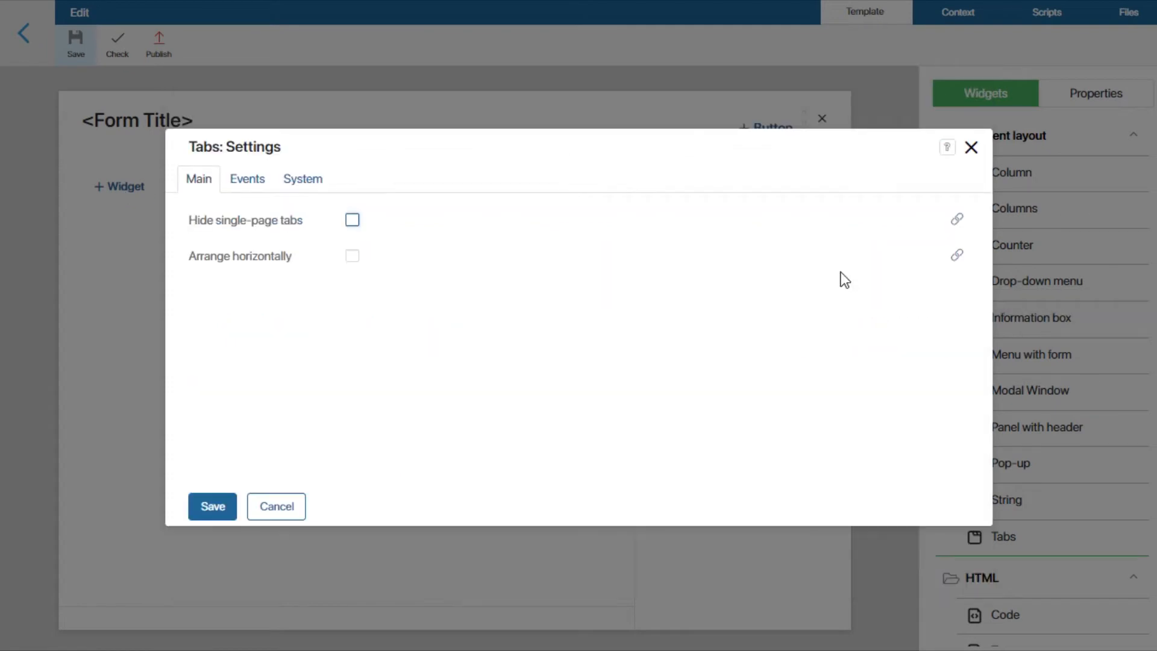
pyautogui.click(212, 506)
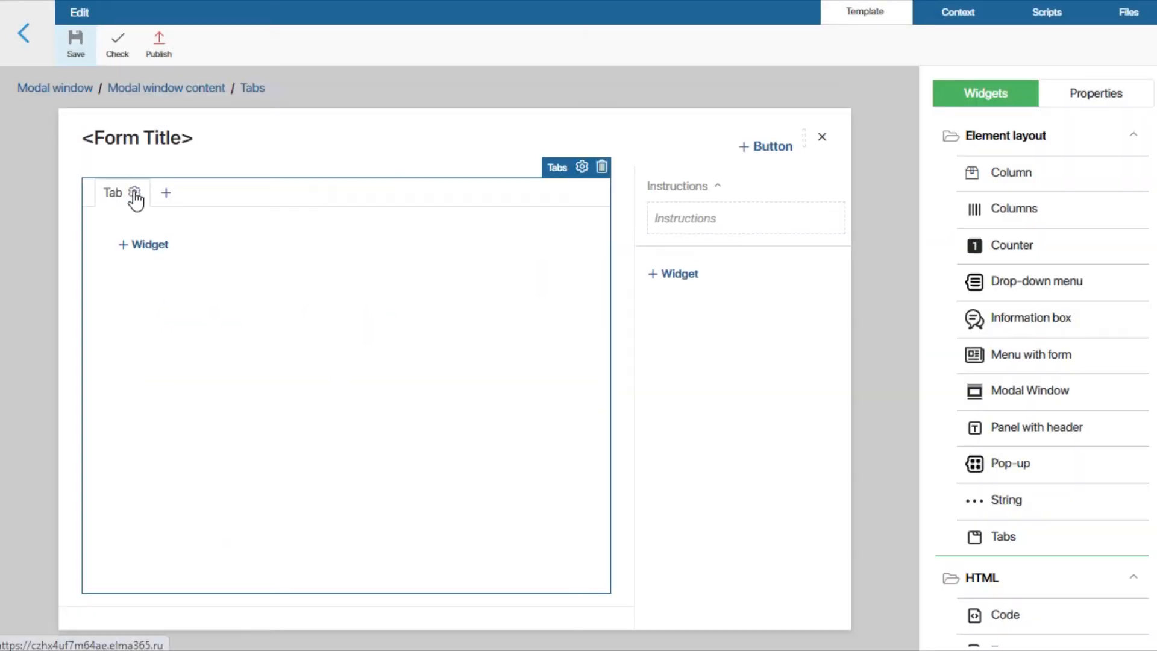
# Step: Set the title of the first tab to Main
pyautogui.click(134, 190)
pyautogui.doubleClick(353, 220)
pyautogui.write('Main')
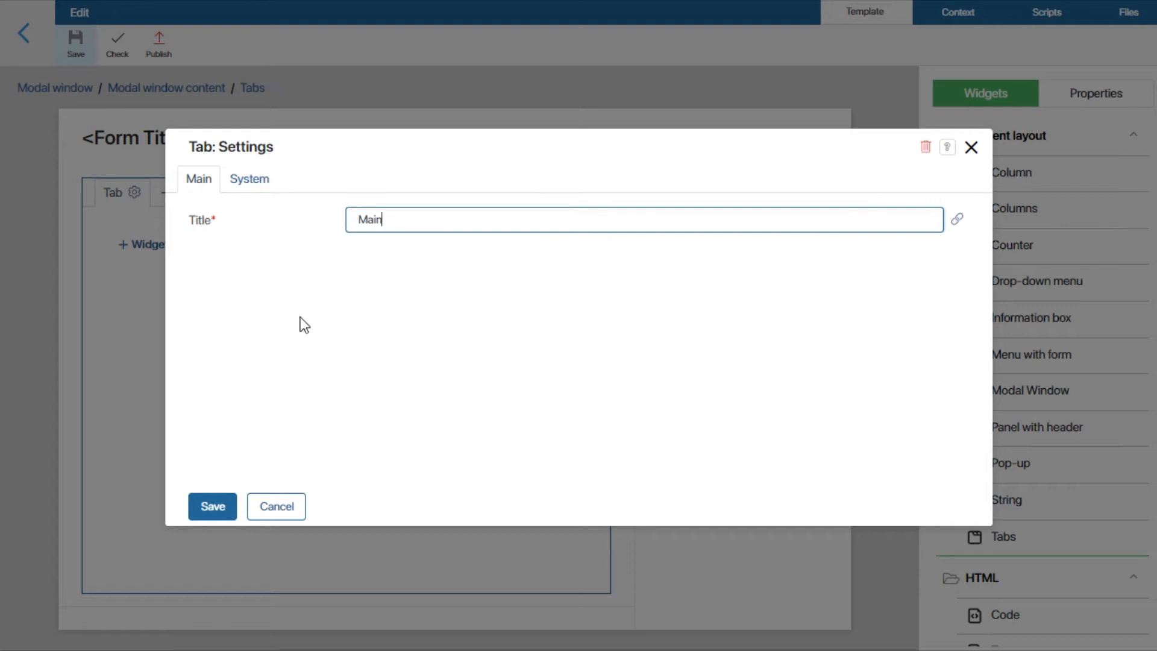
pyautogui.click(212, 506)
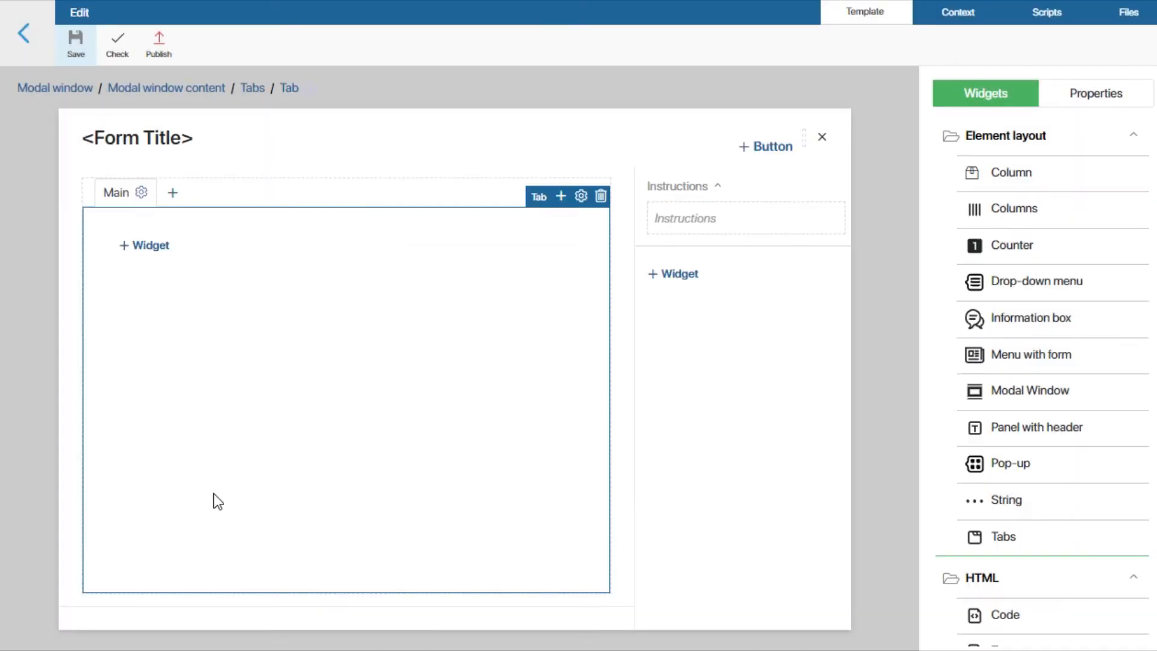
# Step: Add a second tab titled Report, checking which app item properties its Hide setting can be linked to before saving
pyautogui.click(174, 194)
pyautogui.write('Report')
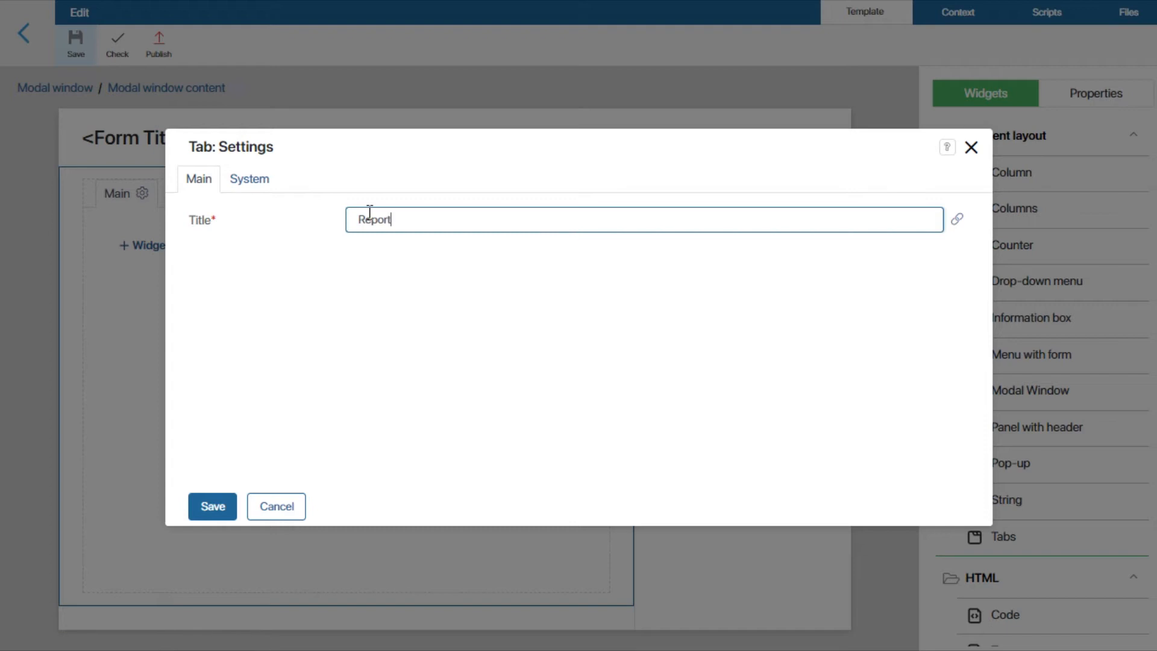
pyautogui.click(243, 181)
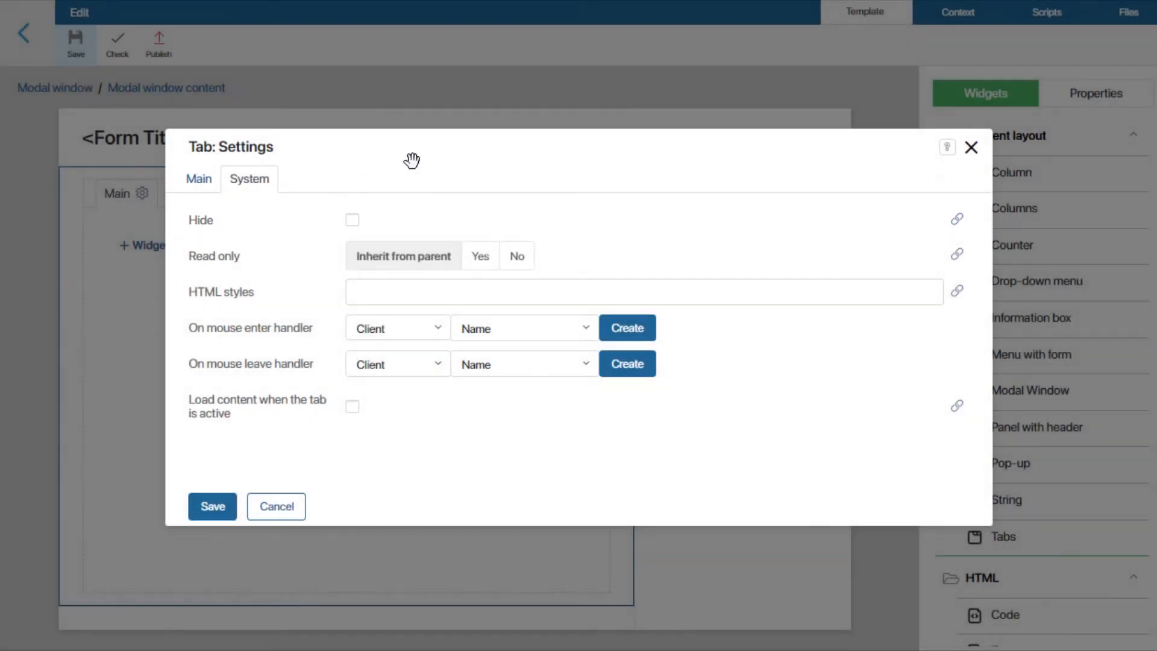
pyautogui.click(955, 219)
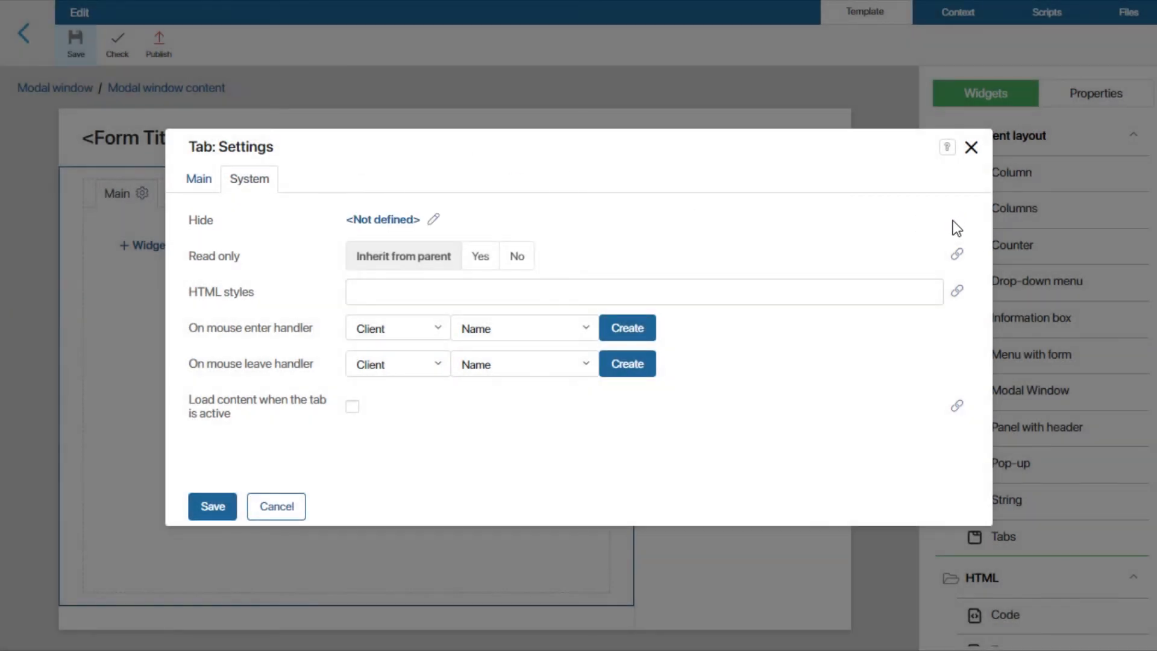
pyautogui.click(391, 221)
pyautogui.click(267, 342)
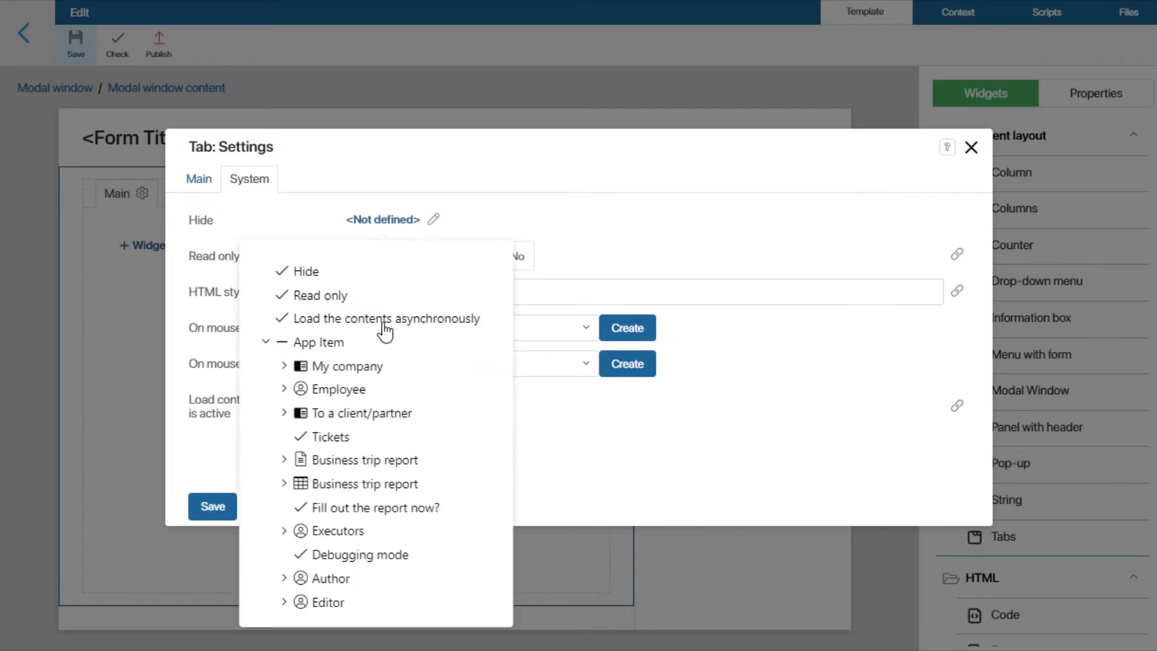
pyautogui.click(646, 238)
pyautogui.click(212, 508)
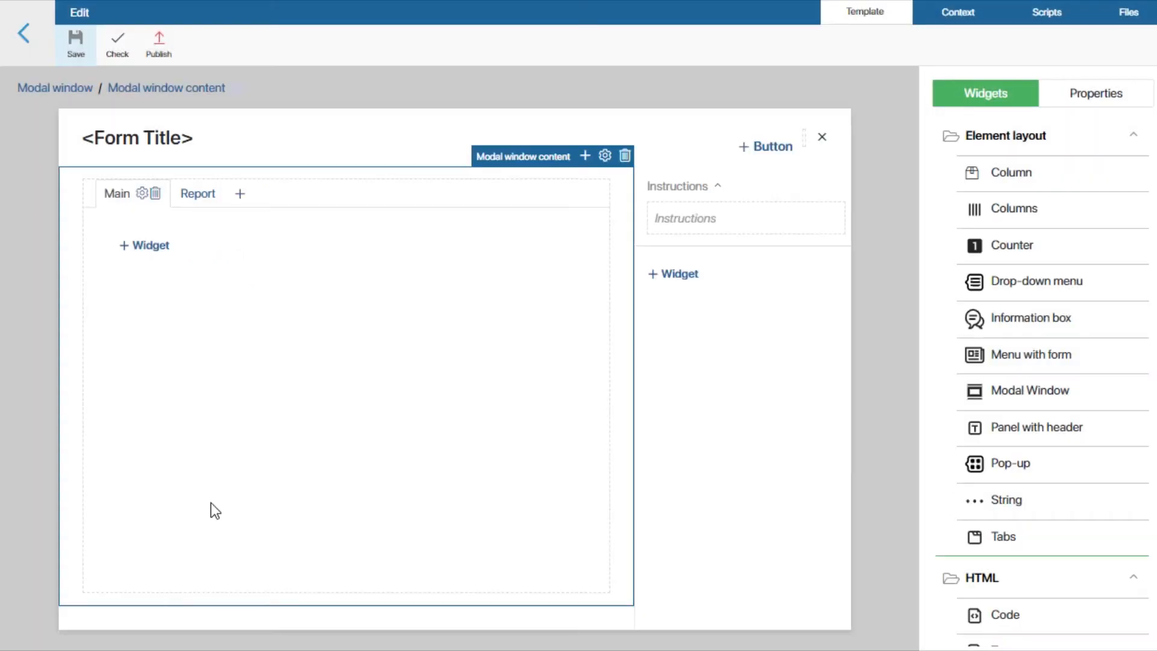
# Step: Save the Edit form and return to the Form Settings of the Business trips app
pyautogui.click(64, 43)
pyautogui.click(24, 35)
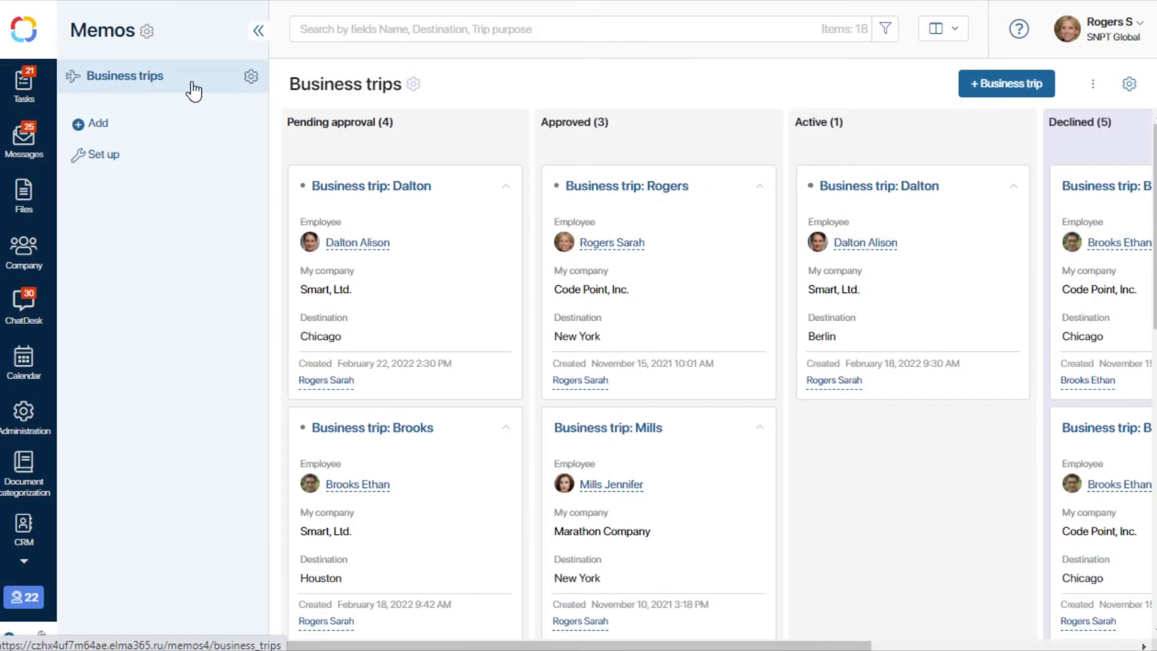
pyautogui.click(251, 77)
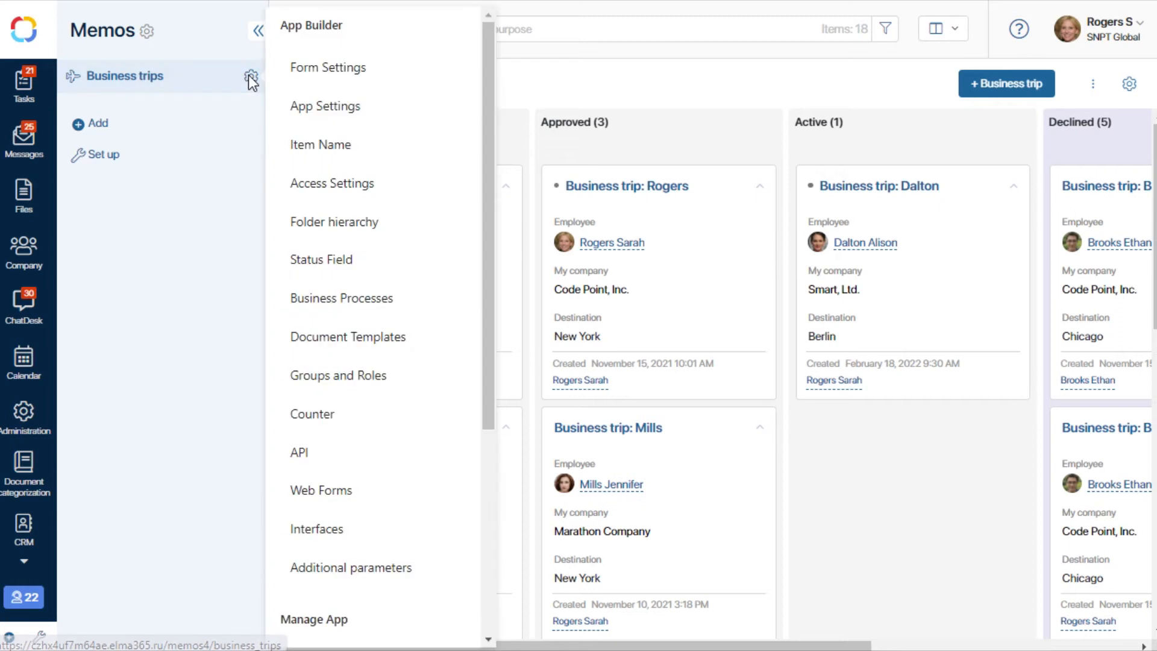
pyautogui.click(334, 69)
# Step: Define a new property "Fill out the report now?" with property name fill_out_report, type Yes/No switch, displayed as Radio button
pyautogui.click(1059, 121)
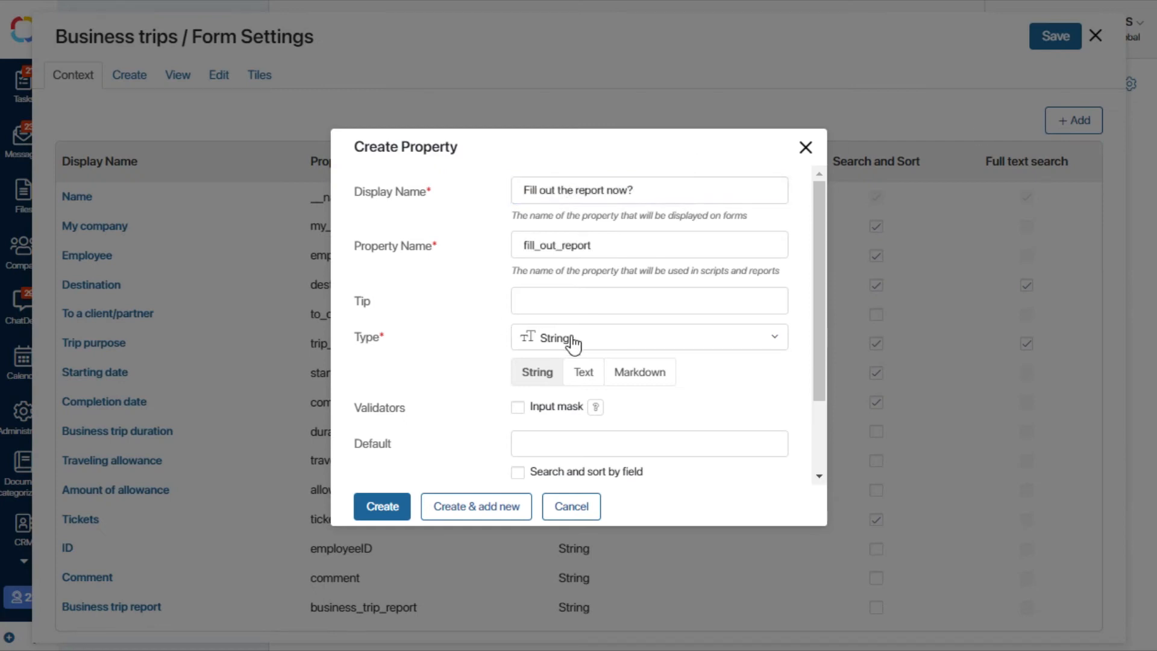
pyautogui.click(583, 342)
pyautogui.click(588, 427)
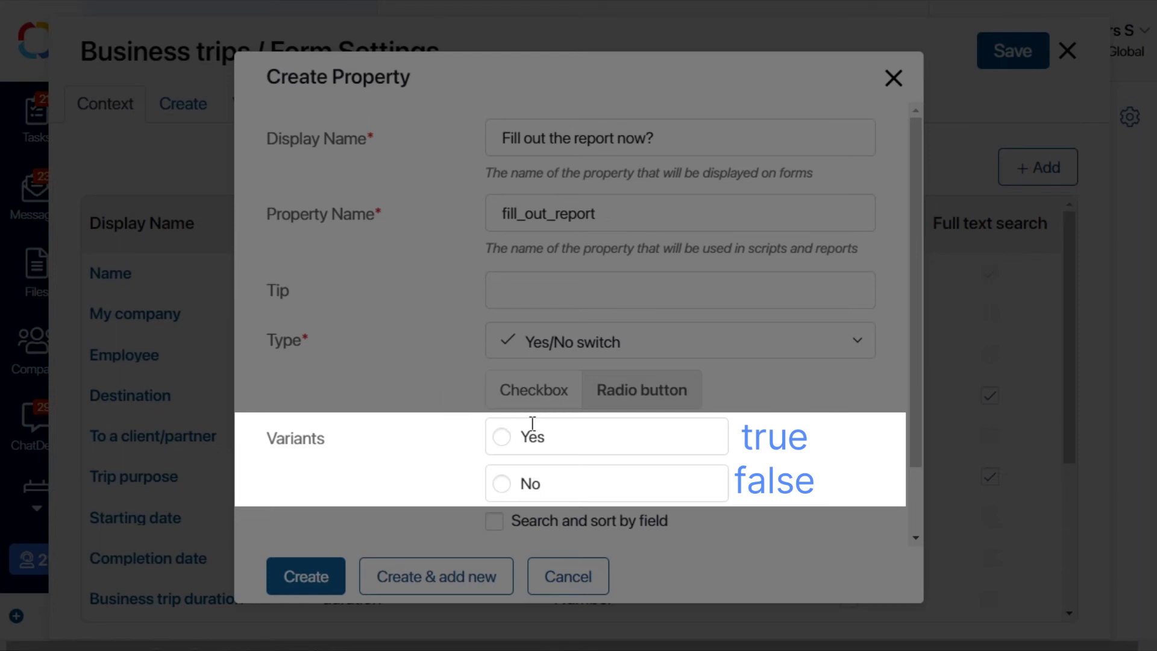
# Step: Label the first switch variant No and the second Yes, and create the property with No preselected
pyautogui.moveTo(547, 435); pyautogui.dragTo(522, 437)
pyautogui.write('No')
pyautogui.moveTo(543, 484); pyautogui.dragTo(523, 484)
pyautogui.write('Yes')
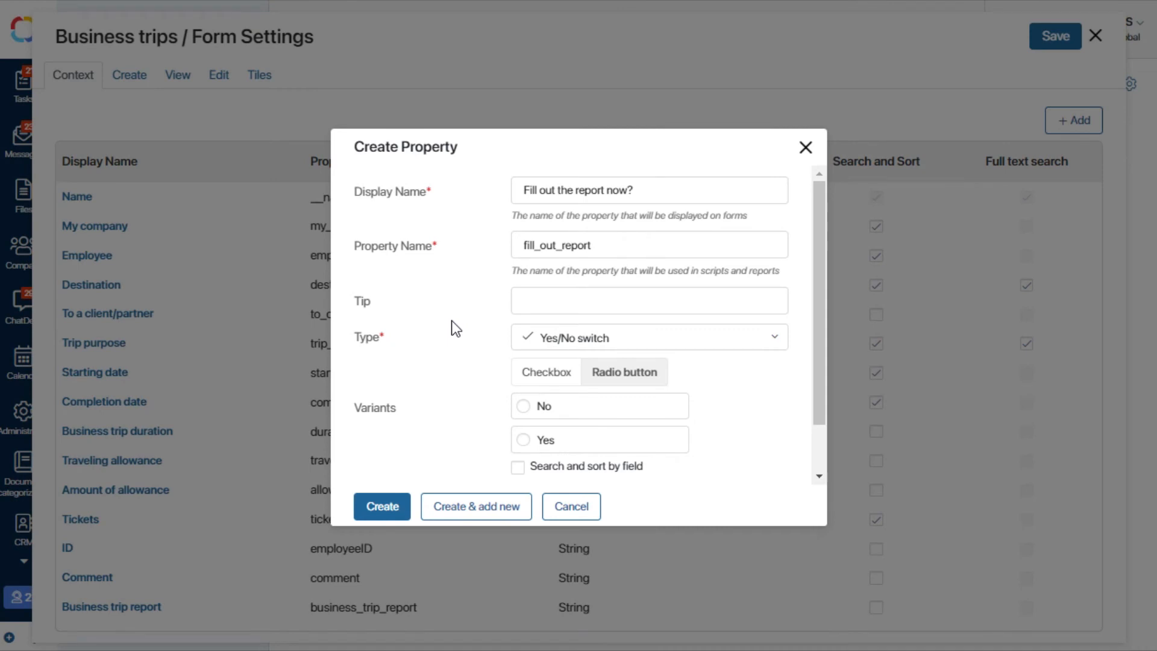
pyautogui.click(522, 407)
pyautogui.click(383, 507)
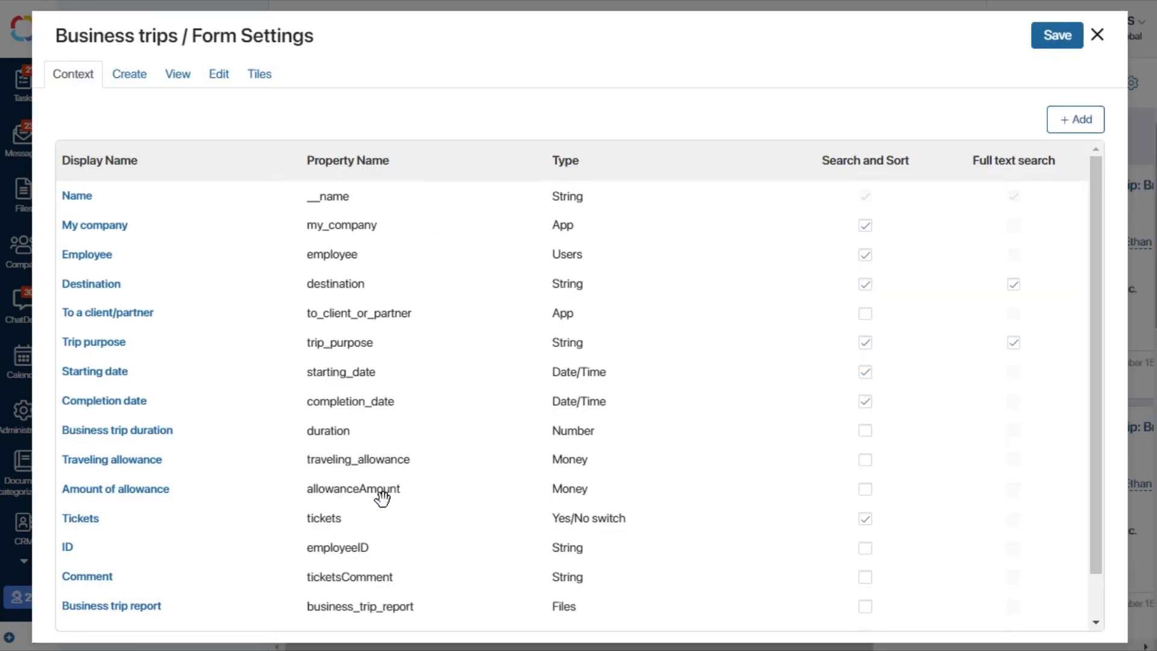
# Step: Reopen the Edit form template and open the settings of its Report tab
pyautogui.click(213, 77)
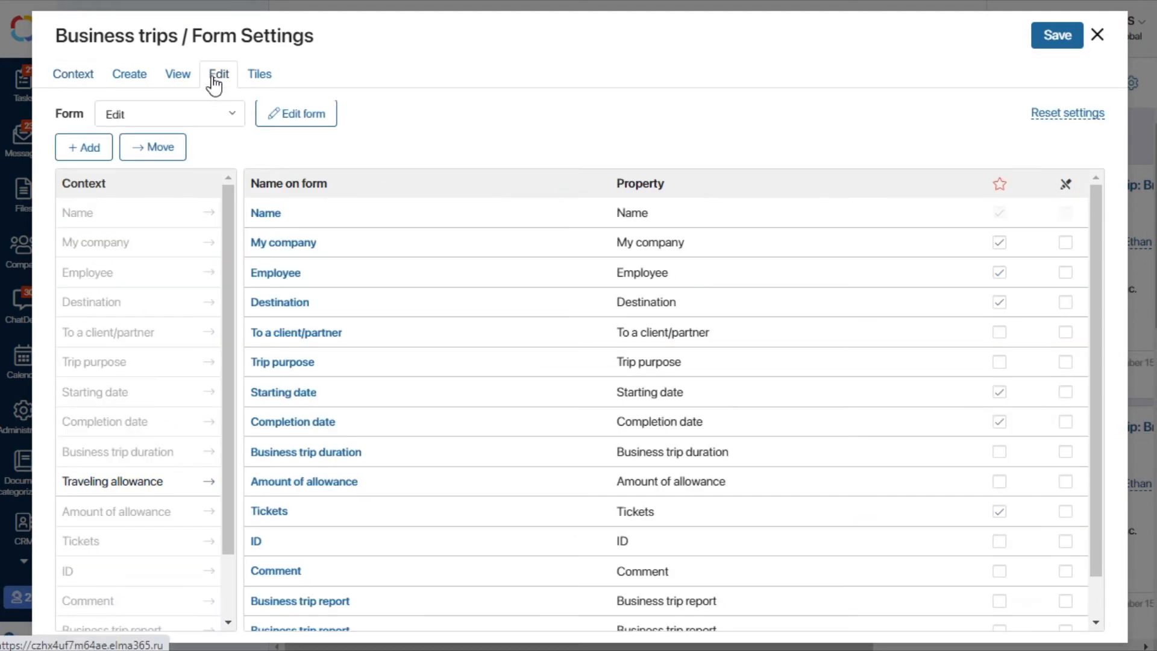
pyautogui.click(293, 120)
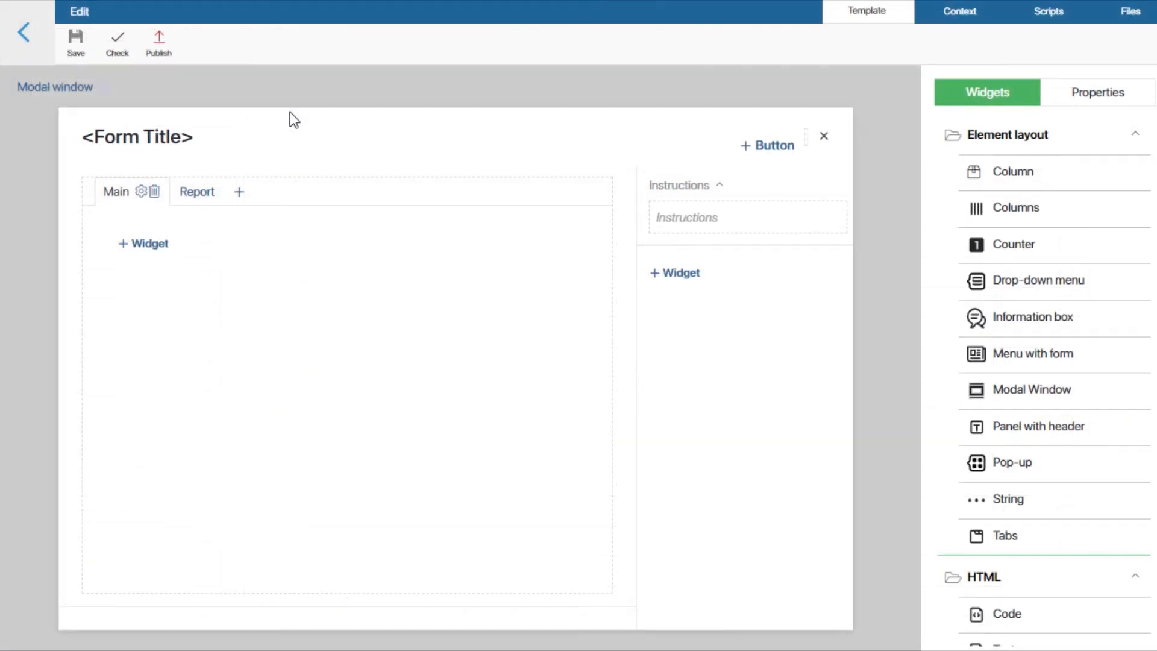
pyautogui.click(197, 194)
pyautogui.click(199, 193)
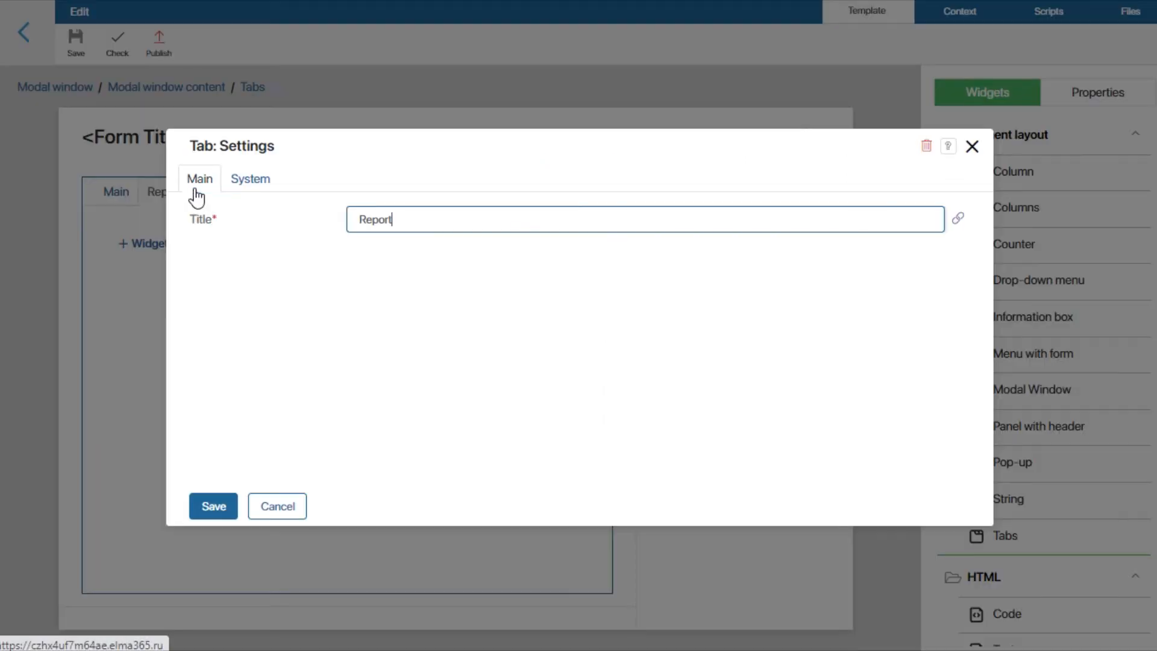
# Step: Bind the Report tab's Hide setting to the App Item property "Fill out the report now?" and save the tab settings
pyautogui.click(255, 186)
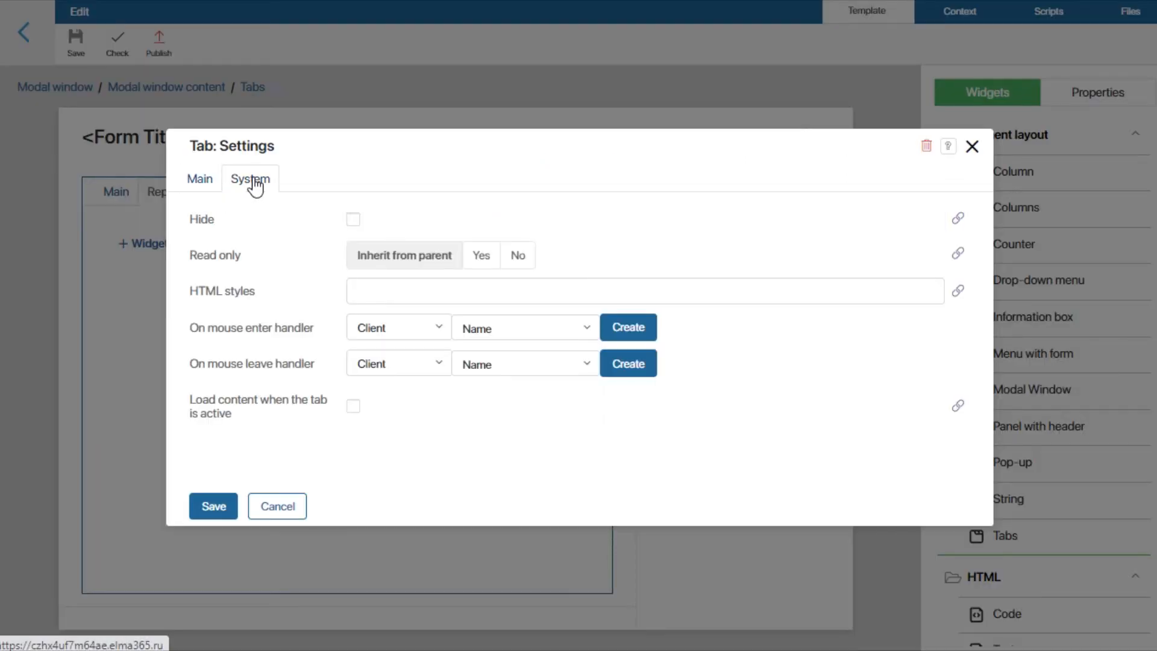
pyautogui.click(962, 220)
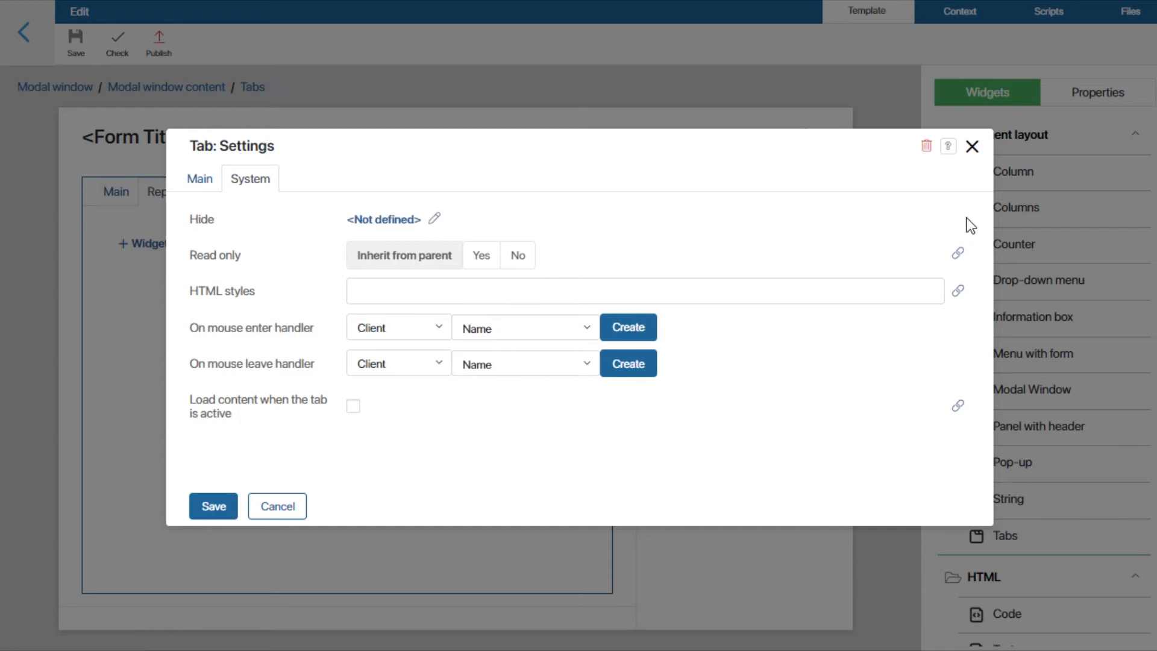
pyautogui.click(390, 221)
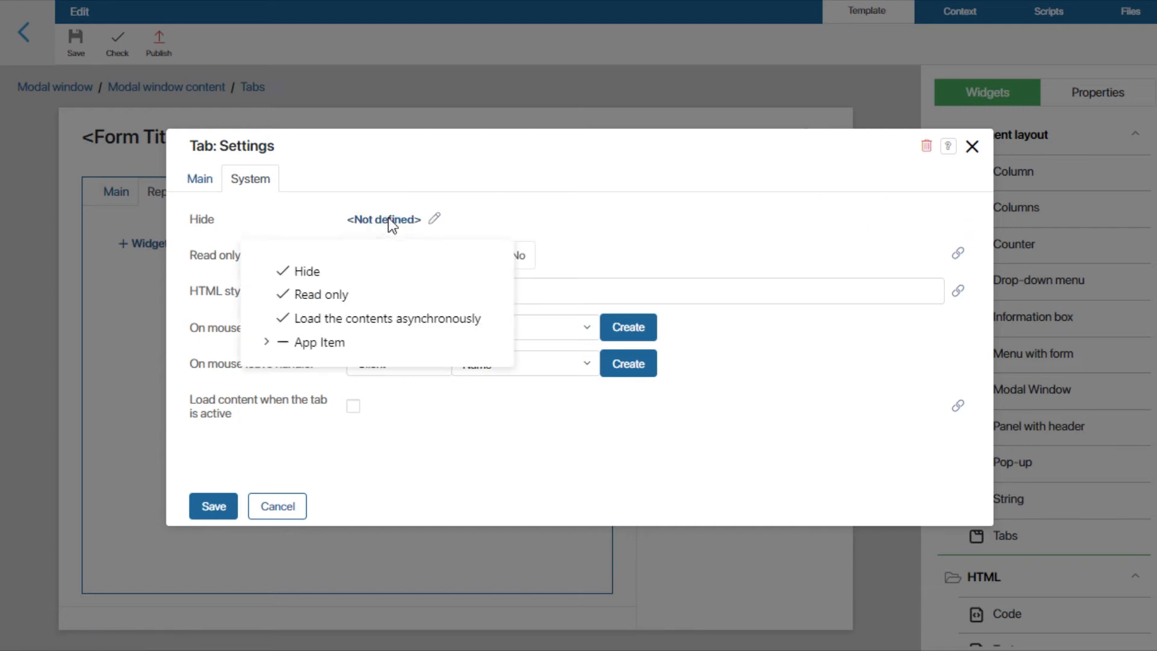
pyautogui.click(265, 343)
pyautogui.click(352, 508)
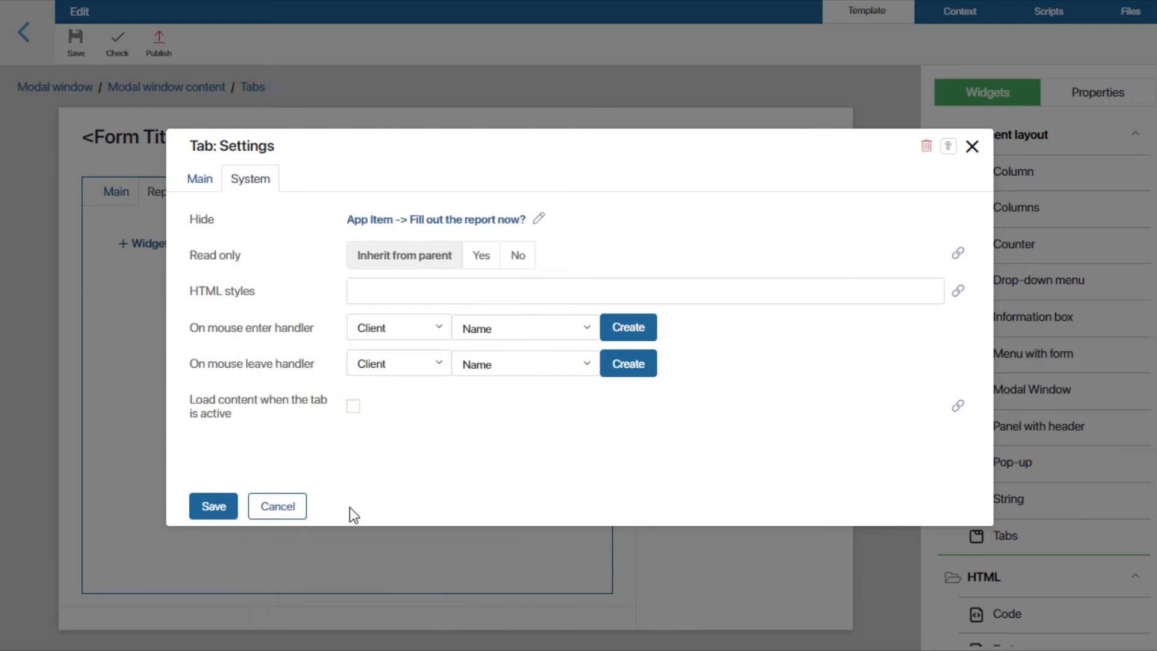
pyautogui.click(214, 505)
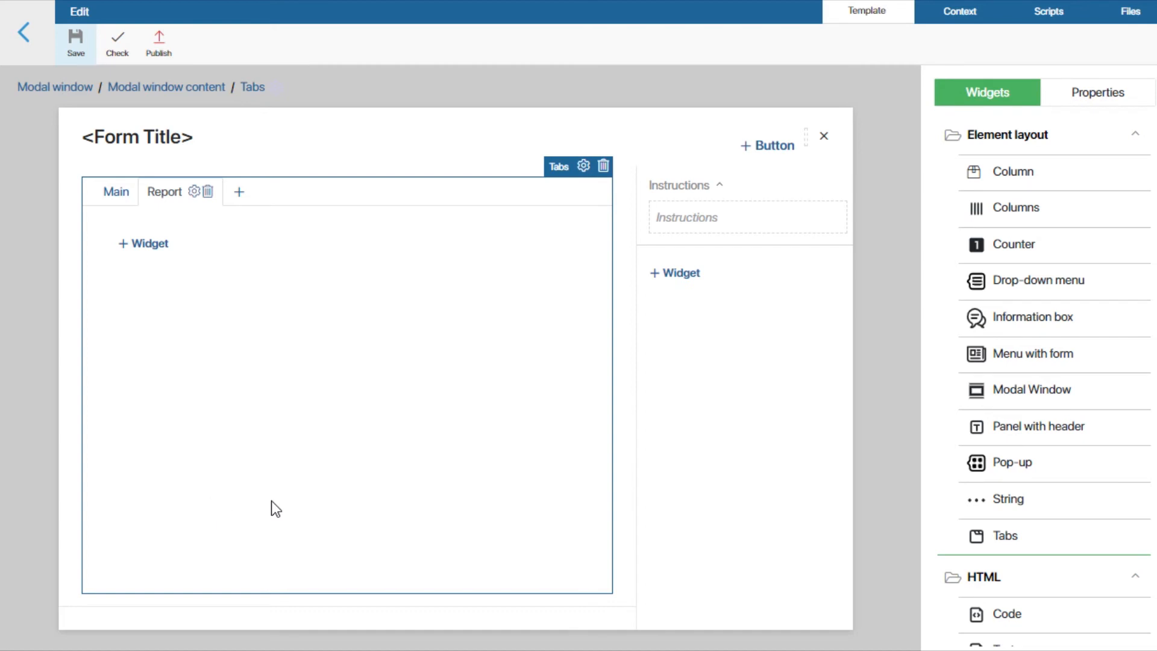
# Step: Add the Business trip report field to the Report tab with its Hide setting bound to "Fill out the report now?" of the App Item
pyautogui.click(1089, 97)
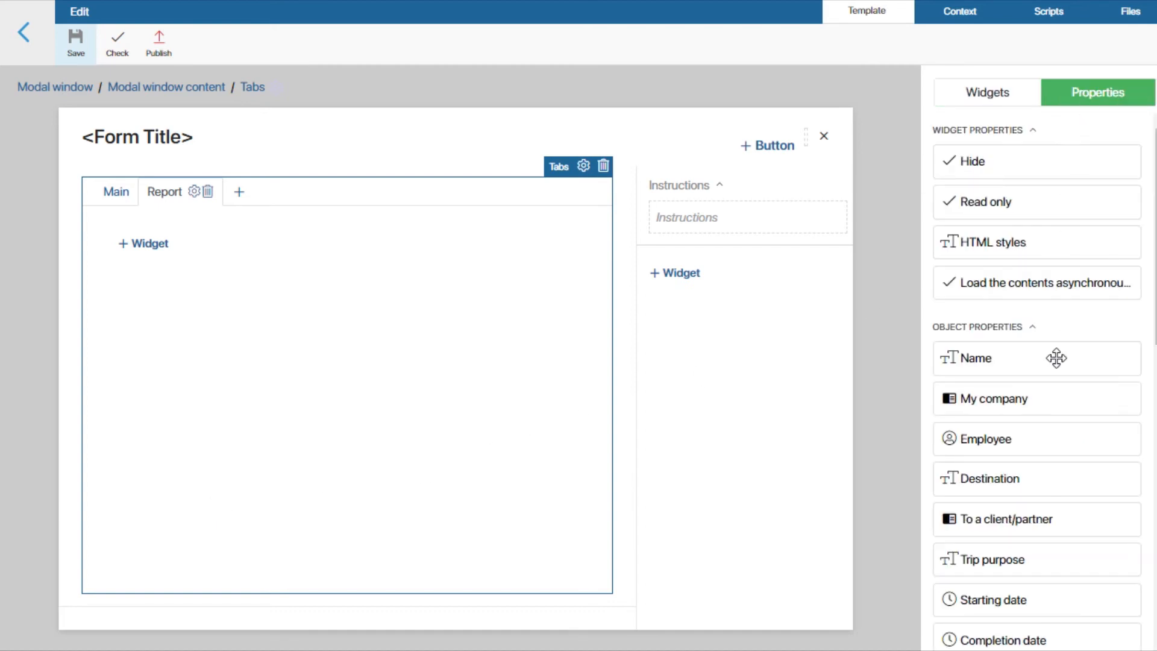
pyautogui.scroll(-8, 1057, 358)
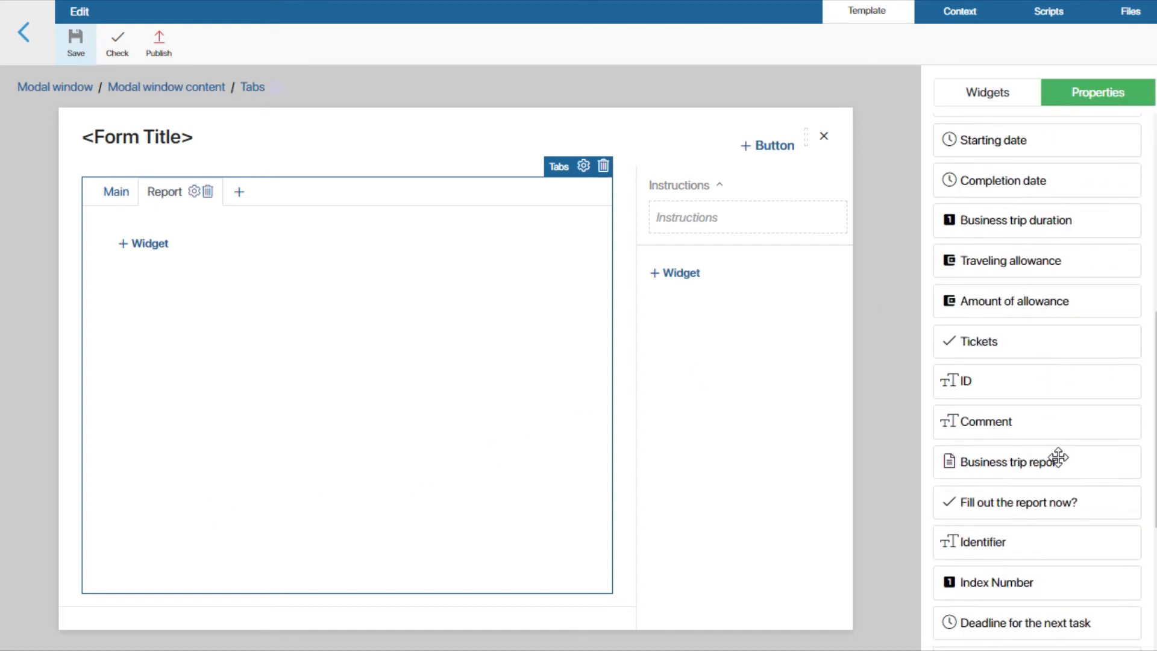
pyautogui.moveTo(1057, 462); pyautogui.dragTo(241, 264)
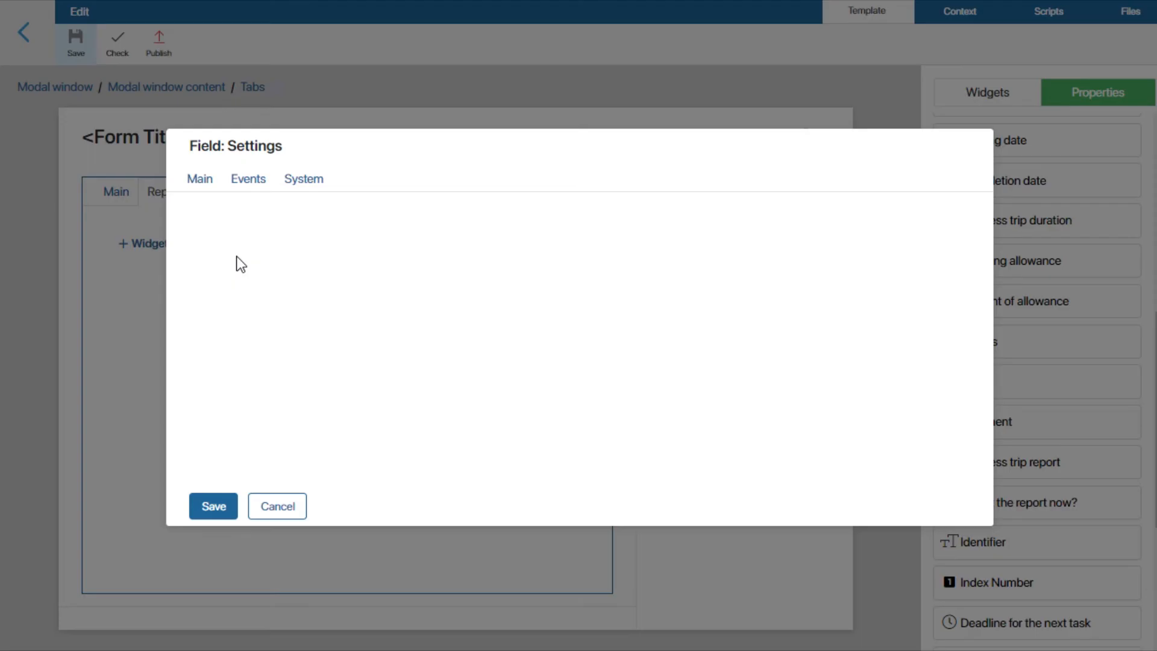
pyautogui.click(302, 182)
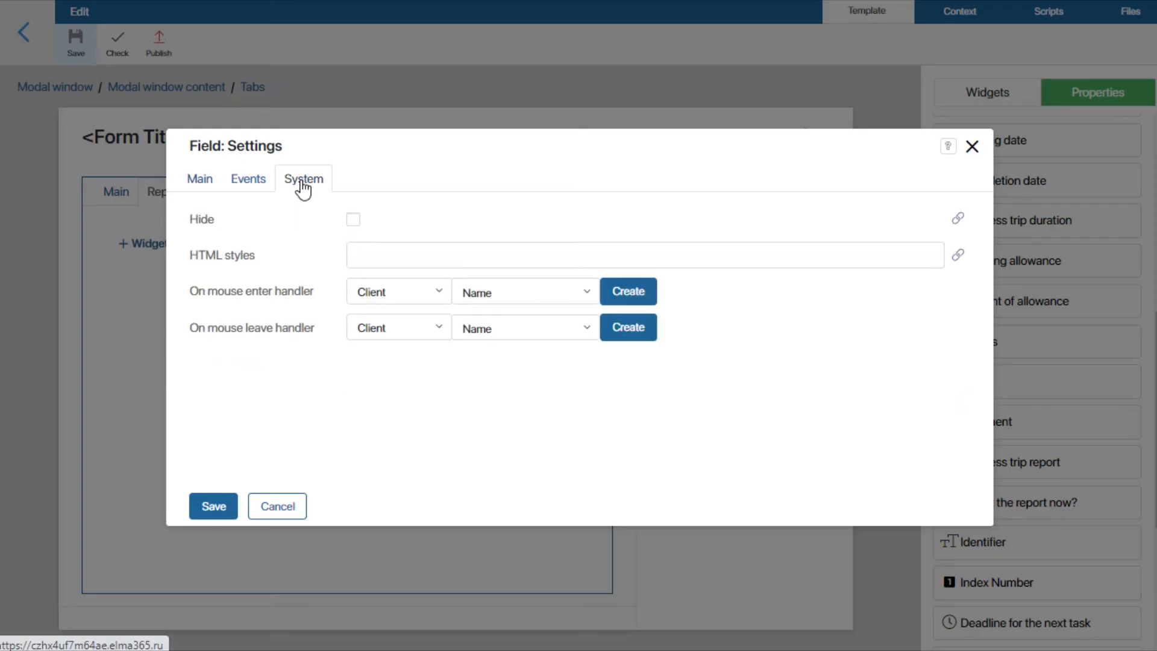
pyautogui.click(958, 219)
pyautogui.click(381, 221)
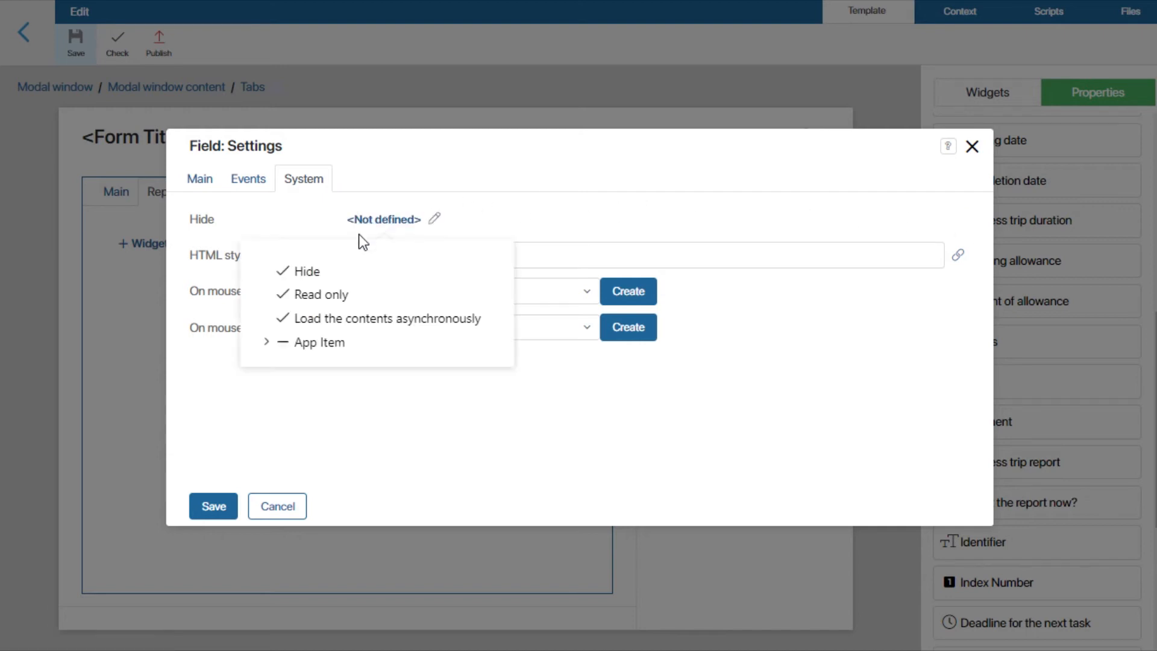
pyautogui.click(268, 341)
pyautogui.click(337, 507)
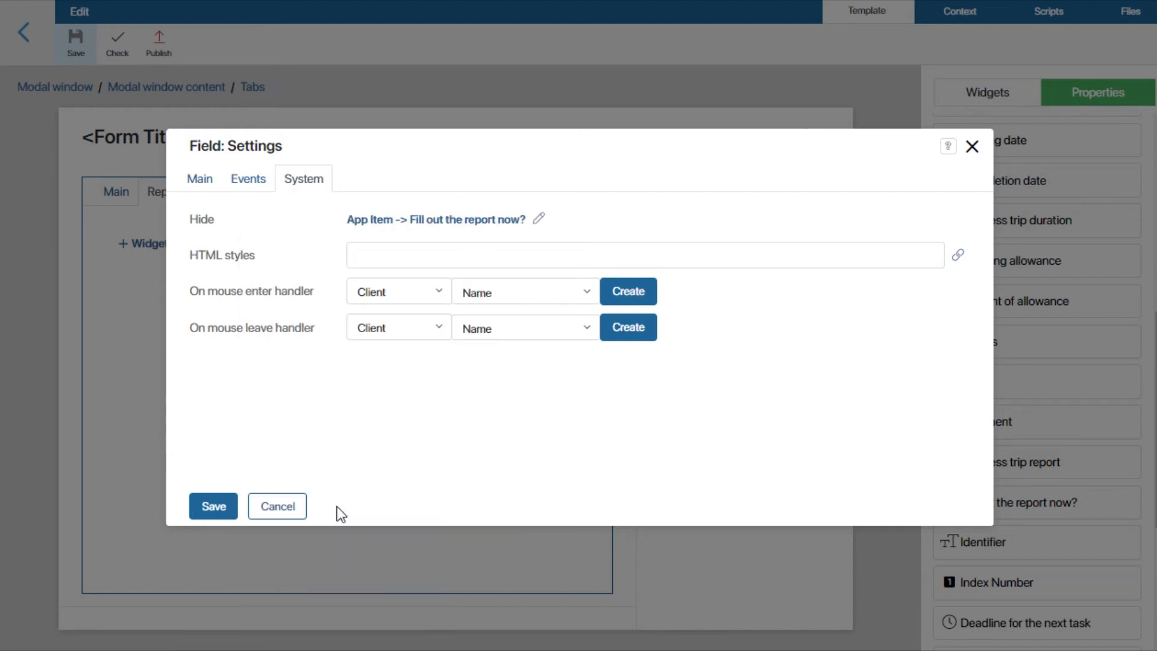
pyautogui.click(214, 508)
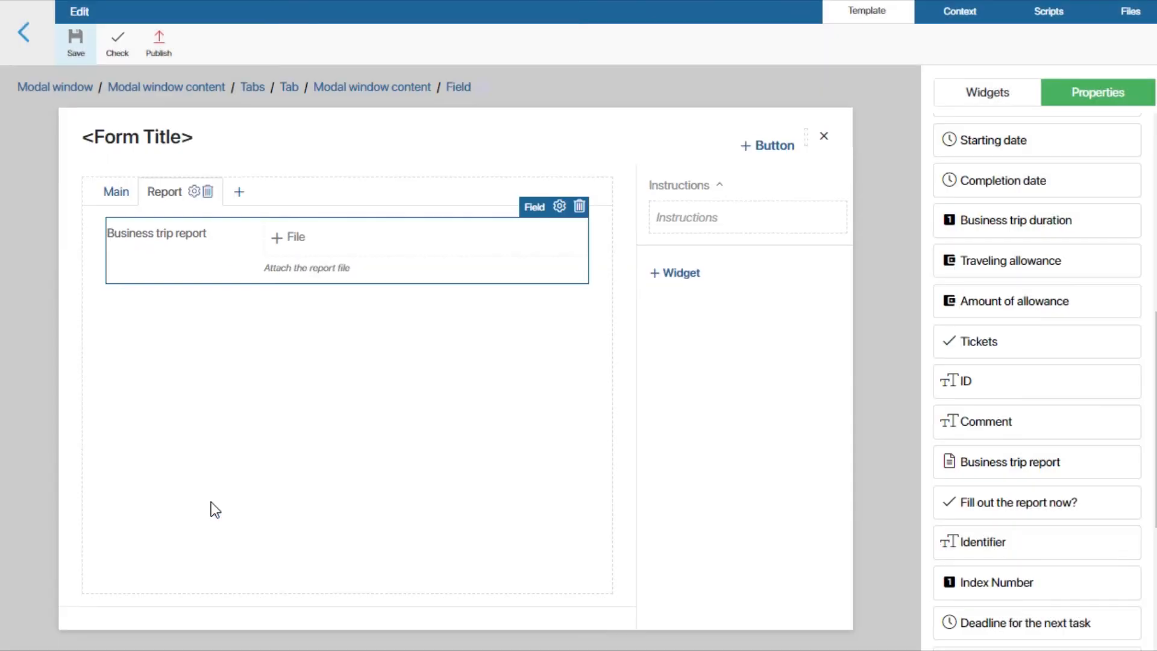
# Step: Add Name, My company, Employee, Destination, To a client/partner and Trip purpose to the Main tab, all required except To a client/partner
pyautogui.click(111, 193)
pyautogui.moveTo(1055, 356); pyautogui.dragTo(300, 250)
pyautogui.click(353, 367)
pyautogui.click(205, 511)
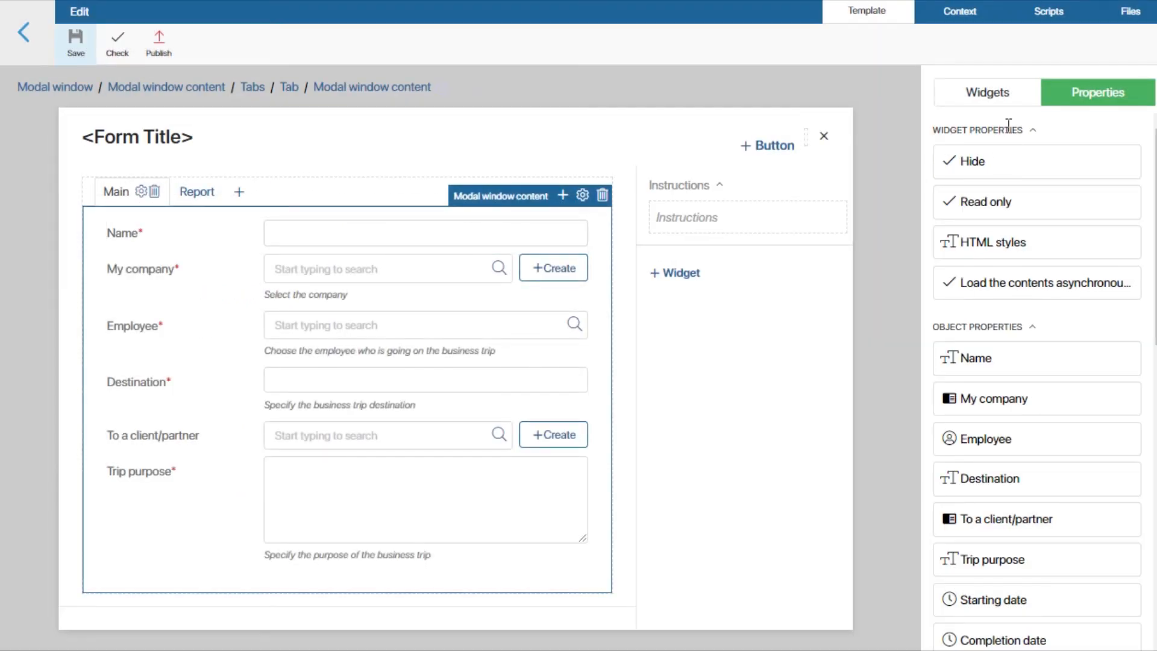
# Step: Insert a two-column Columns widget below Trip purpose on the Main tab
pyautogui.click(995, 93)
pyautogui.moveTo(1032, 208); pyautogui.dragTo(336, 601)
pyautogui.click(215, 506)
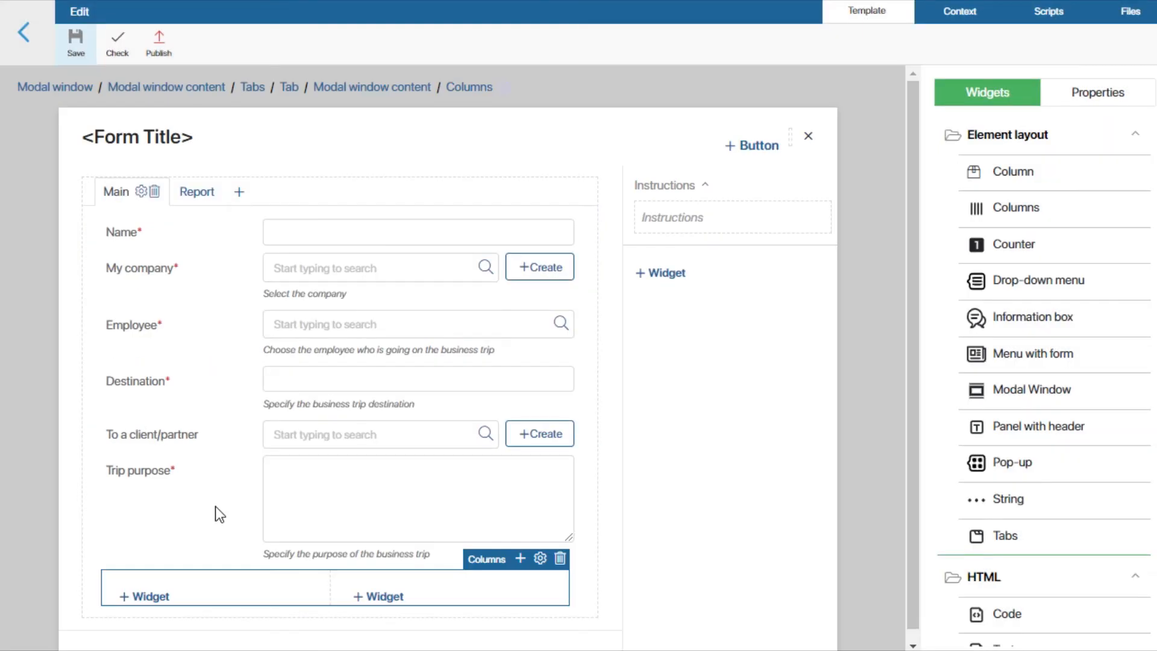
# Step: Place Starting date in the first column and Completion date in the second, both as required fields
pyautogui.click(1102, 95)
pyautogui.scroll(-5, 1037, 361)
pyautogui.moveTo(1027, 308); pyautogui.dragTo(218, 614)
pyautogui.click(353, 370)
pyautogui.click(214, 505)
pyautogui.moveTo(1021, 365); pyautogui.dragTo(400, 601)
pyautogui.click(353, 368)
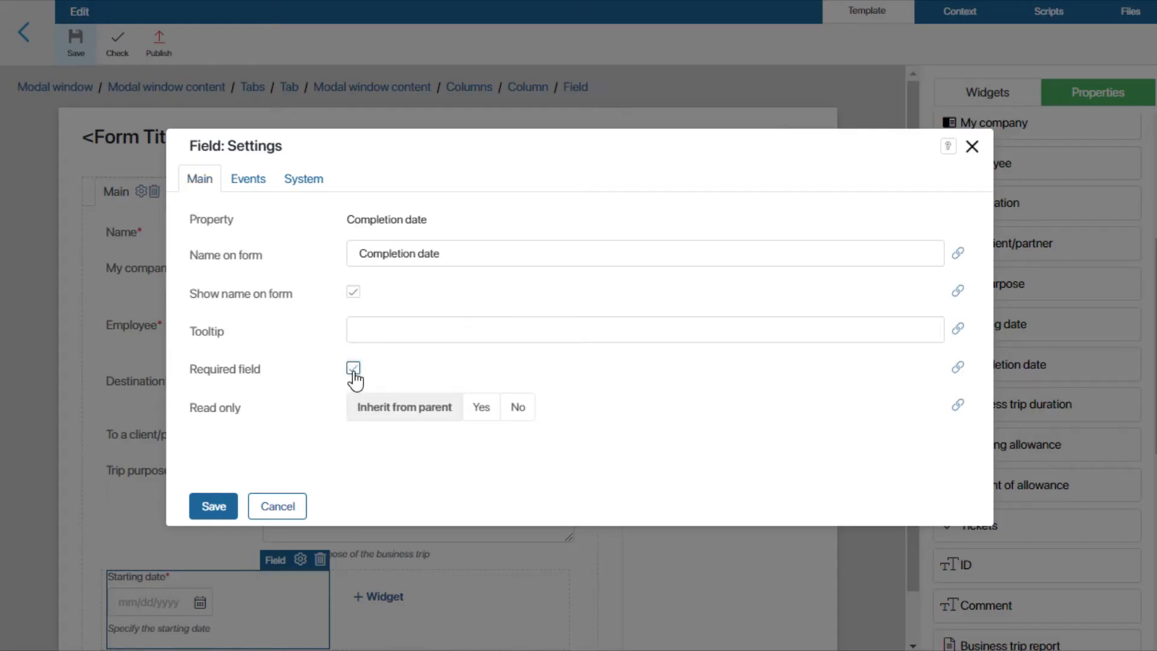
pyautogui.click(214, 505)
# Step: Add the Business trip duration field below the columns, followed by Amount of allowance set to read only
pyautogui.scroll(-1, 578, 523)
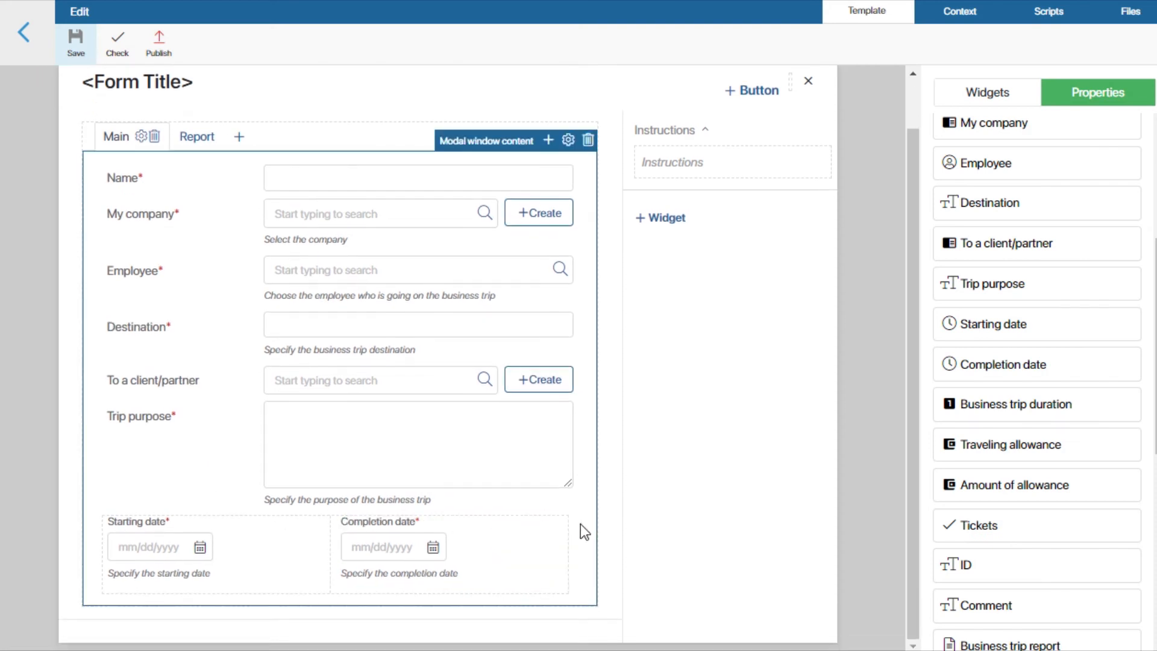
pyautogui.moveTo(1057, 405); pyautogui.dragTo(311, 648)
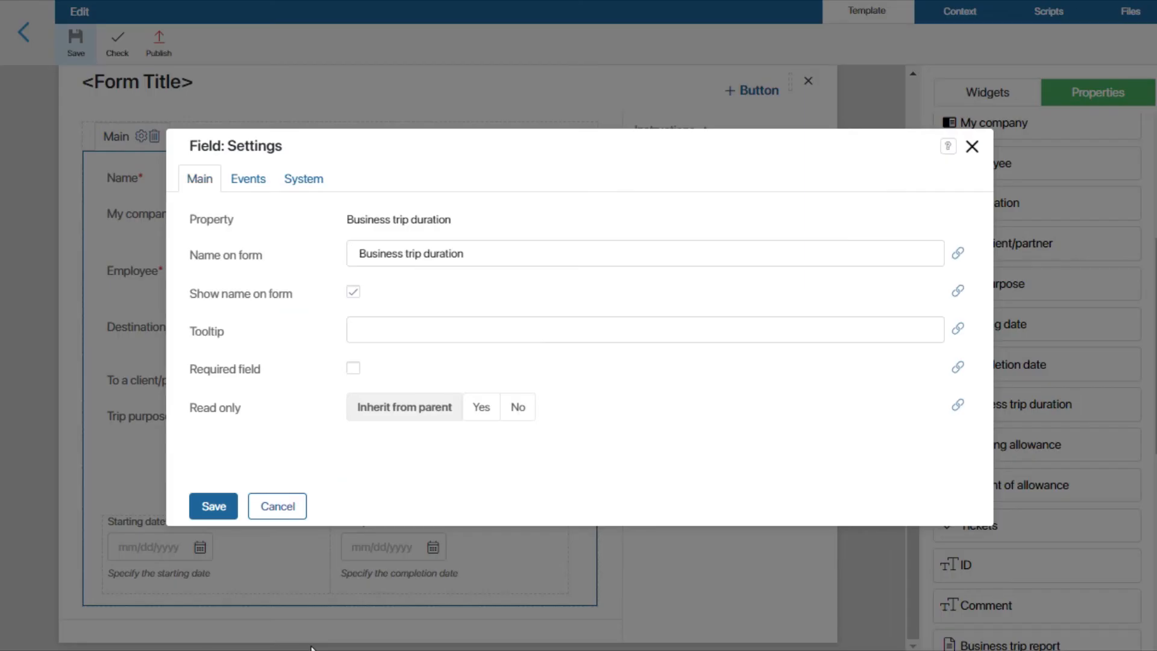
pyautogui.click(210, 508)
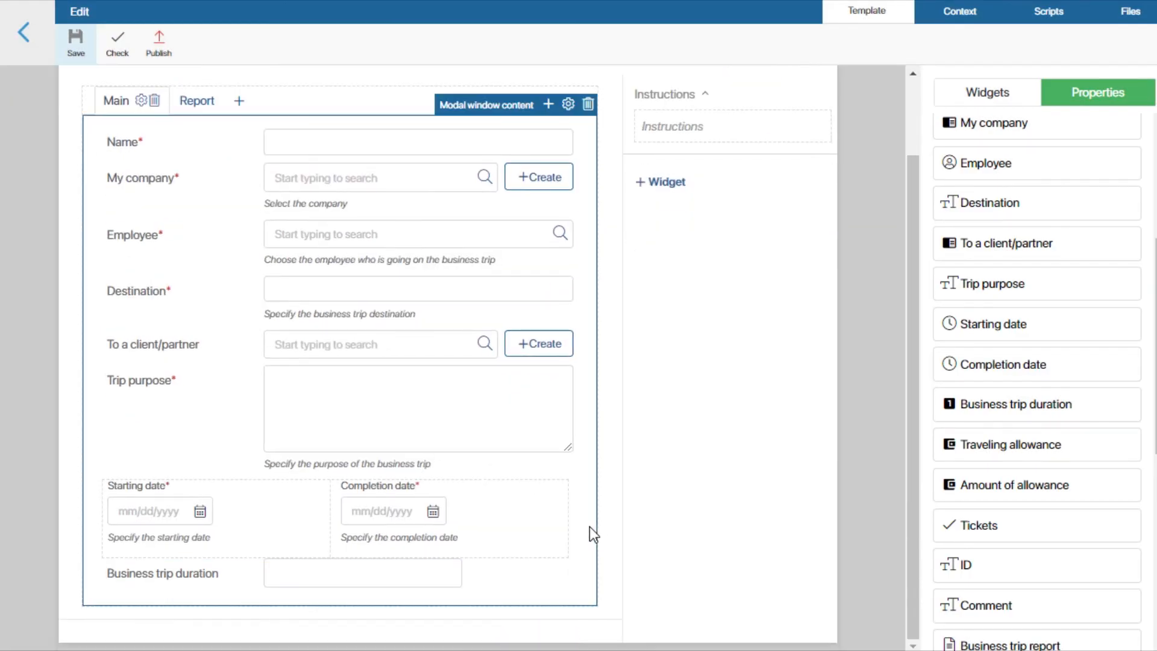
pyautogui.moveTo(949, 485); pyautogui.dragTo(328, 639)
pyautogui.click(479, 411)
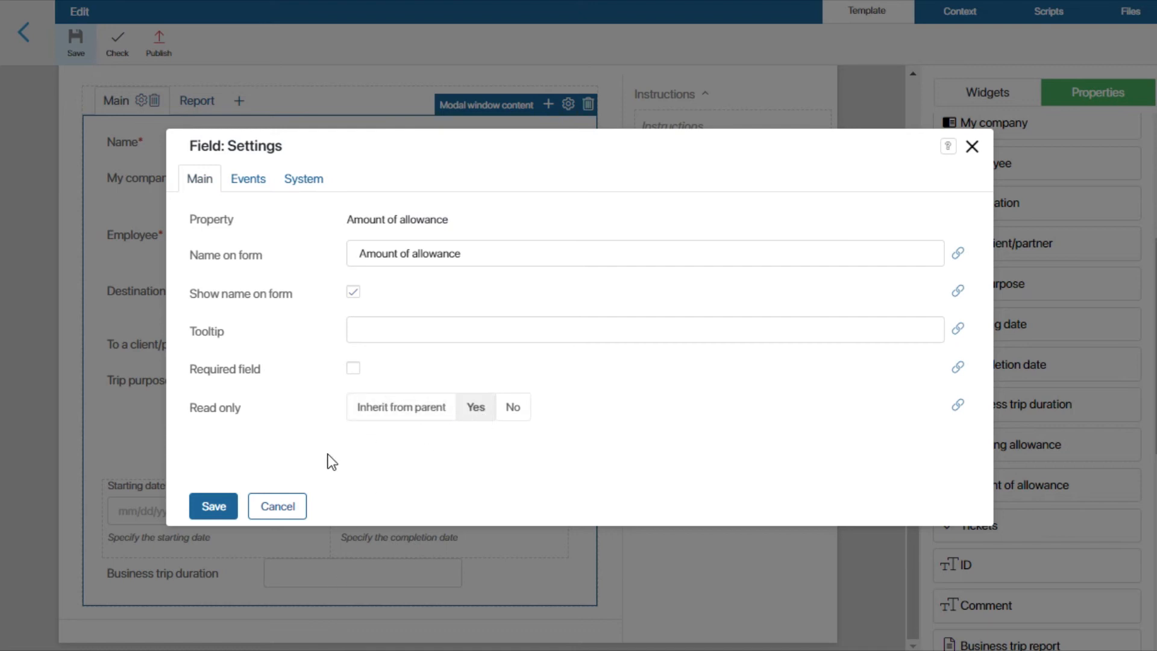
pyautogui.click(216, 507)
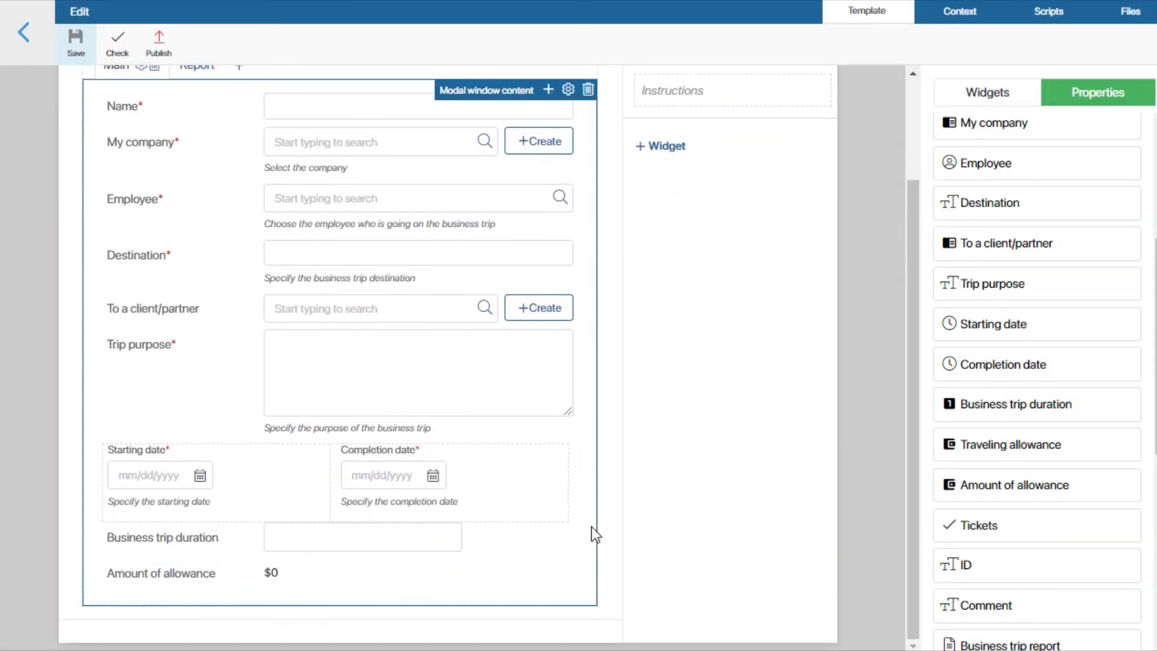
# Step: Add Tickets as a required field below Amount of allowance
pyautogui.moveTo(1029, 525); pyautogui.dragTo(333, 642)
pyautogui.click(355, 370)
pyautogui.click(229, 501)
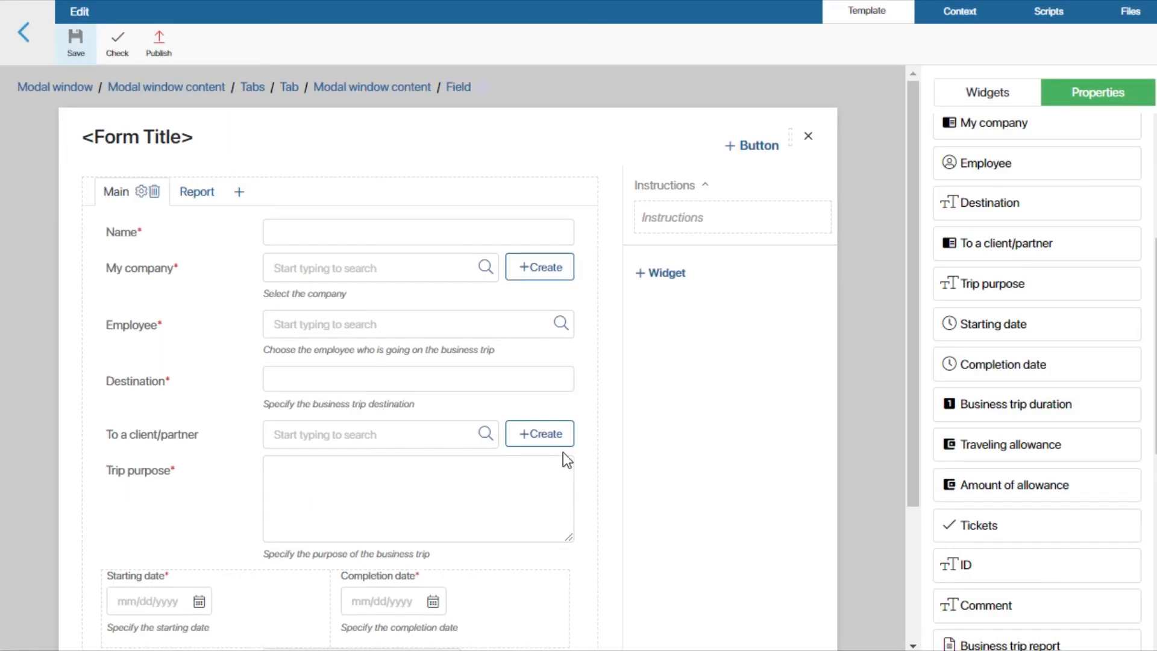
# Step: Add the ID field below Tickets and bind its Required field setting to the App Item's Tickets property
pyautogui.scroll(-3, 563, 452)
pyautogui.moveTo(992, 570); pyautogui.dragTo(325, 638)
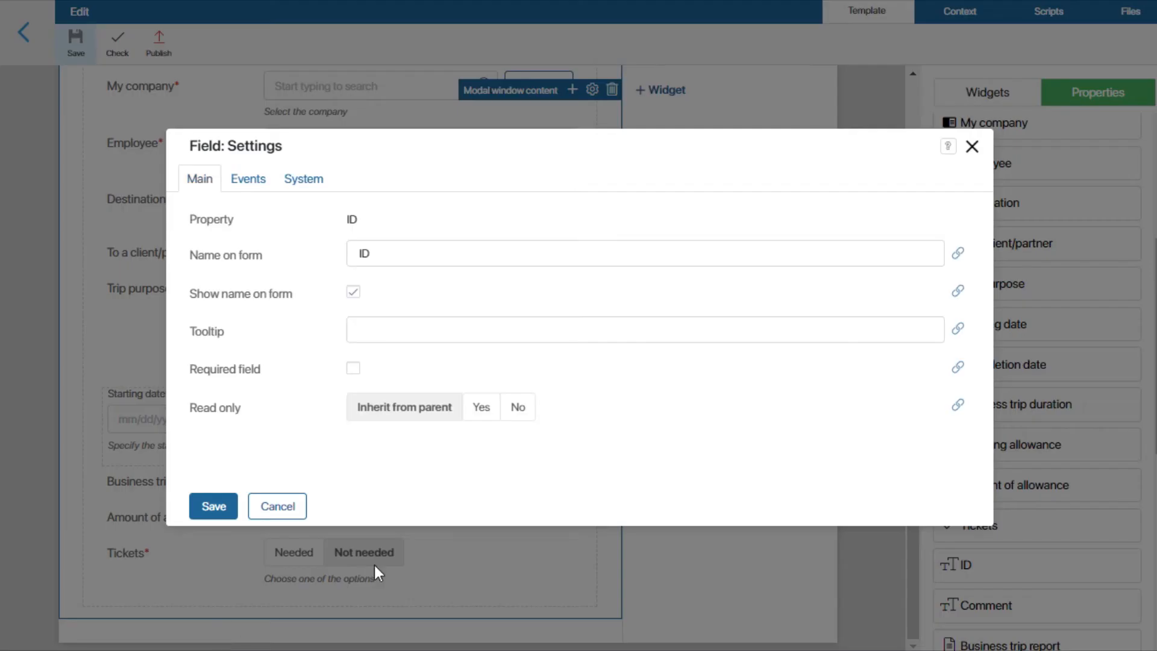
pyautogui.click(958, 369)
pyautogui.click(387, 369)
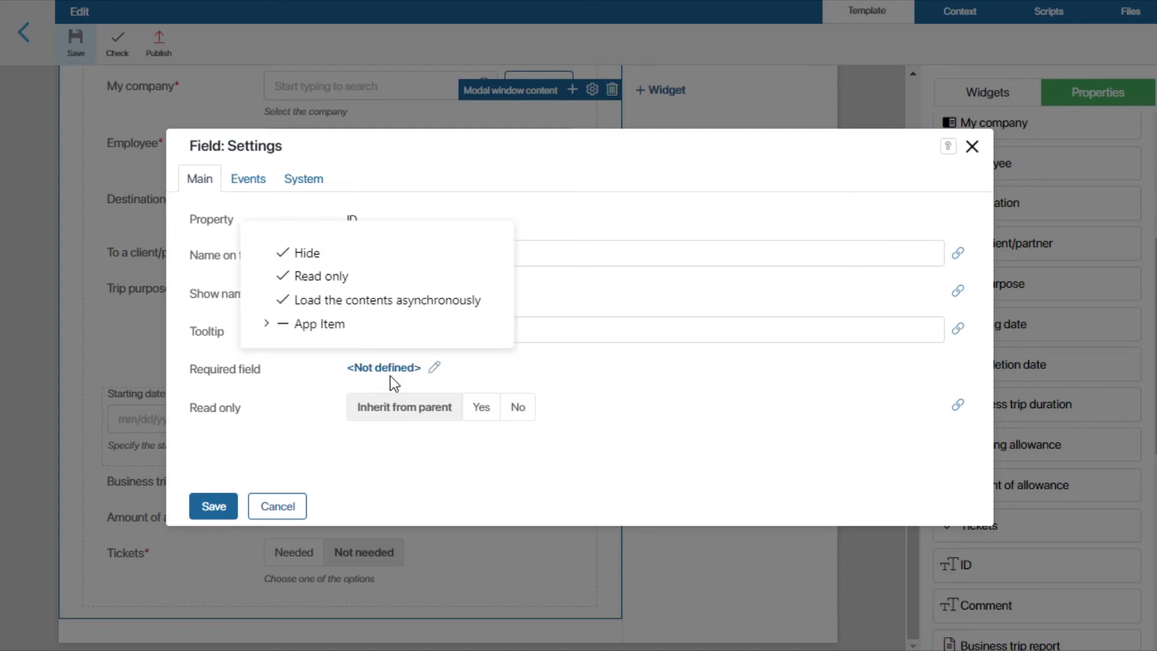
pyautogui.click(269, 324)
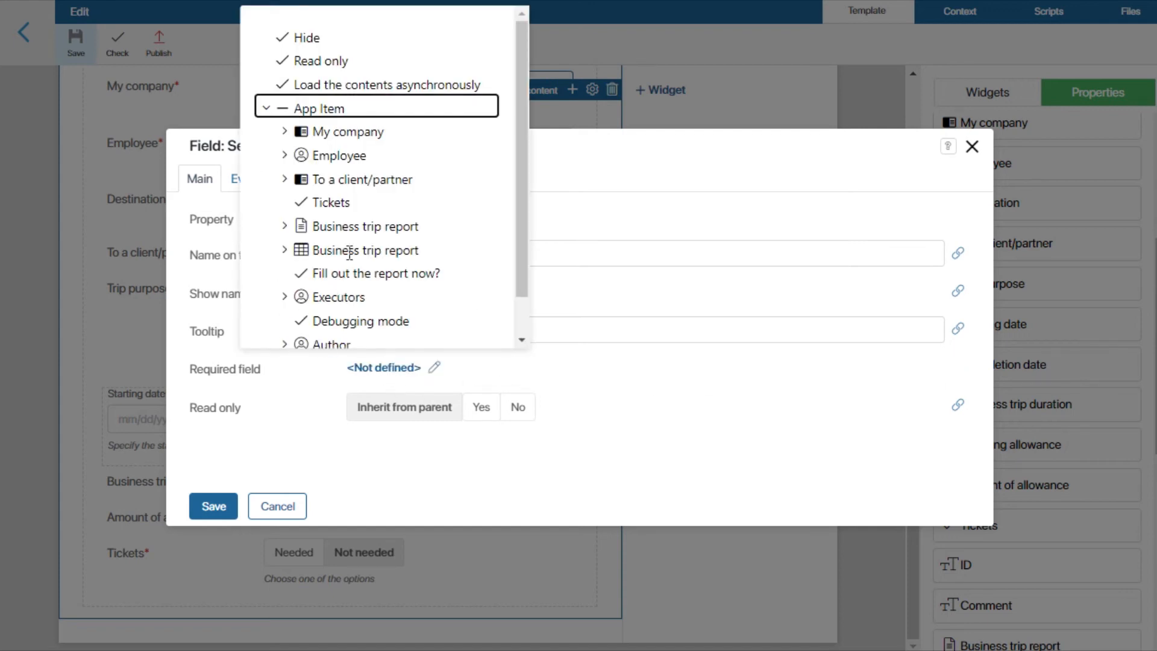
pyautogui.click(352, 205)
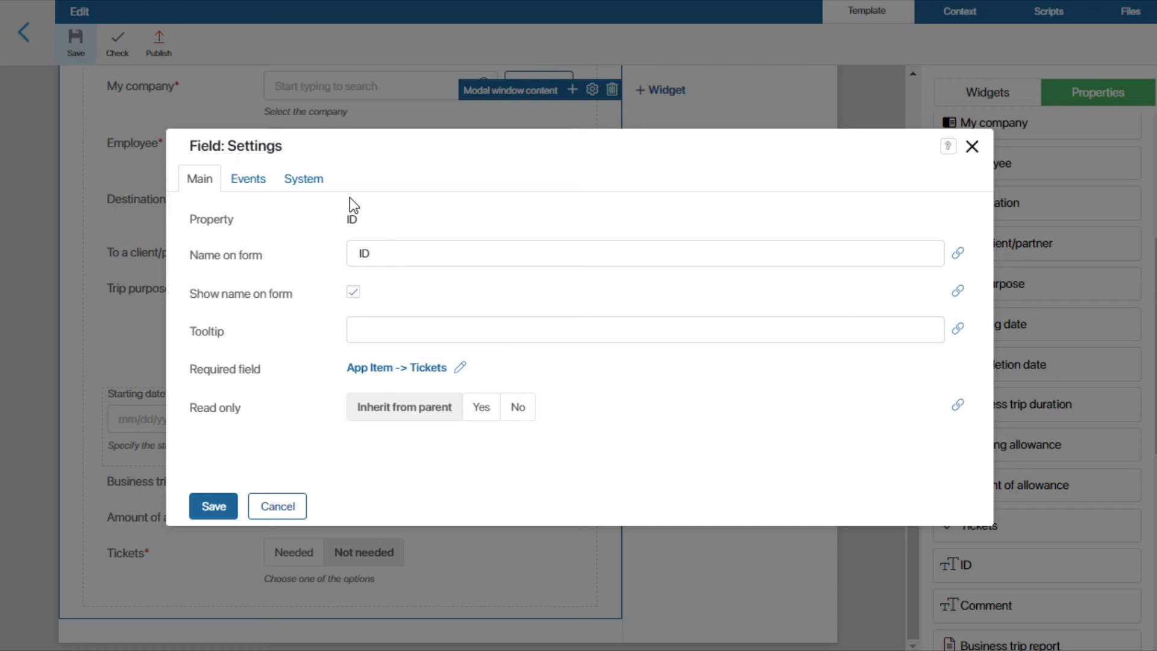
pyautogui.click(218, 503)
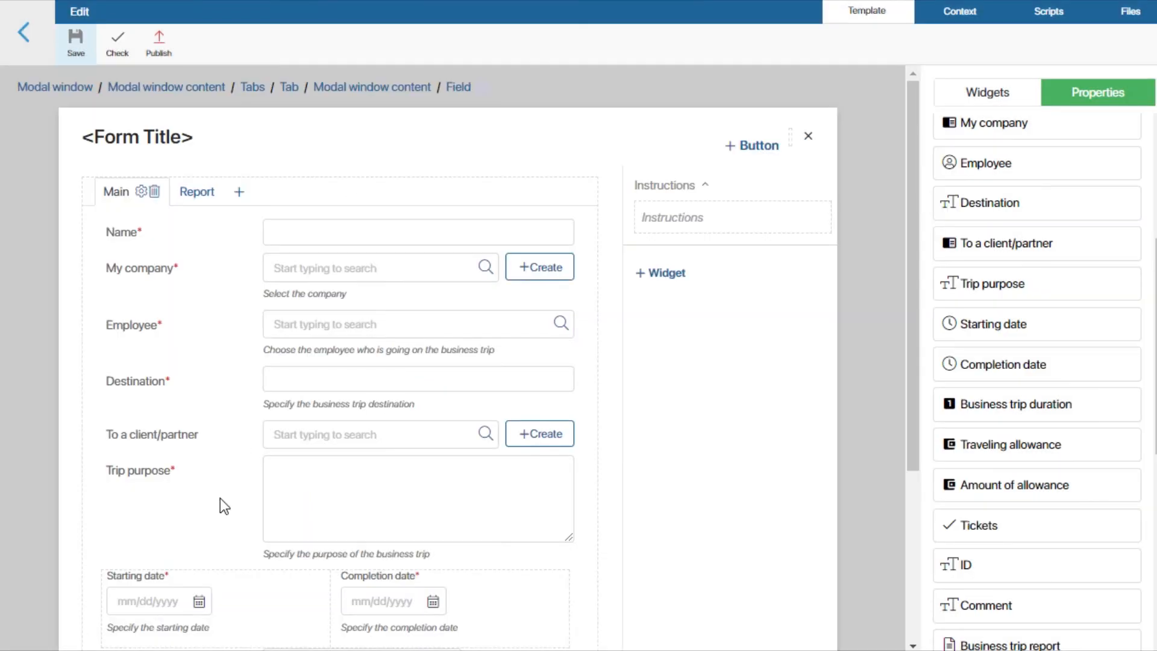
# Step: Add the Comment field below ID and a required "Fill out the report now?" field beneath it
pyautogui.moveTo(972, 605); pyautogui.dragTo(224, 628)
pyautogui.click(215, 508)
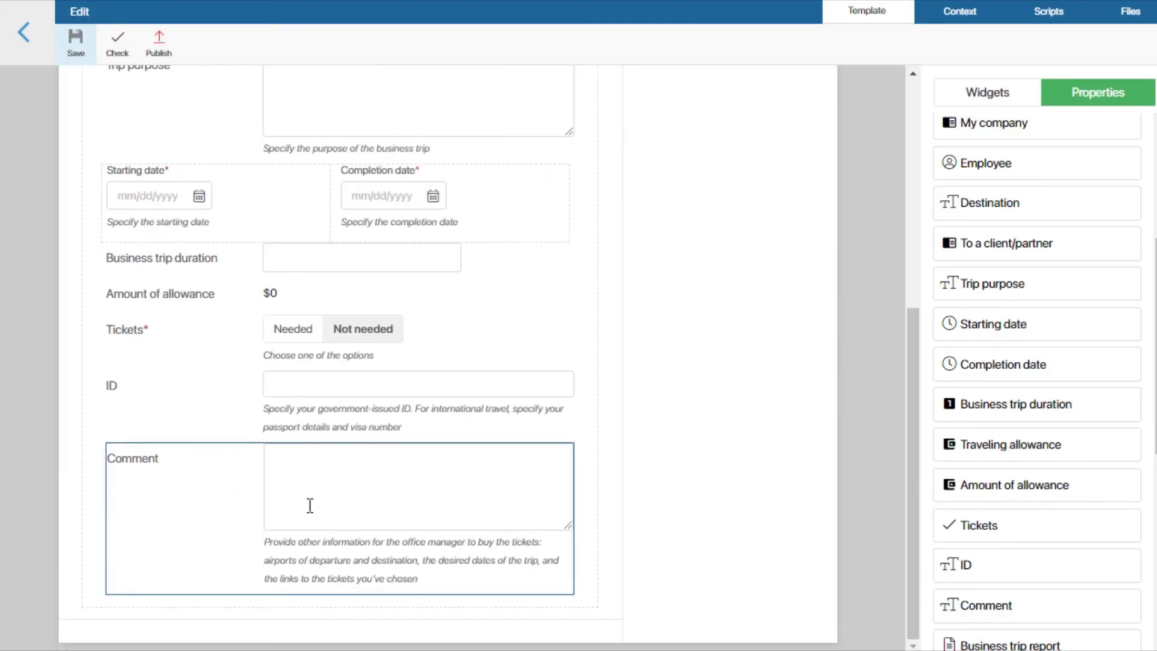
pyautogui.scroll(-3, 1054, 470)
pyautogui.moveTo(1048, 502); pyautogui.dragTo(306, 643)
pyautogui.click(353, 367)
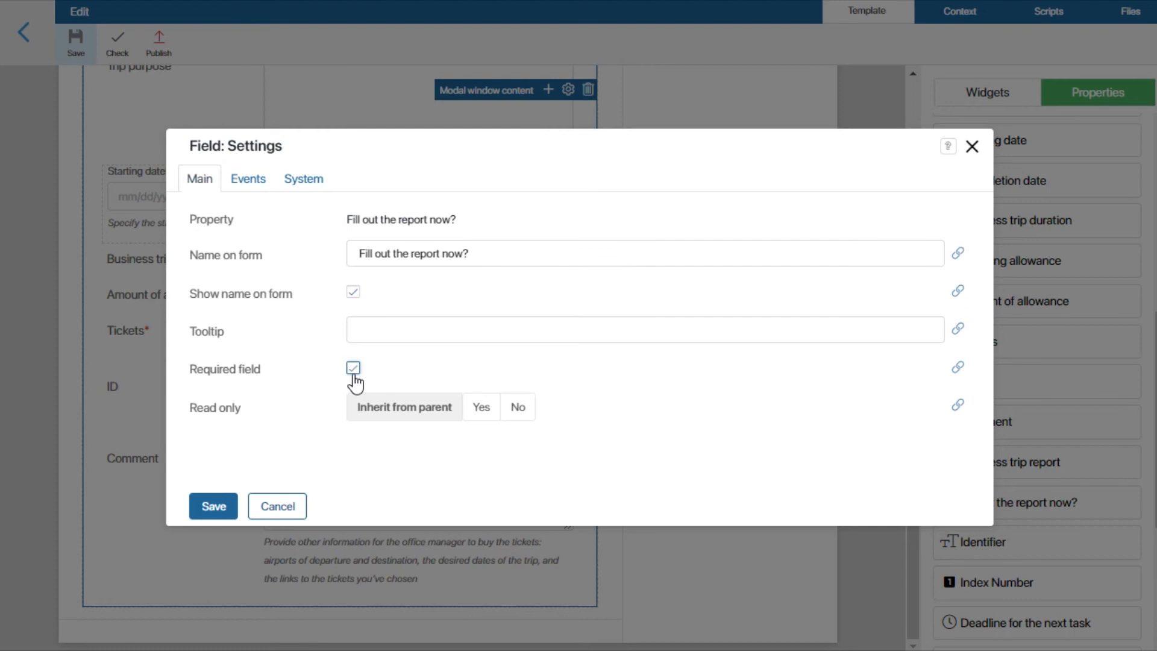
pyautogui.click(194, 507)
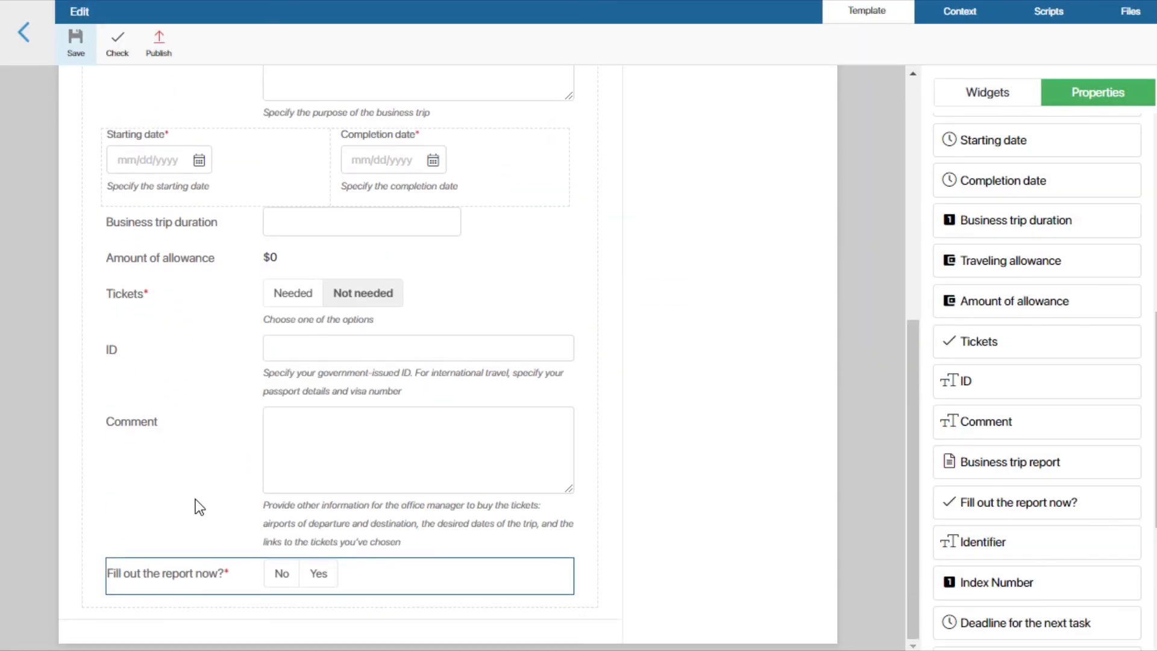
# Step: Publish the Edit form and open the View form template of the app
pyautogui.click(152, 52)
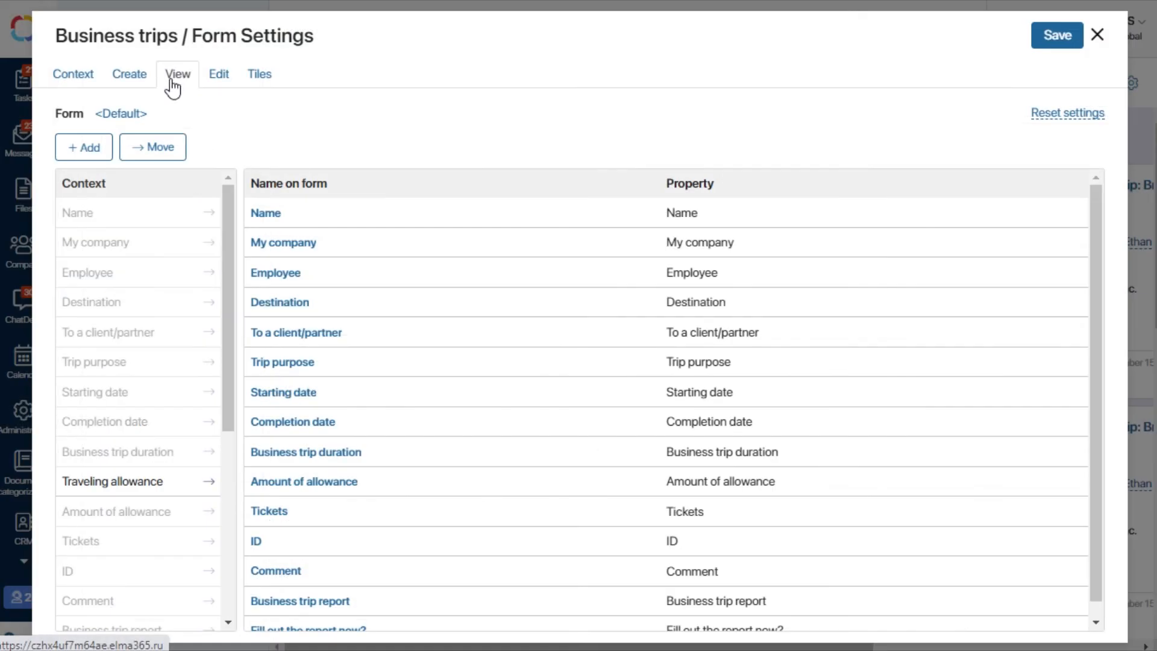
pyautogui.click(131, 114)
pyautogui.click(282, 118)
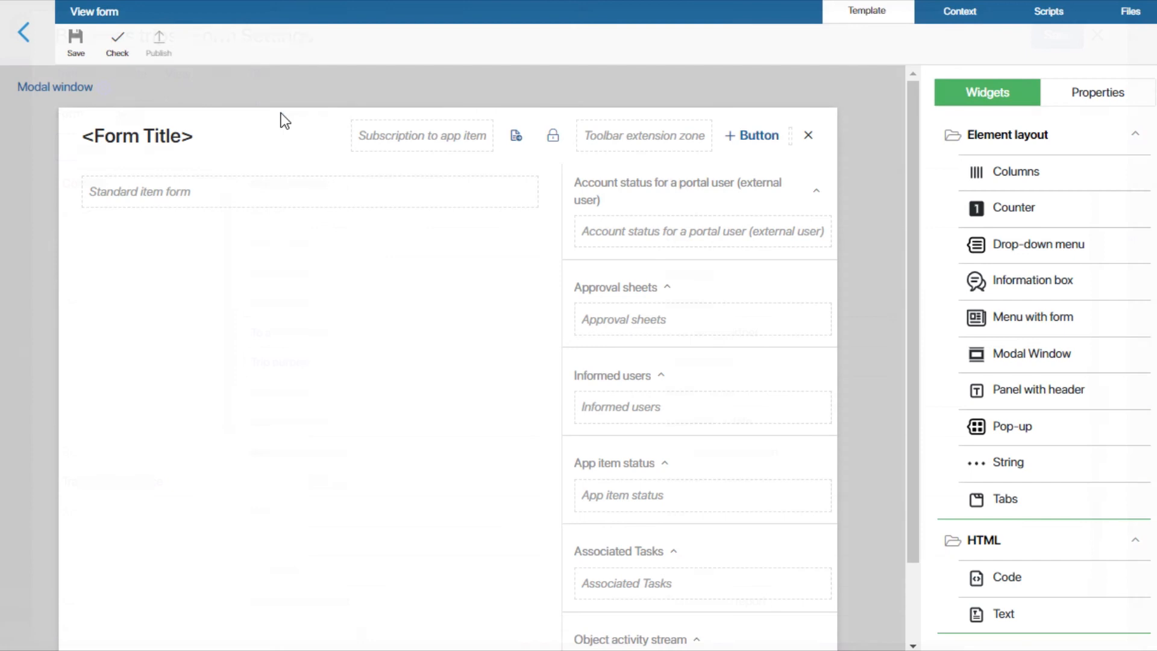
# Step: Delete the Standard item form widget from the View form
pyautogui.click(415, 194)
pyautogui.click(529, 164)
pyautogui.click(603, 172)
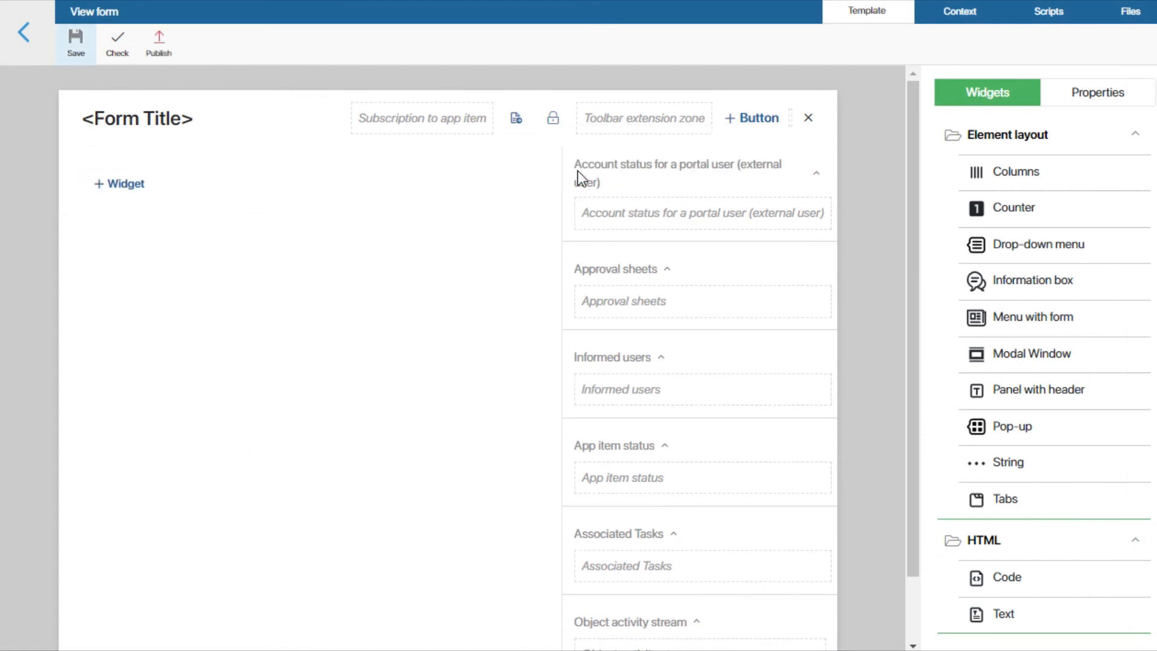
# Step: Add a Tabs widget to the View form's main area and title its first tab Main
pyautogui.click(123, 183)
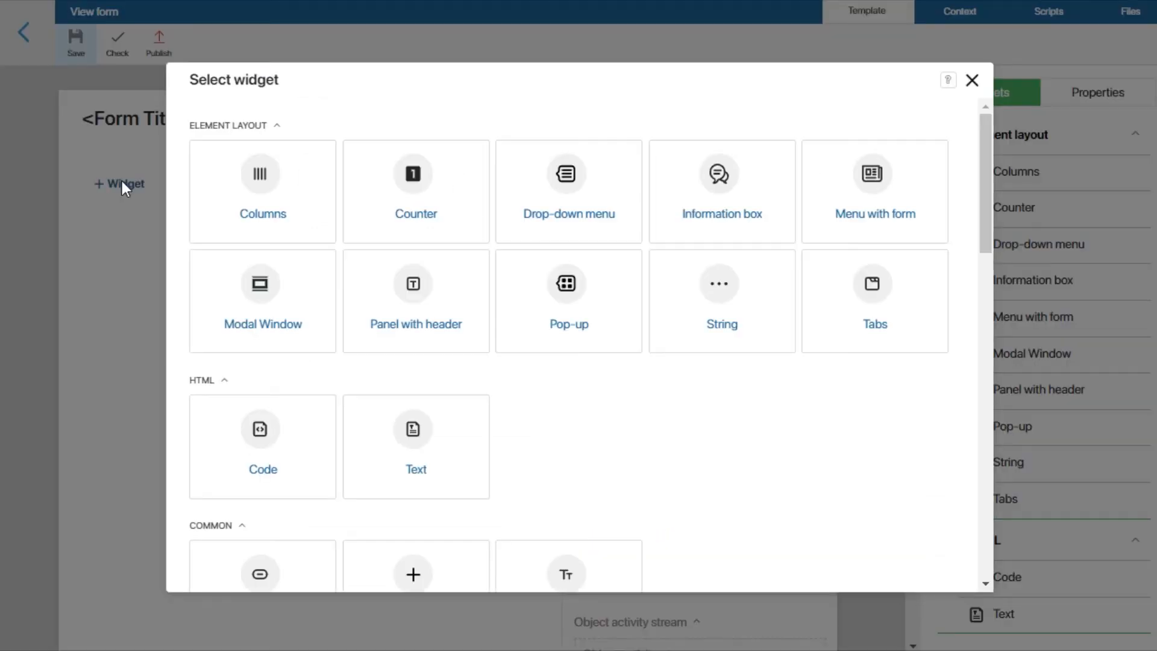
pyautogui.click(888, 308)
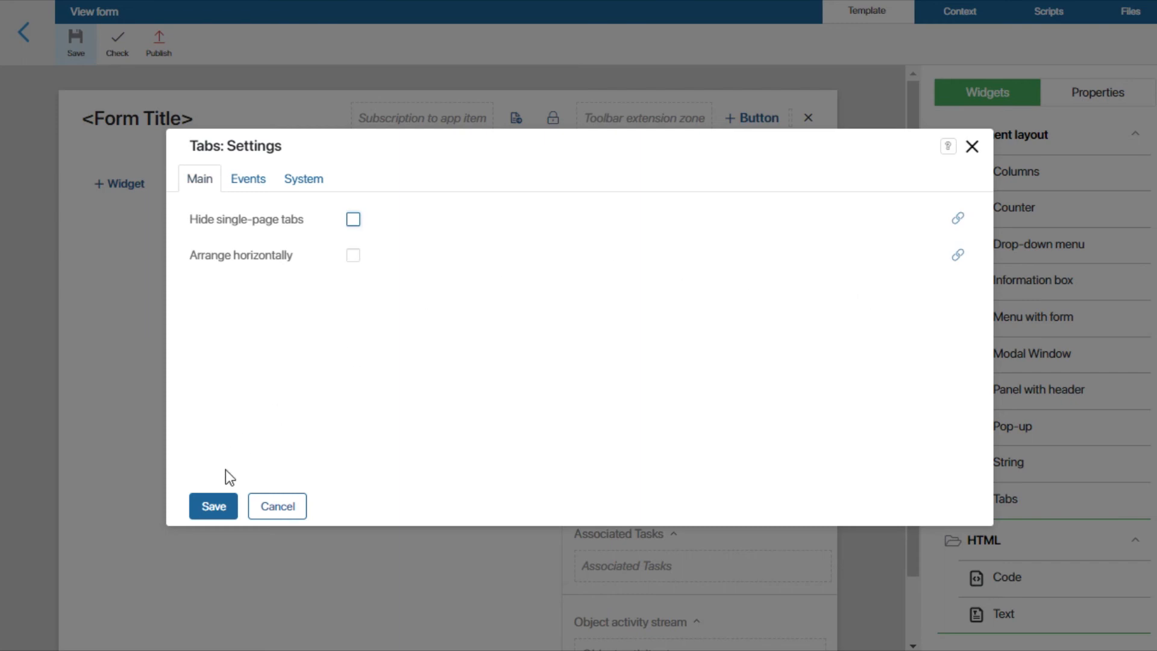
pyautogui.click(215, 507)
pyautogui.click(135, 172)
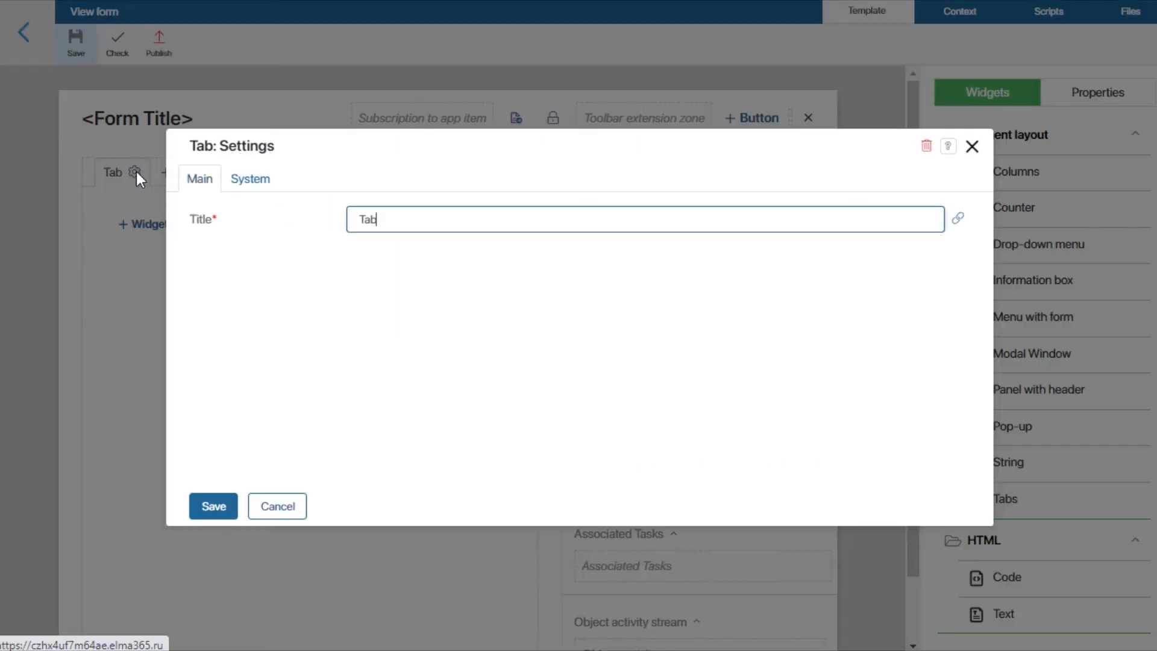
pyautogui.moveTo(382, 218); pyautogui.dragTo(360, 218)
pyautogui.write('Main')
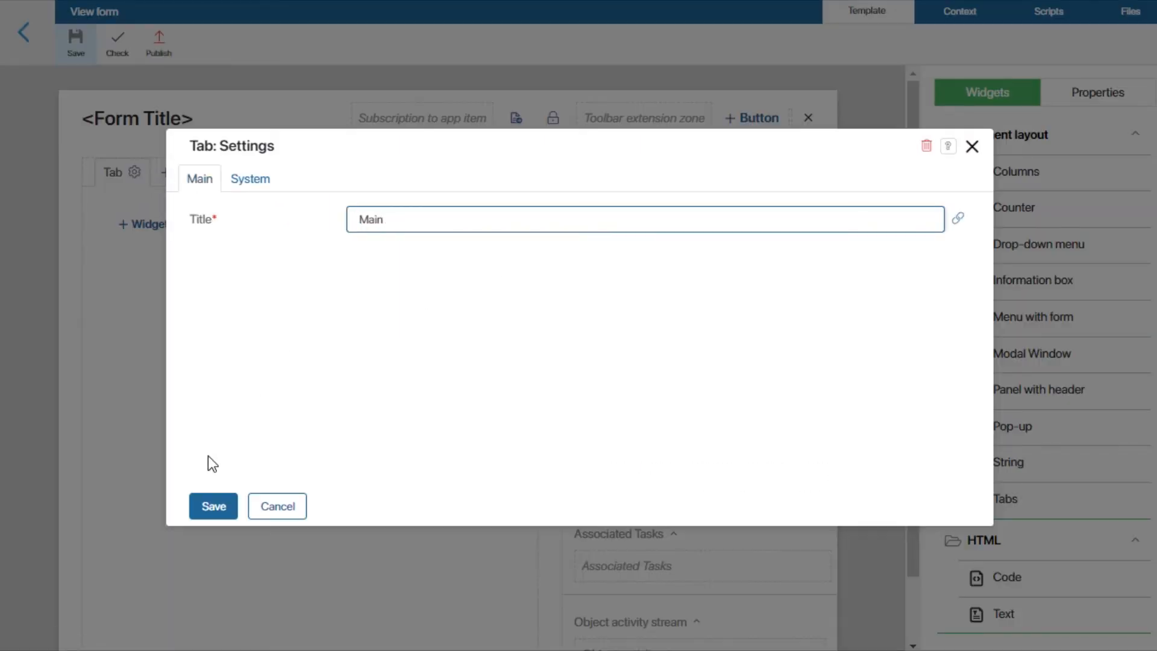
pyautogui.click(205, 507)
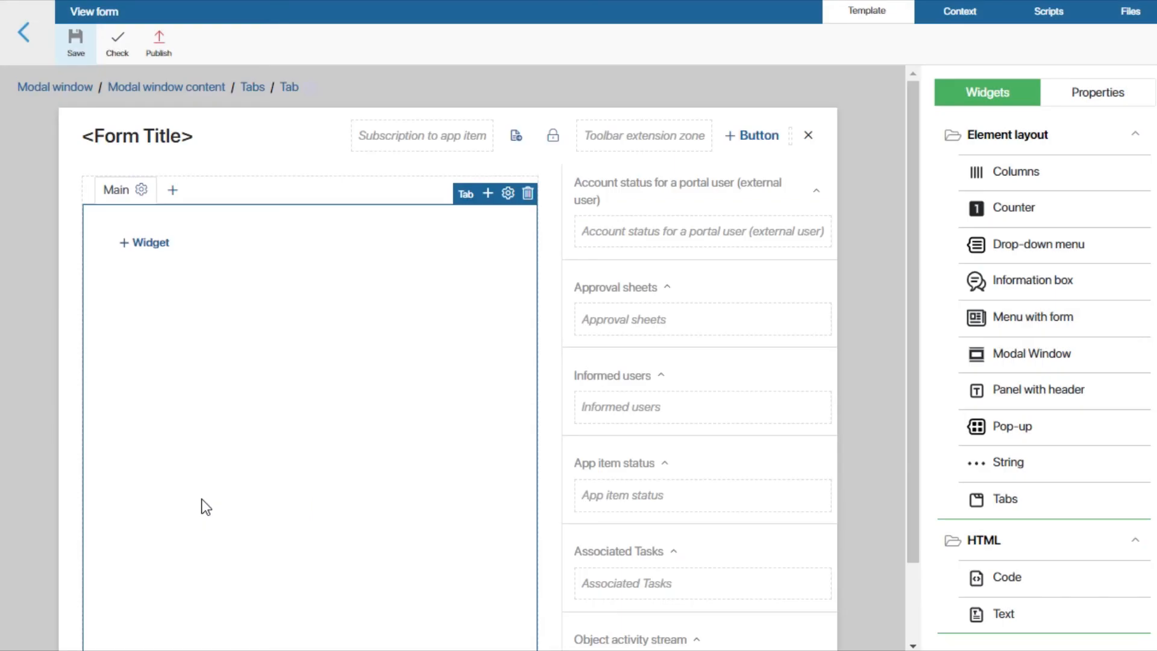
# Step: Add a second tab titled Report and bind its Hide setting to the App Item's "Fill out the report now?" property
pyautogui.click(175, 192)
pyautogui.write('Report')
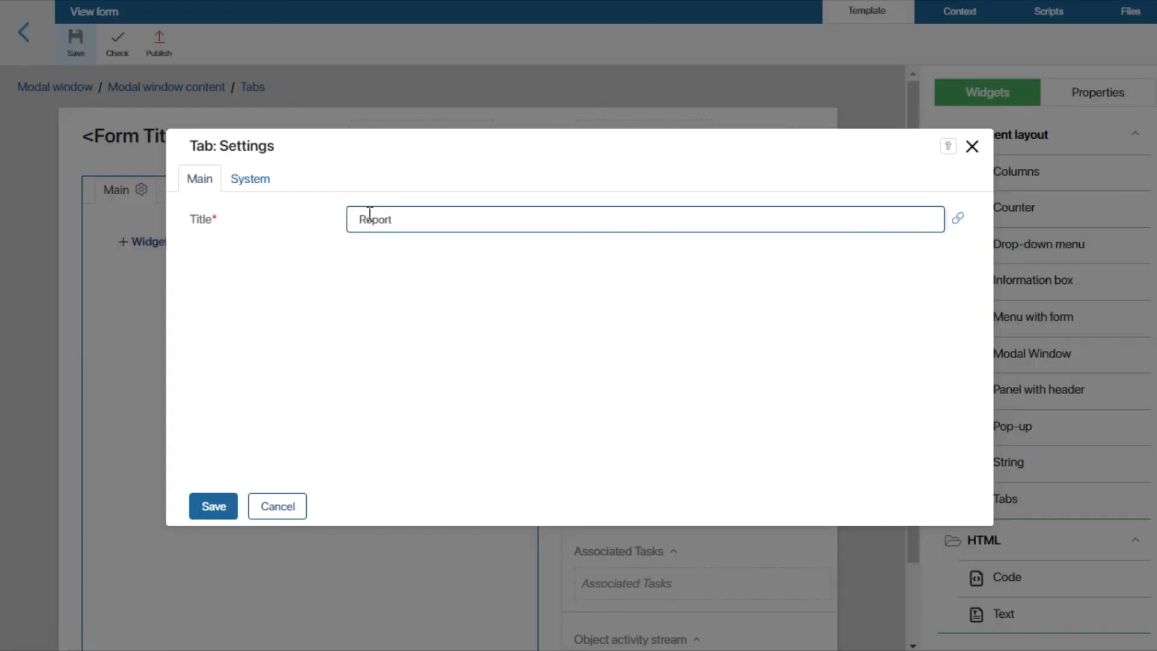
pyautogui.click(261, 181)
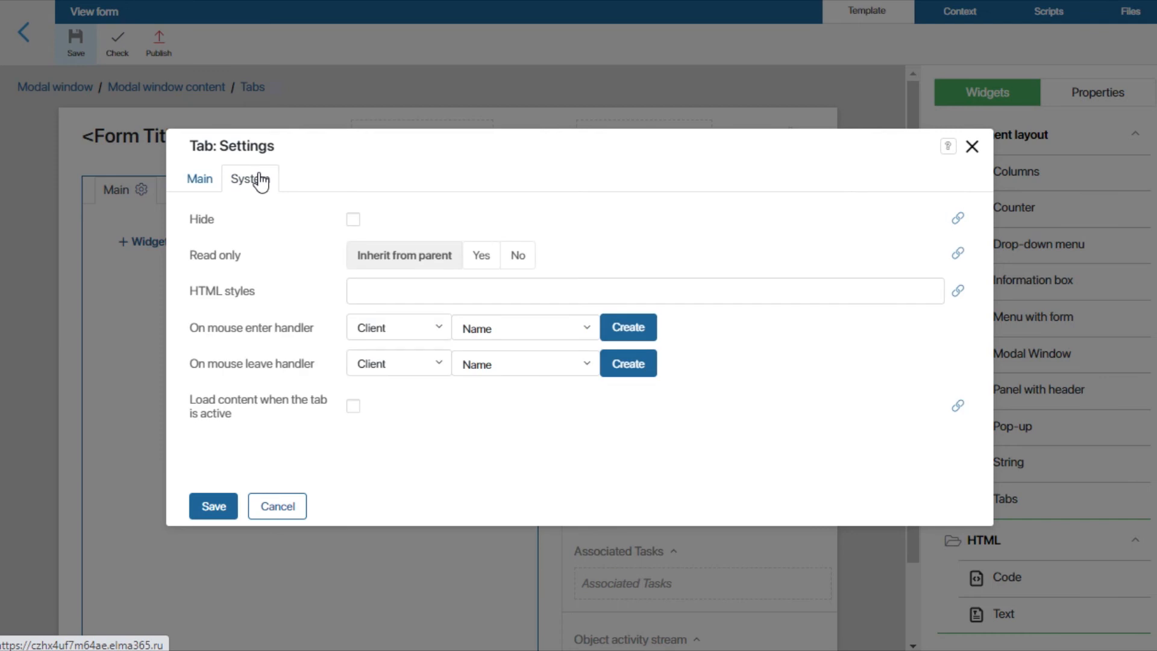
pyautogui.click(958, 219)
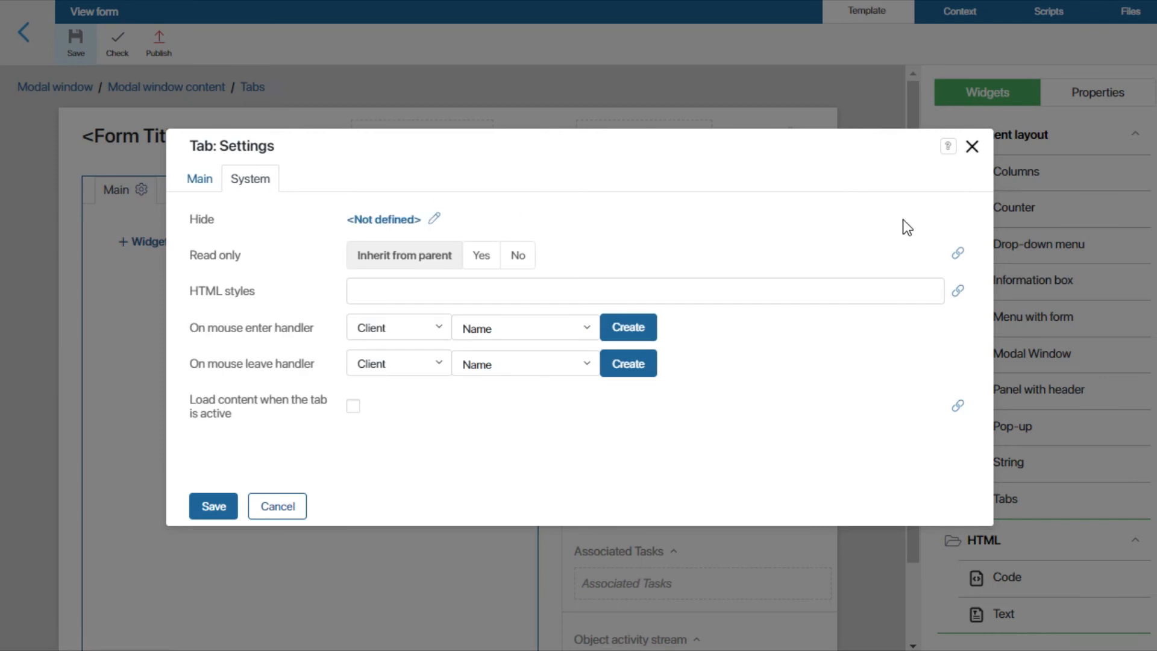
pyautogui.click(393, 221)
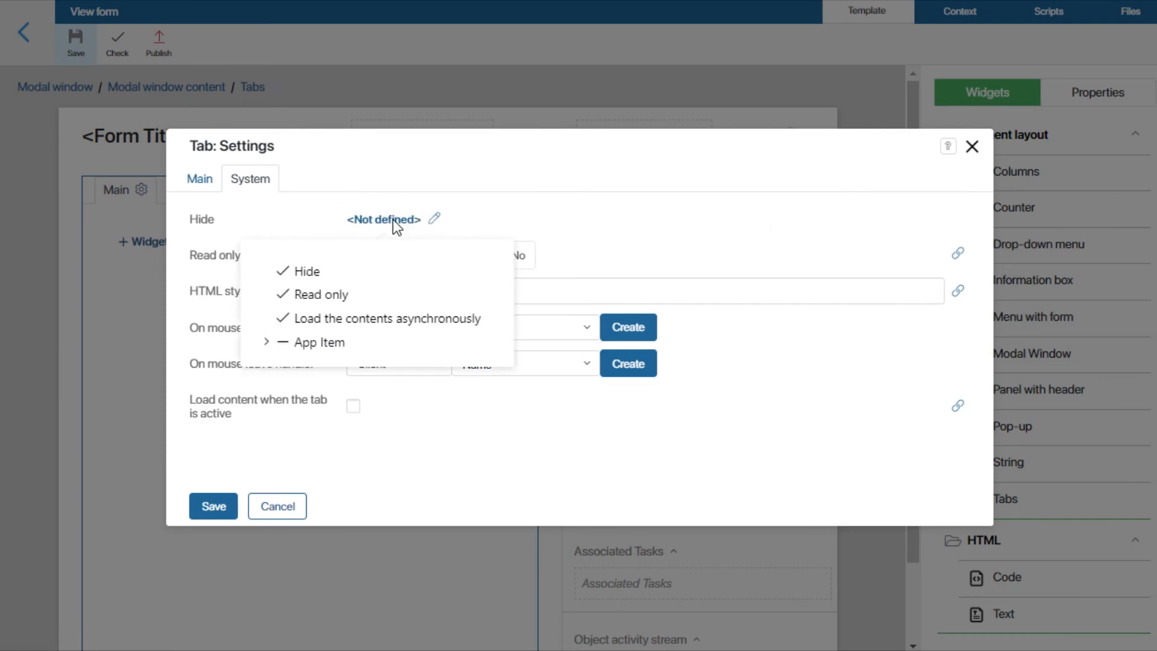
pyautogui.click(276, 342)
pyautogui.click(341, 510)
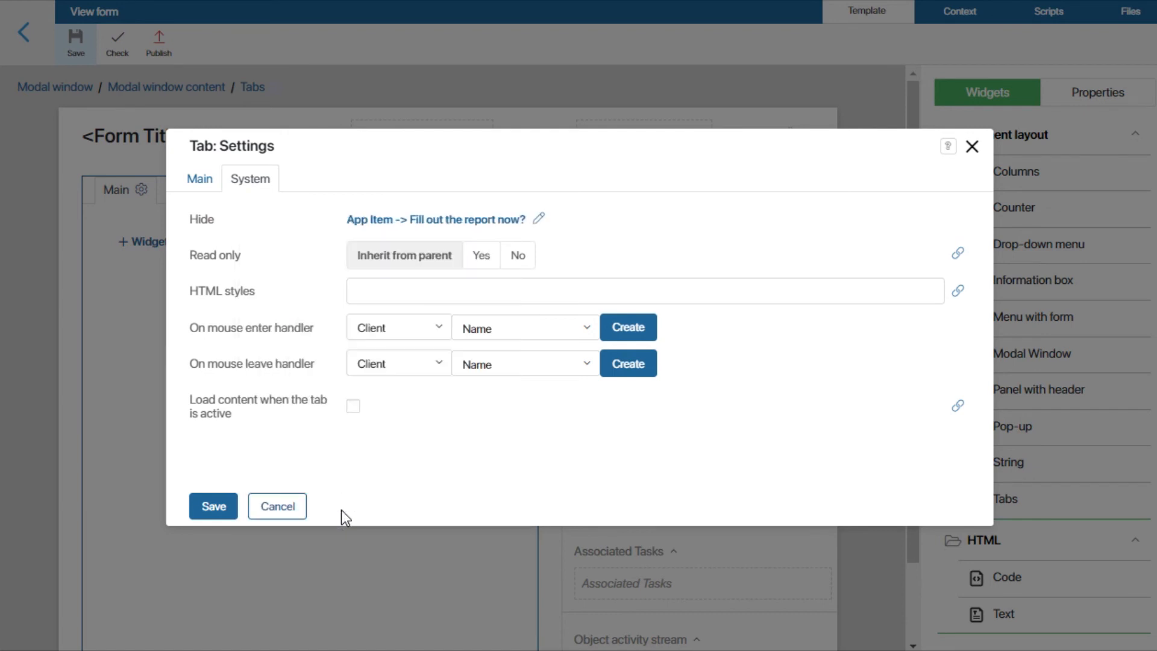
pyautogui.click(215, 507)
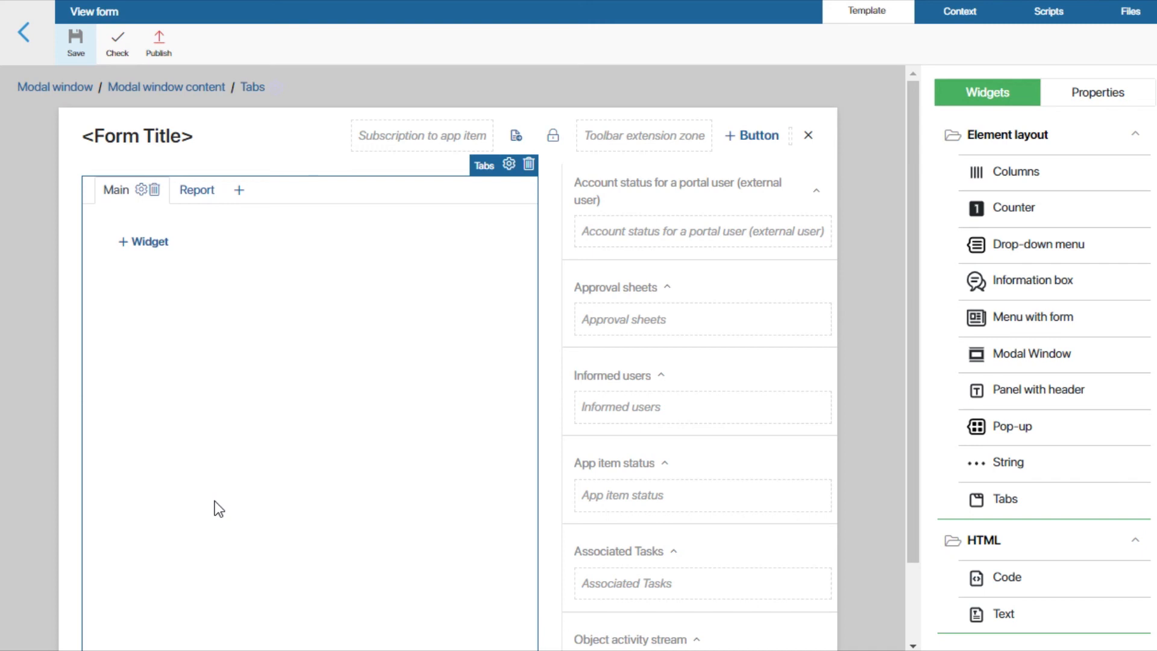
# Step: Place the Business trip report field on the Report tab with its default settings
pyautogui.click(199, 200)
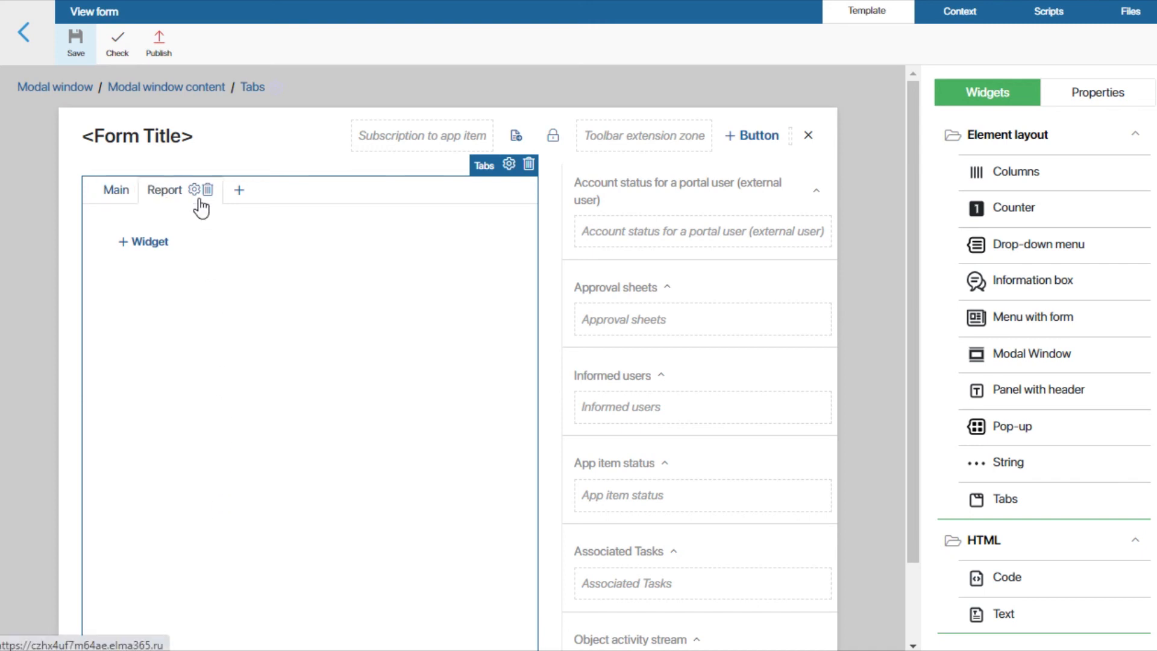
pyautogui.click(1079, 93)
pyautogui.scroll(-5, 1043, 335)
pyautogui.scroll(-5, 1038, 333)
pyautogui.moveTo(1033, 276); pyautogui.dragTo(217, 253)
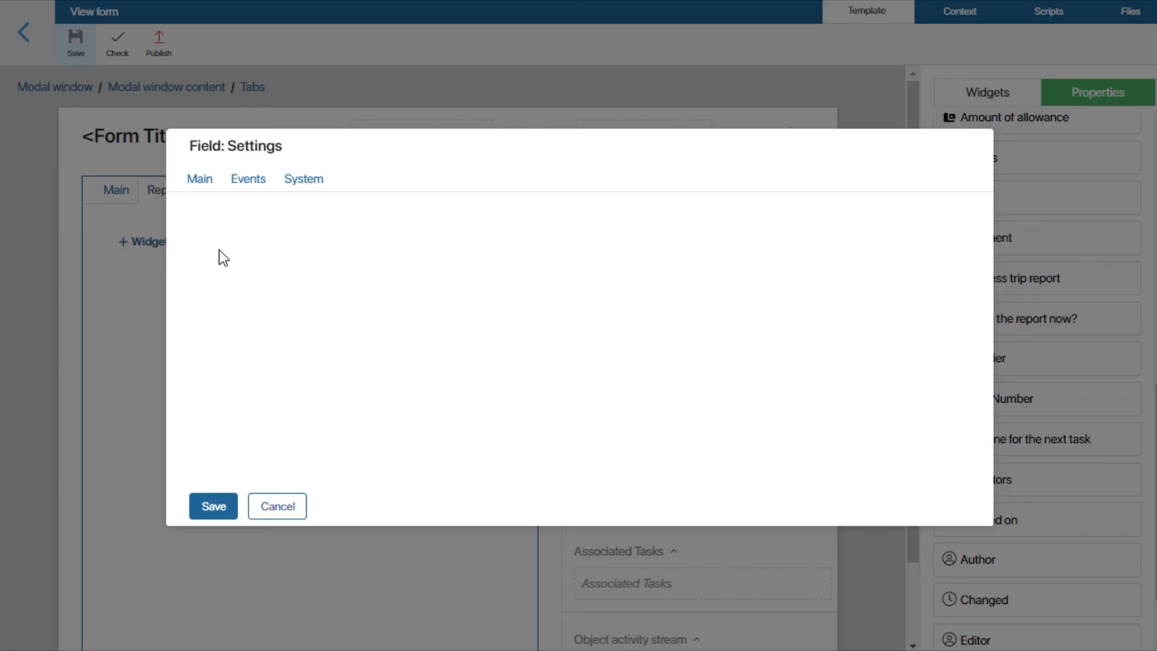
pyautogui.click(215, 507)
# Step: Review the fields on the Main tab, then save and publish the View form
pyautogui.click(116, 191)
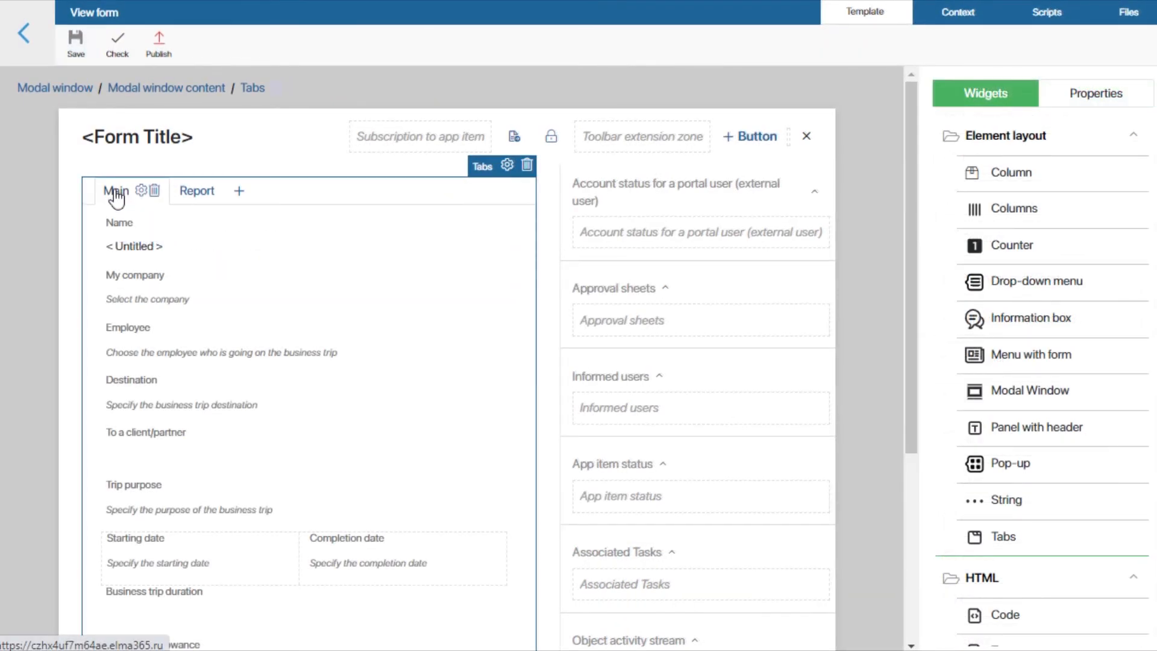
pyautogui.scroll(-5, 450, 279)
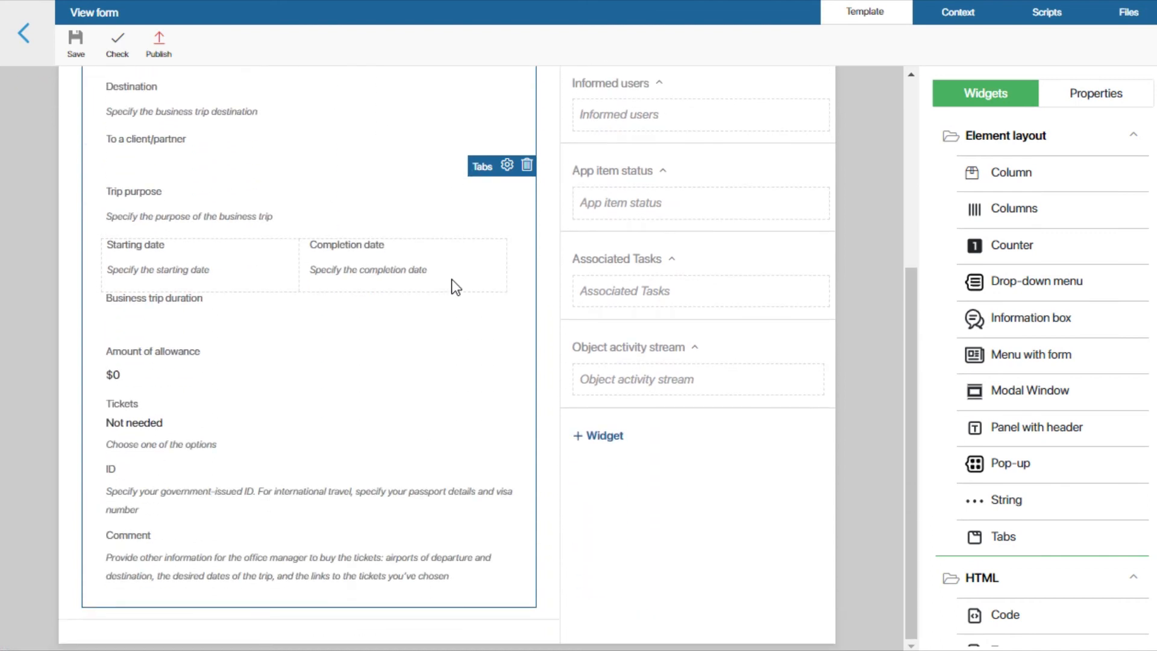
pyautogui.click(77, 48)
pyautogui.click(161, 53)
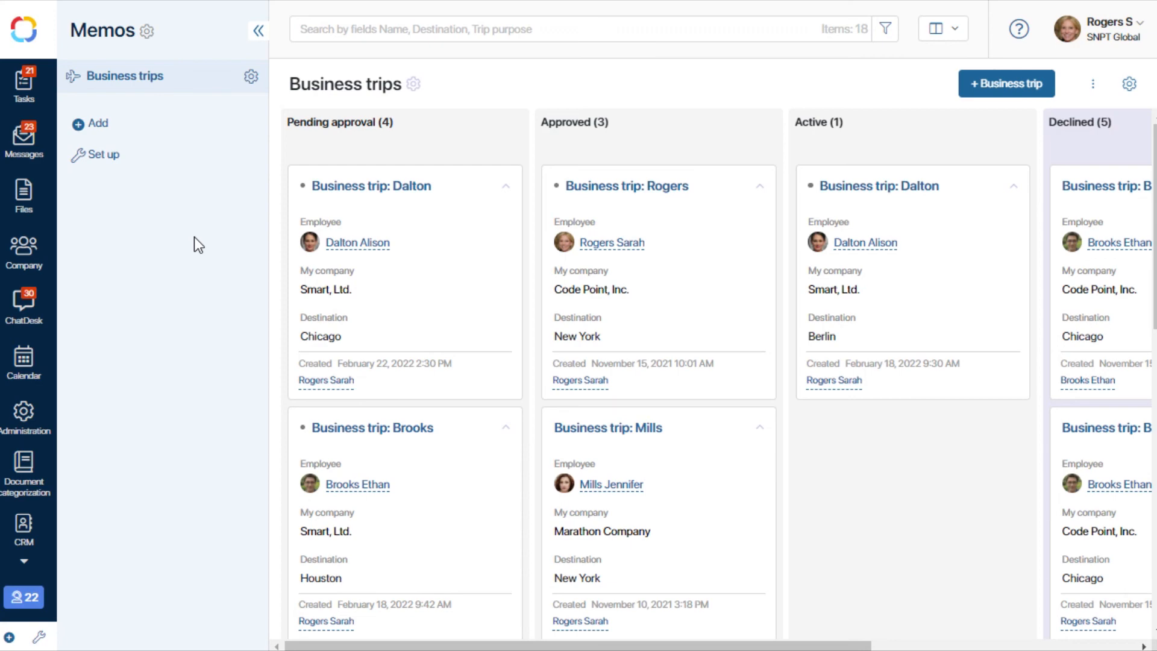
# Step: Start a new business trip with company Code Point, Inc., the travelling employee and destination Chicago
pyautogui.click(971, 87)
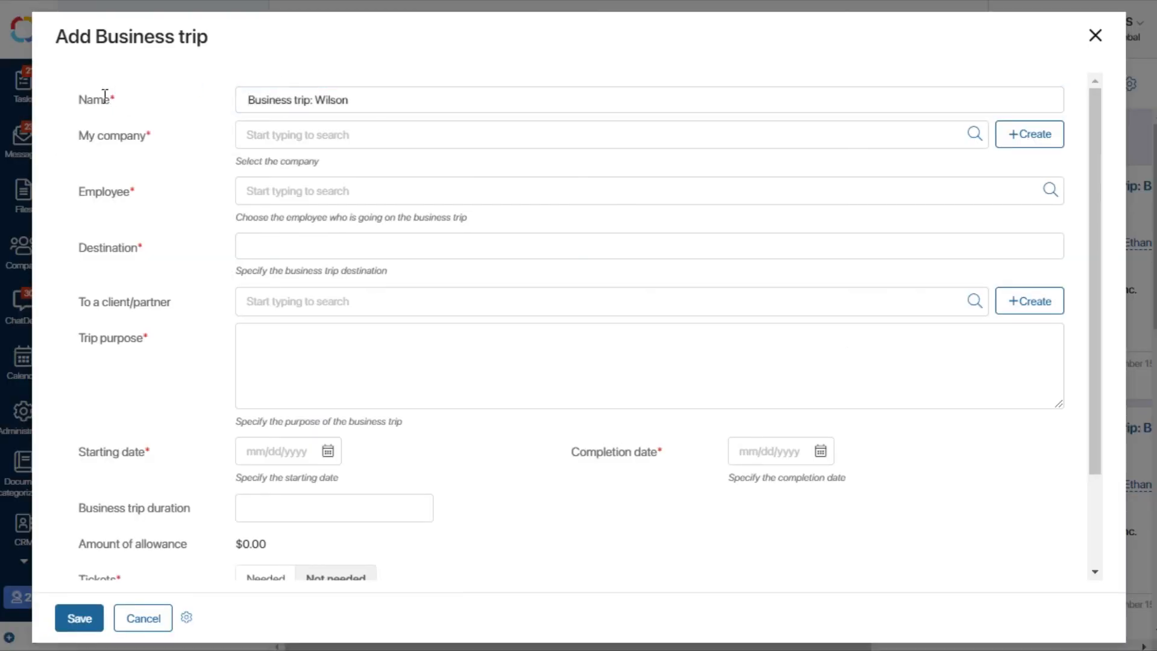
pyautogui.click(974, 136)
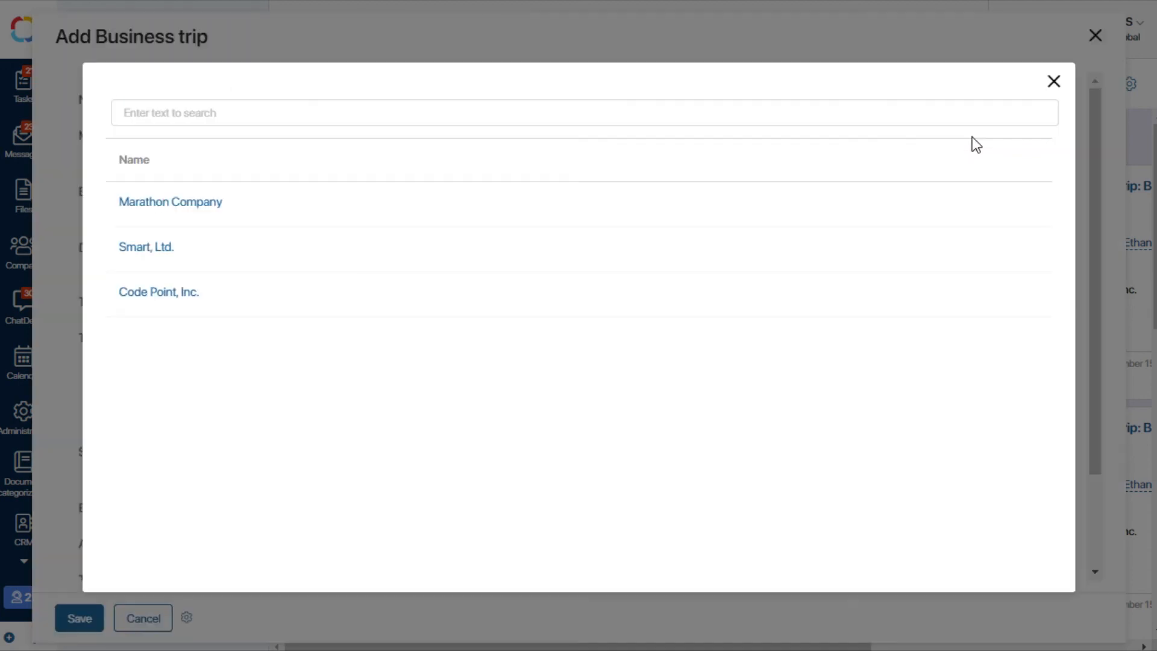
pyautogui.click(162, 297)
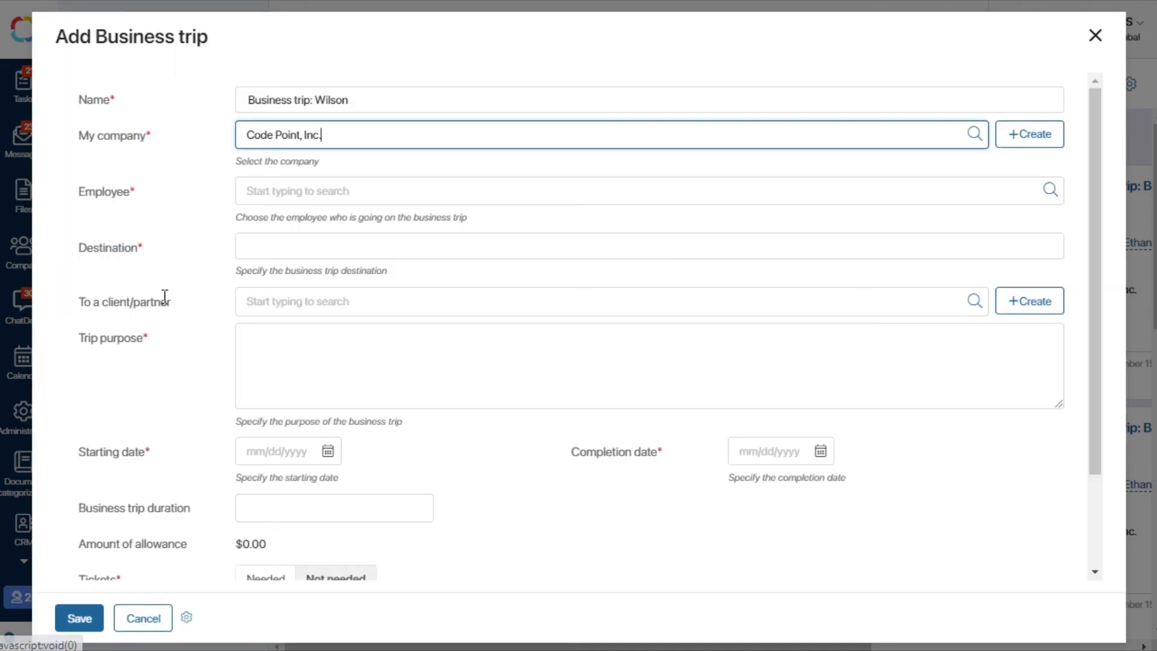
pyautogui.click(280, 199)
pyautogui.write('W')
pyautogui.click(305, 229)
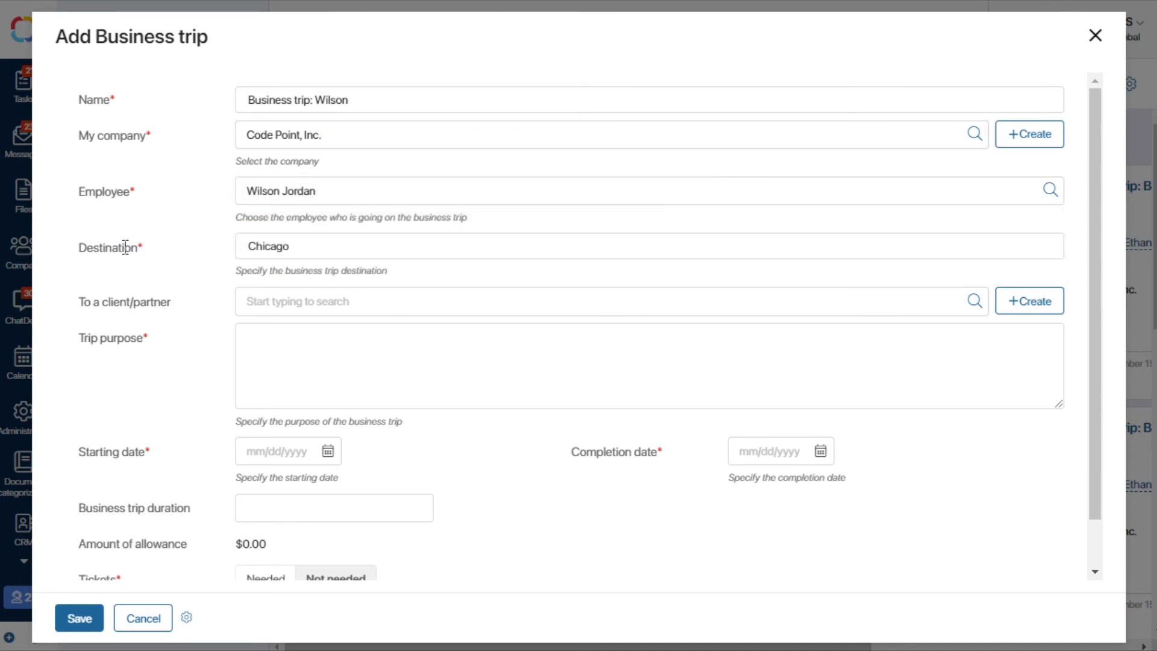
# Step: Set the trip's client/partner to Simple Solutions LTD and its purpose to "Product display"
pyautogui.click(969, 300)
pyautogui.click(204, 204)
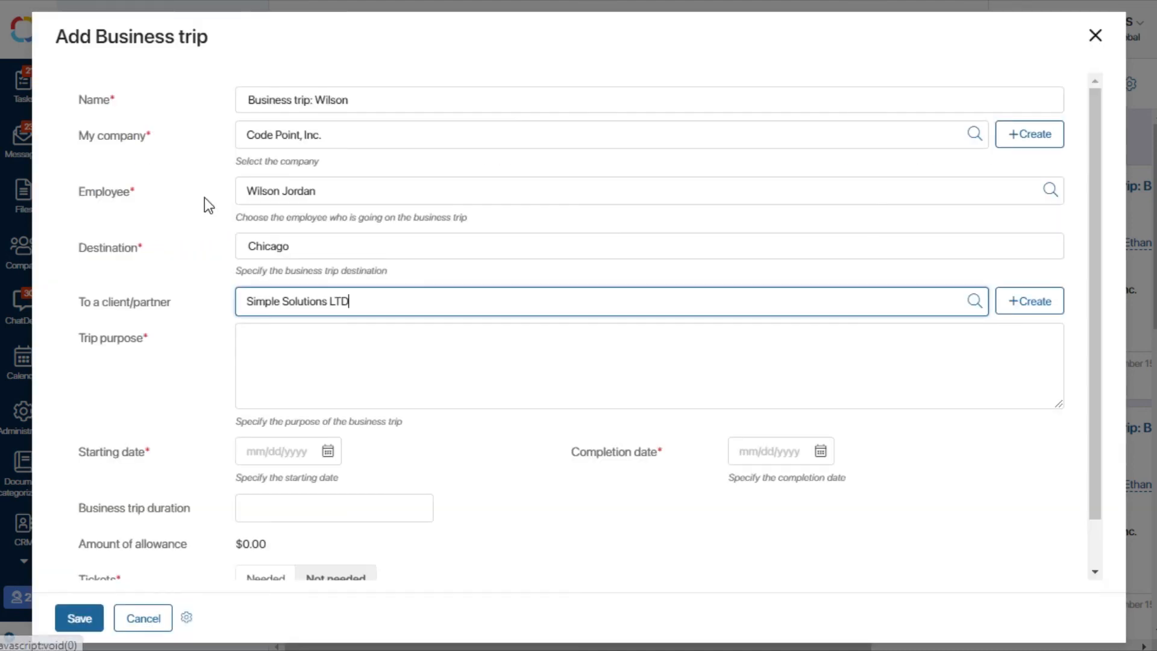
pyautogui.click(263, 341)
pyautogui.write('Product display')
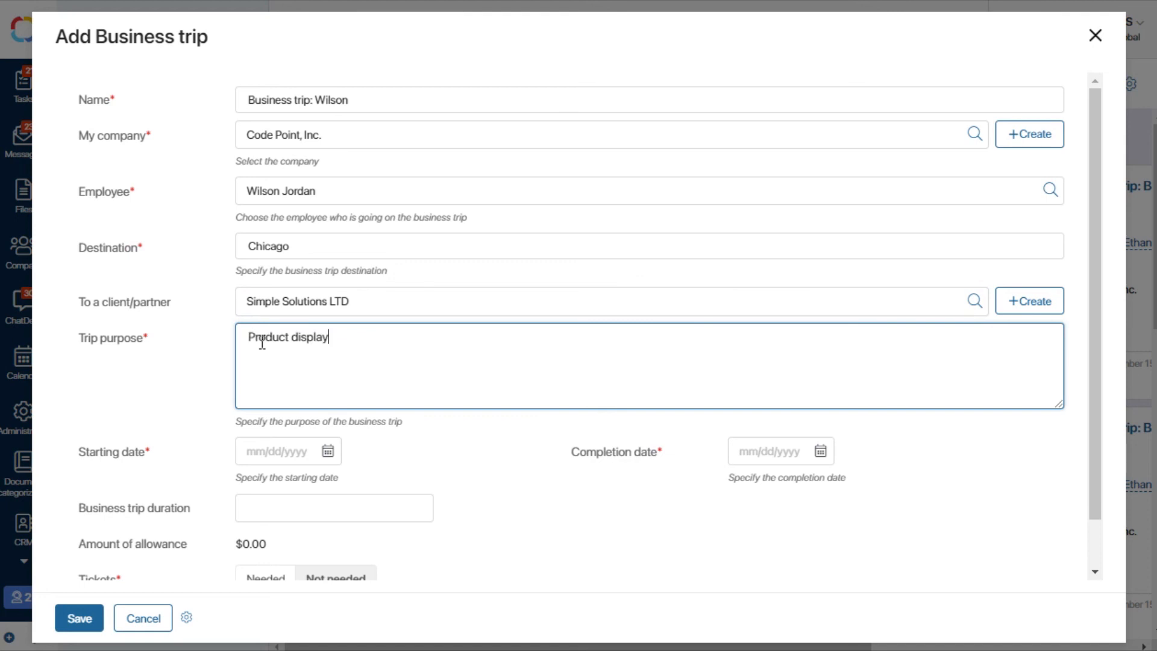
# Step: Set the starting date to 03/01/2022, the completion date to 03/04/2022 and the business trip duration to 4
pyautogui.click(328, 451)
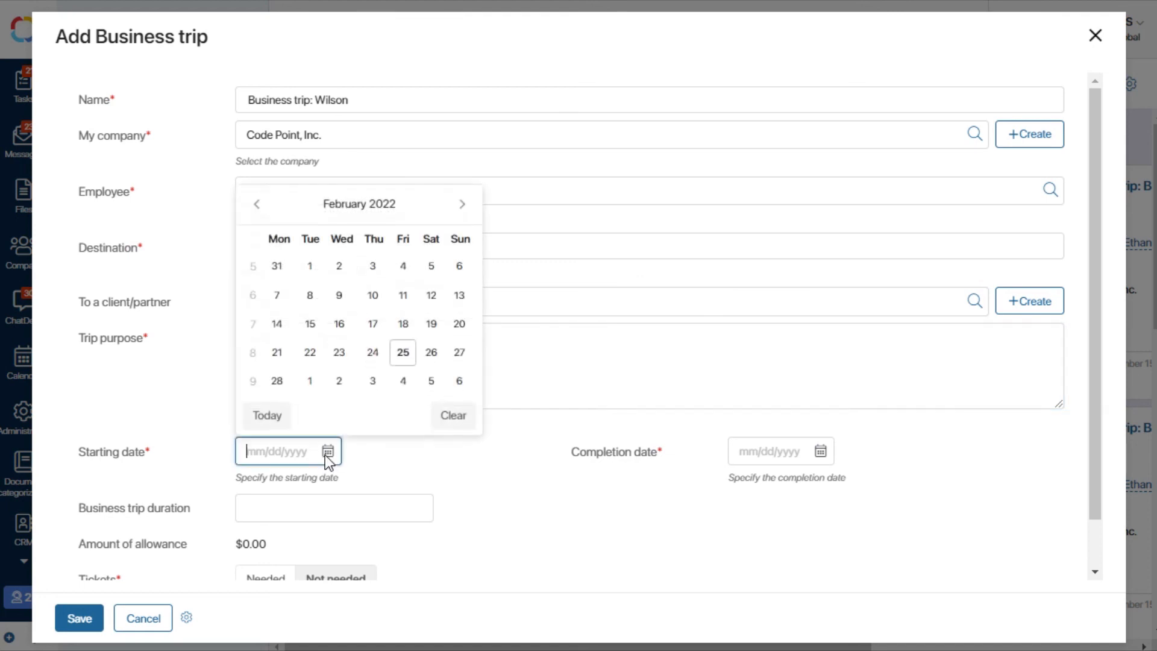
pyautogui.click(310, 381)
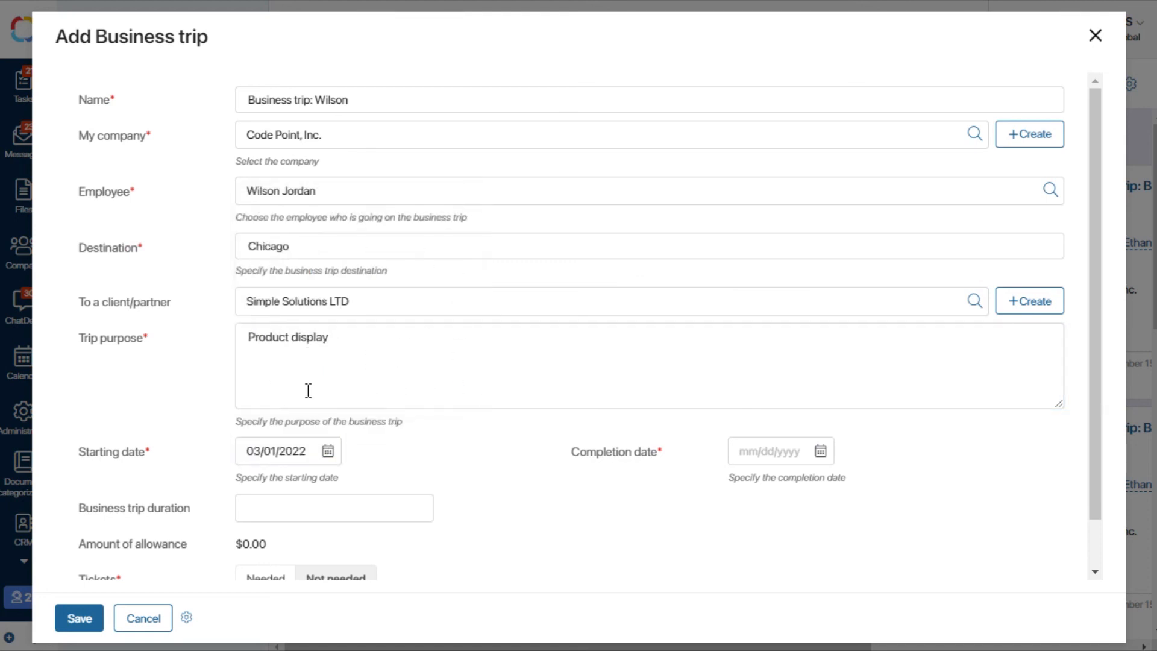
pyautogui.click(825, 453)
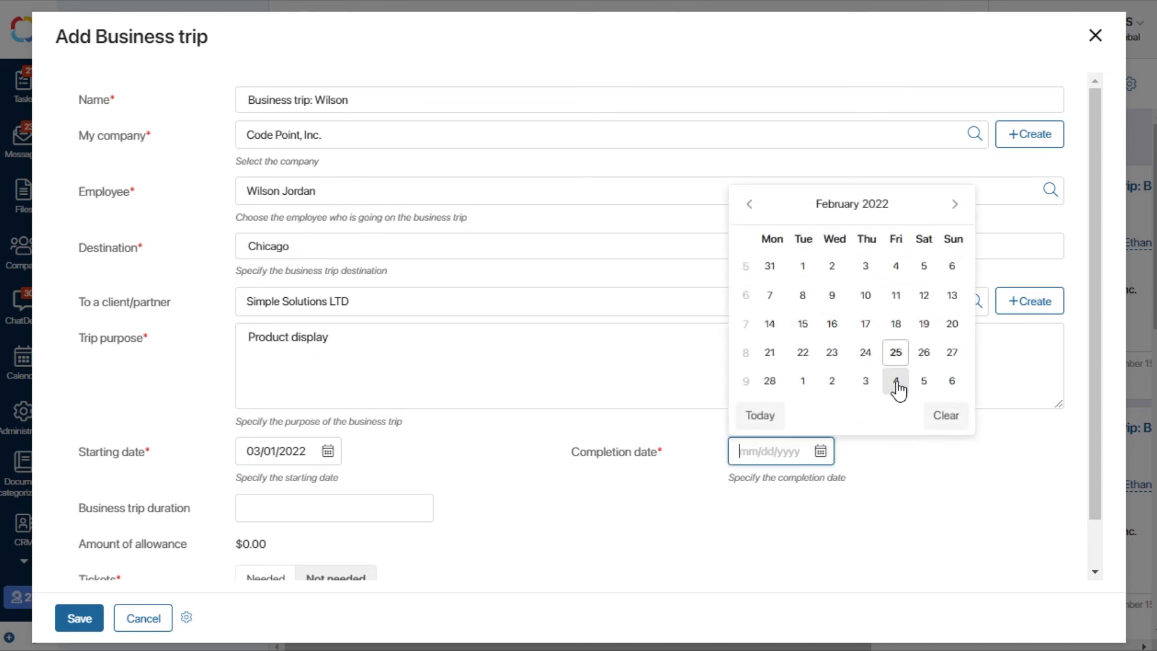
pyautogui.click(896, 383)
pyautogui.click(282, 515)
pyautogui.write('4')
pyautogui.click(536, 520)
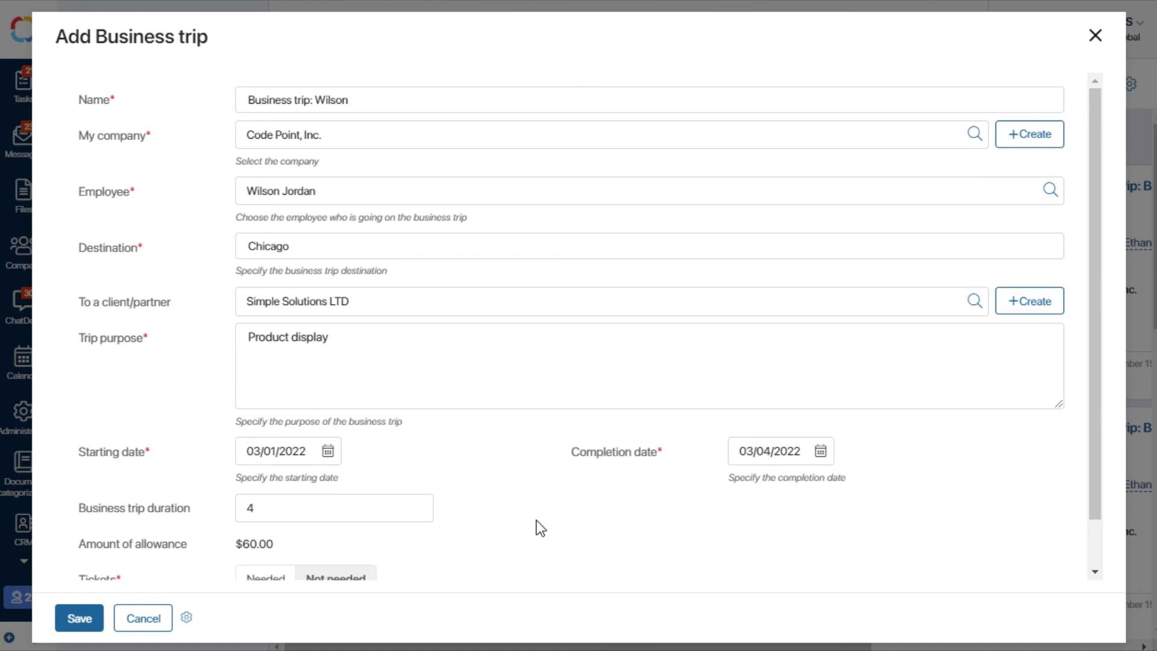
# Step: Mark tickets as Needed and fill in the traveller's government-issued ID number
pyautogui.scroll(-2, 536, 519)
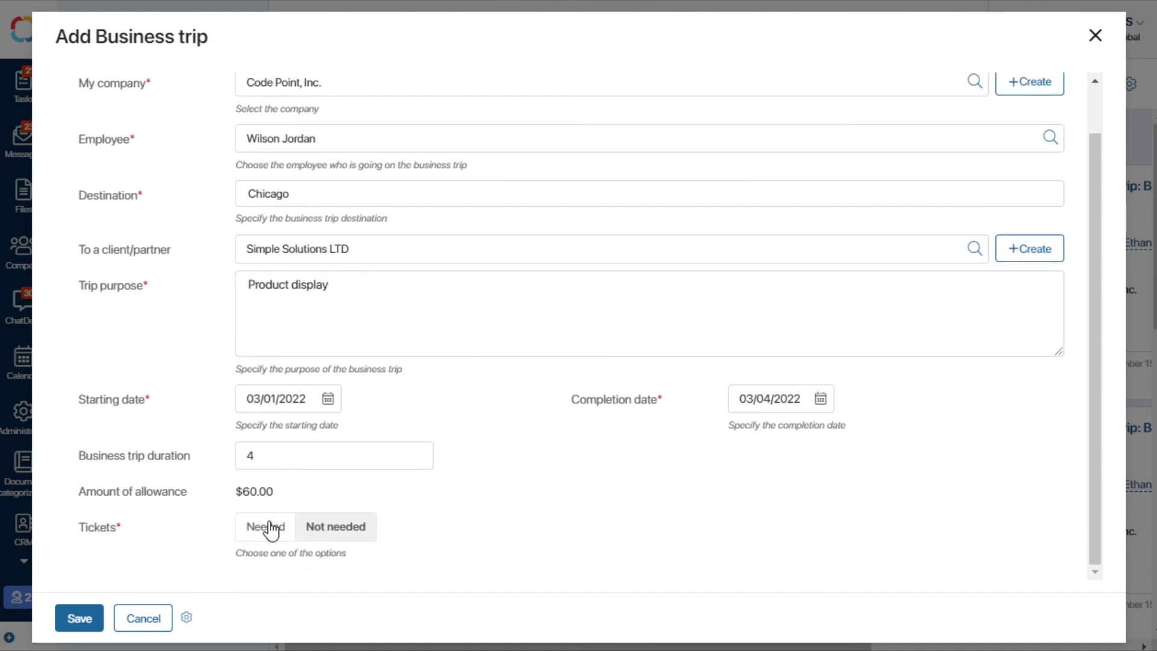
pyautogui.click(271, 528)
pyautogui.scroll(-3, 270, 530)
pyautogui.click(279, 419)
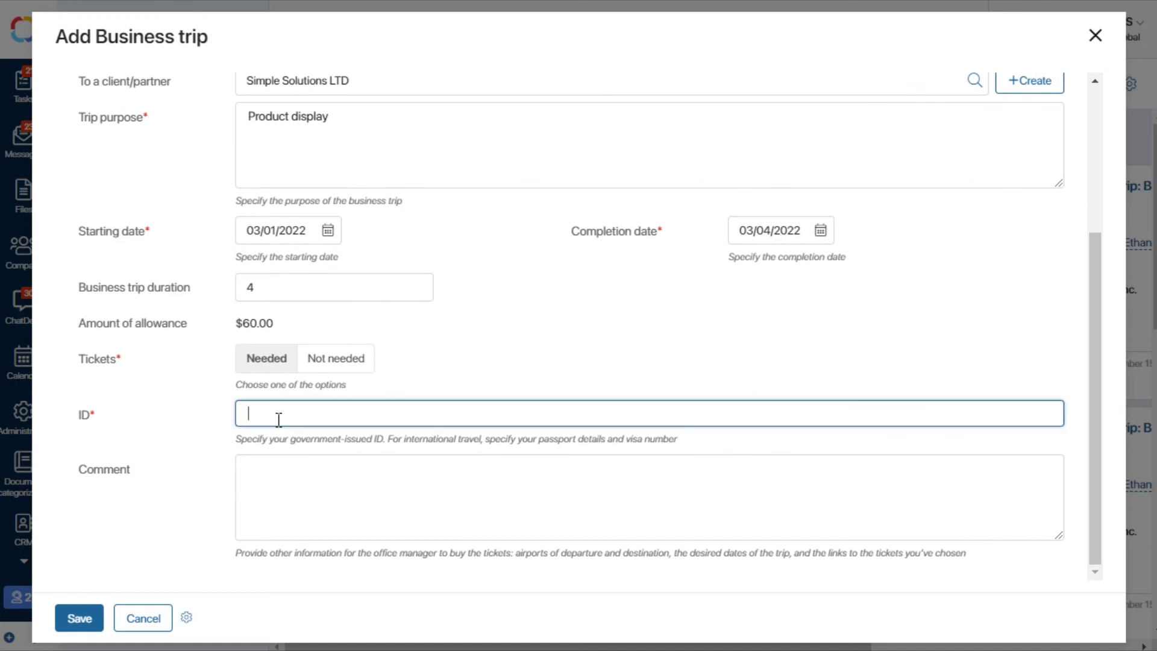
pyautogui.write('123 456 789')
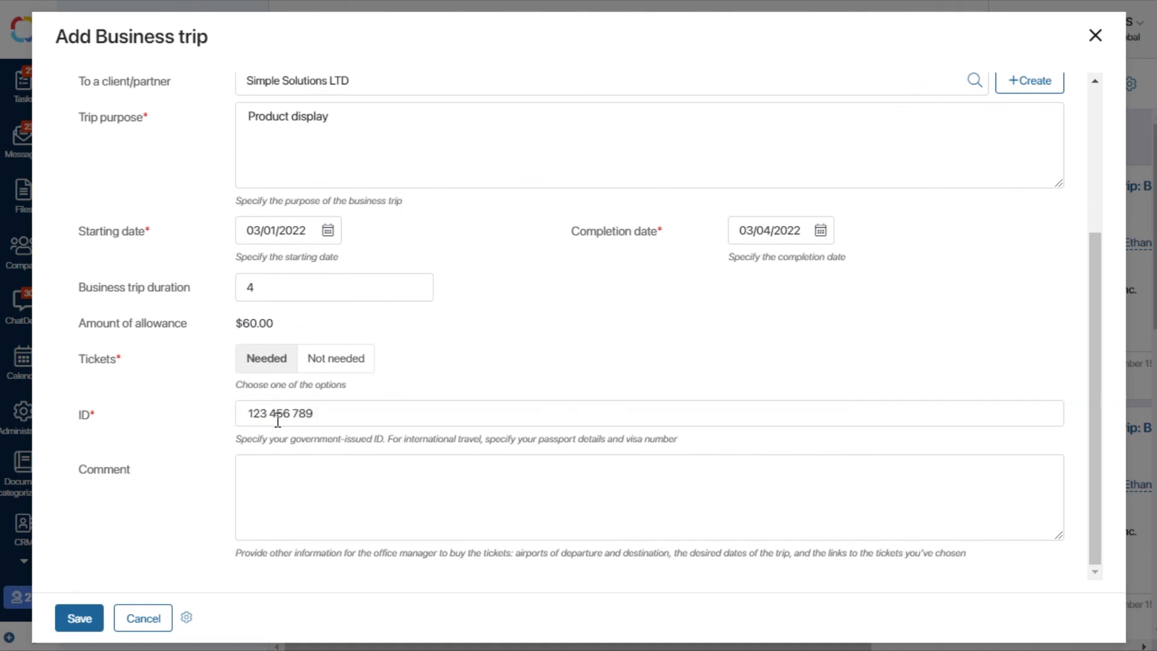
# Step: Enter the comment "The desired destination airport: Midway Airport" and save the new business trip
pyautogui.click(269, 480)
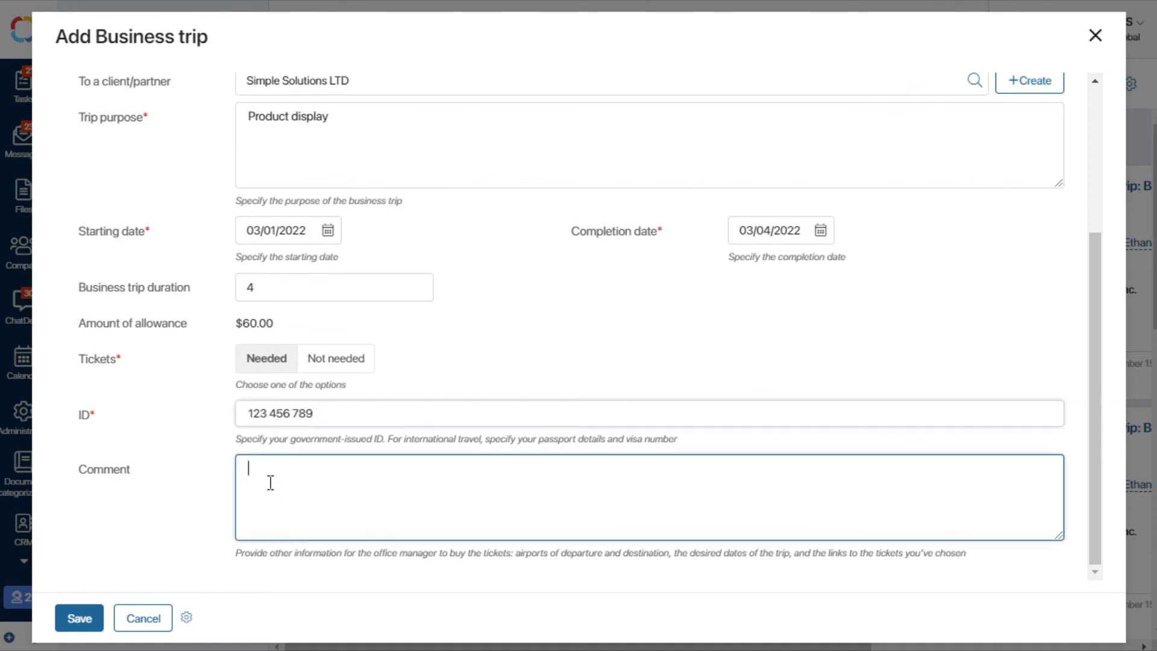
pyautogui.write('The desired destination airport: Midway Airport')
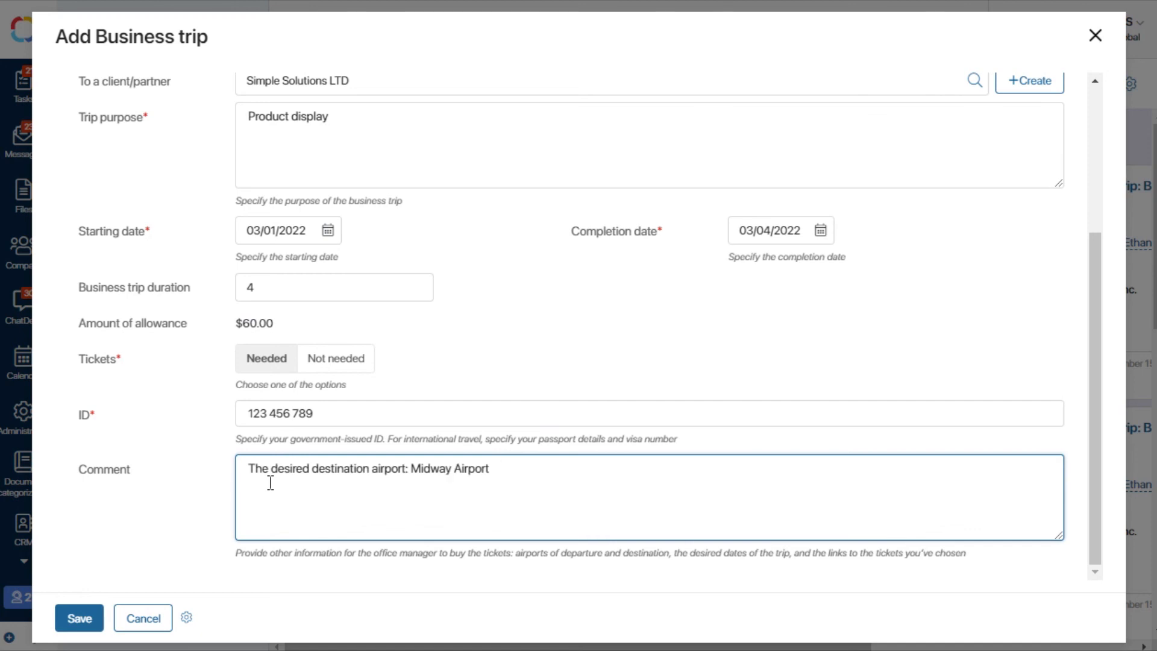
pyautogui.click(76, 615)
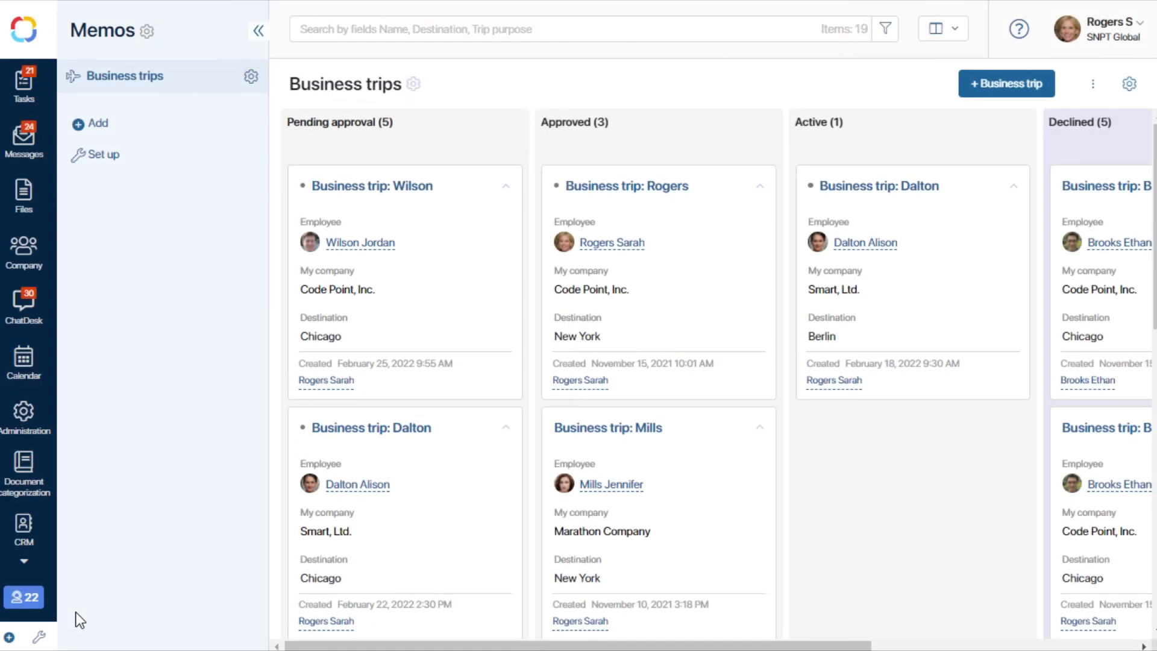
# Step: Open the newly created Chicago business trip under Pending approval for editing and set "Fill out the report now?" to Yes
pyautogui.click(410, 187)
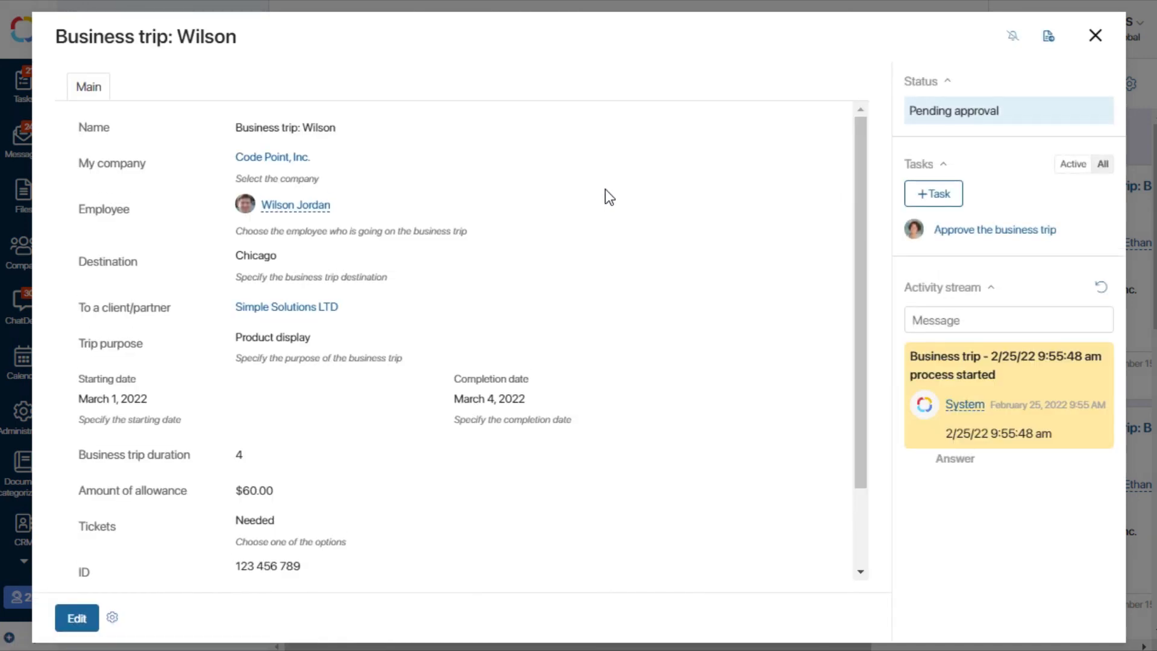
pyautogui.click(71, 615)
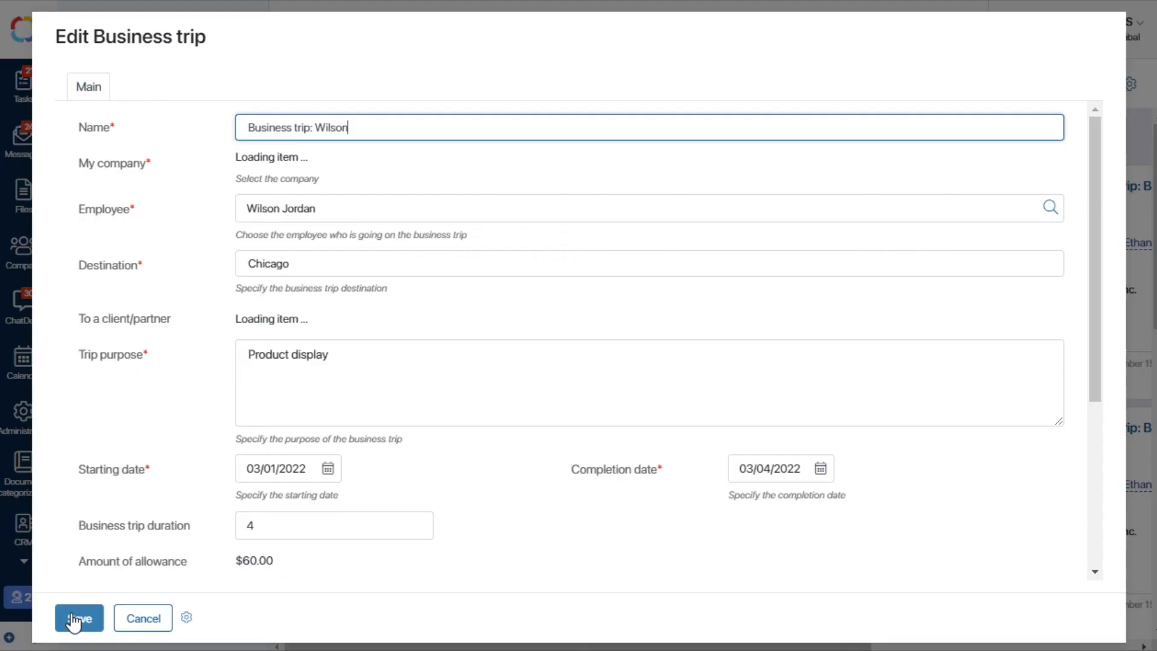
pyautogui.scroll(-1, 203, 328)
pyautogui.scroll(-4, 203, 328)
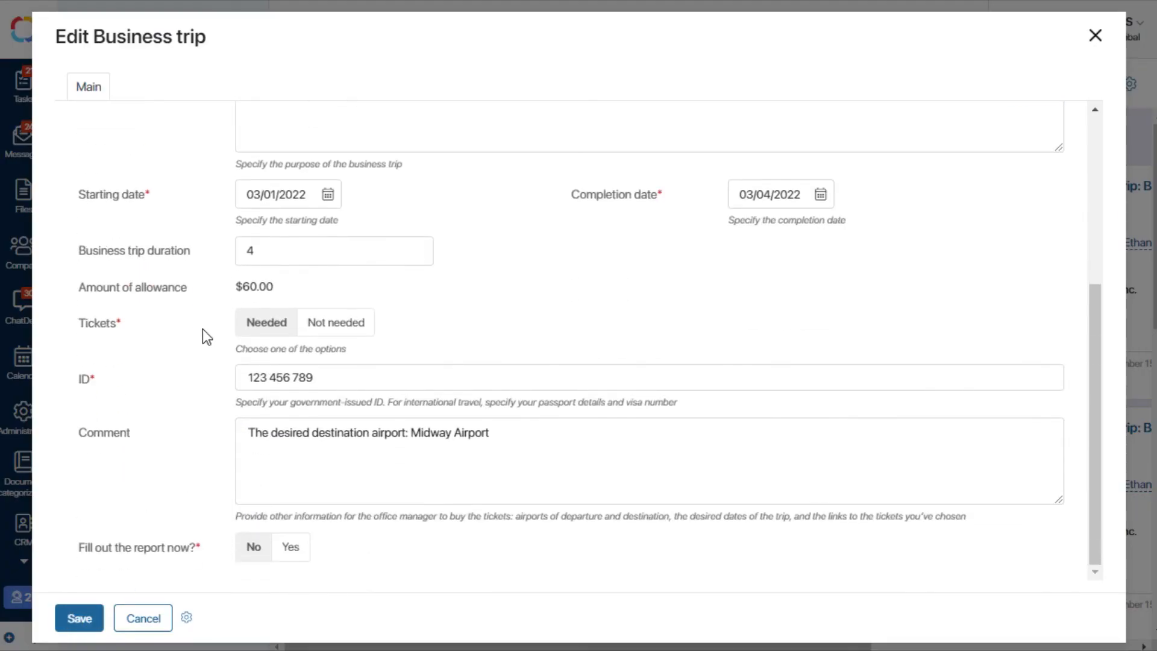
pyautogui.click(291, 549)
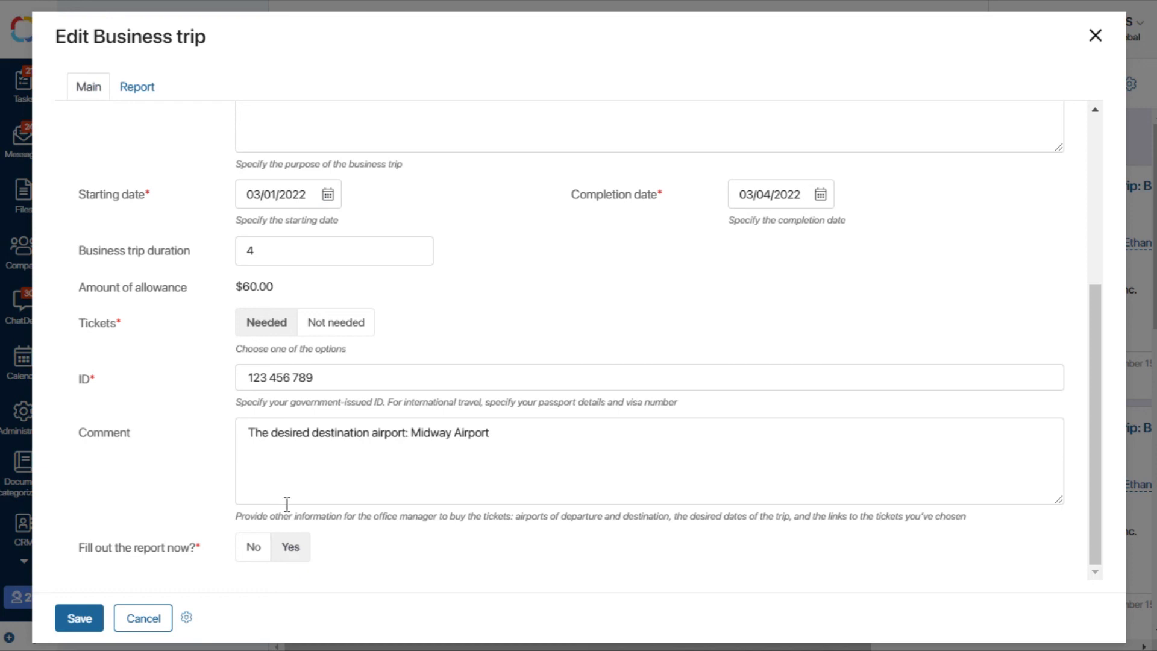
# Step: Attach the Report Chicago file as the business trip report, save the trip and view its Report tab
pyautogui.click(142, 91)
pyautogui.click(267, 132)
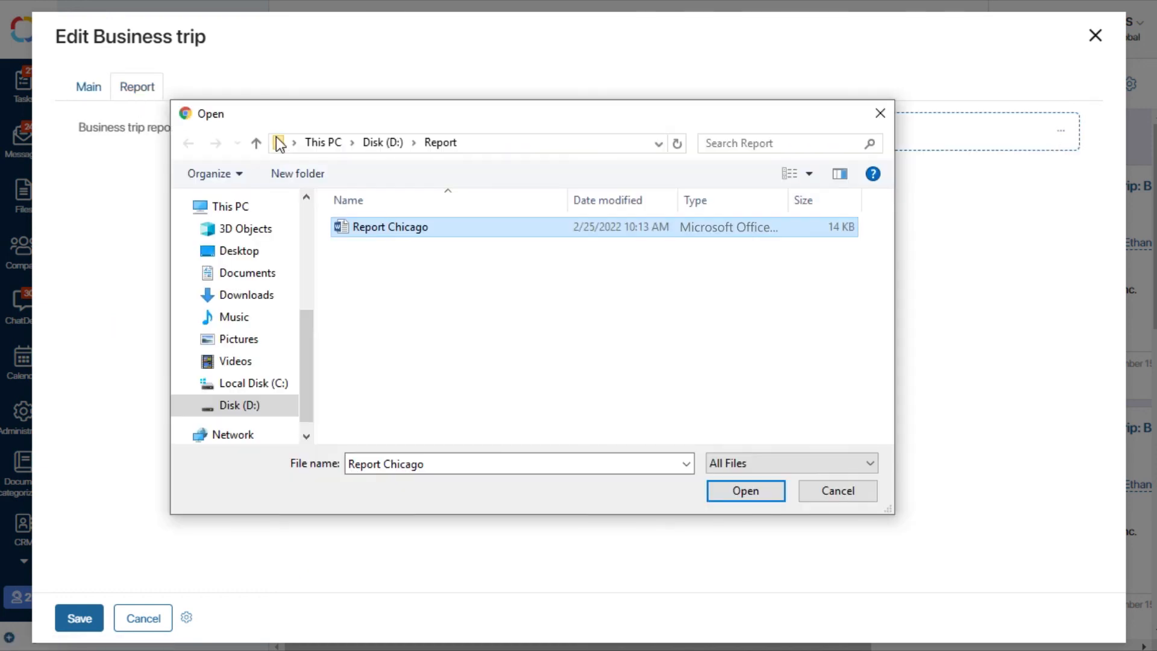
pyautogui.click(731, 491)
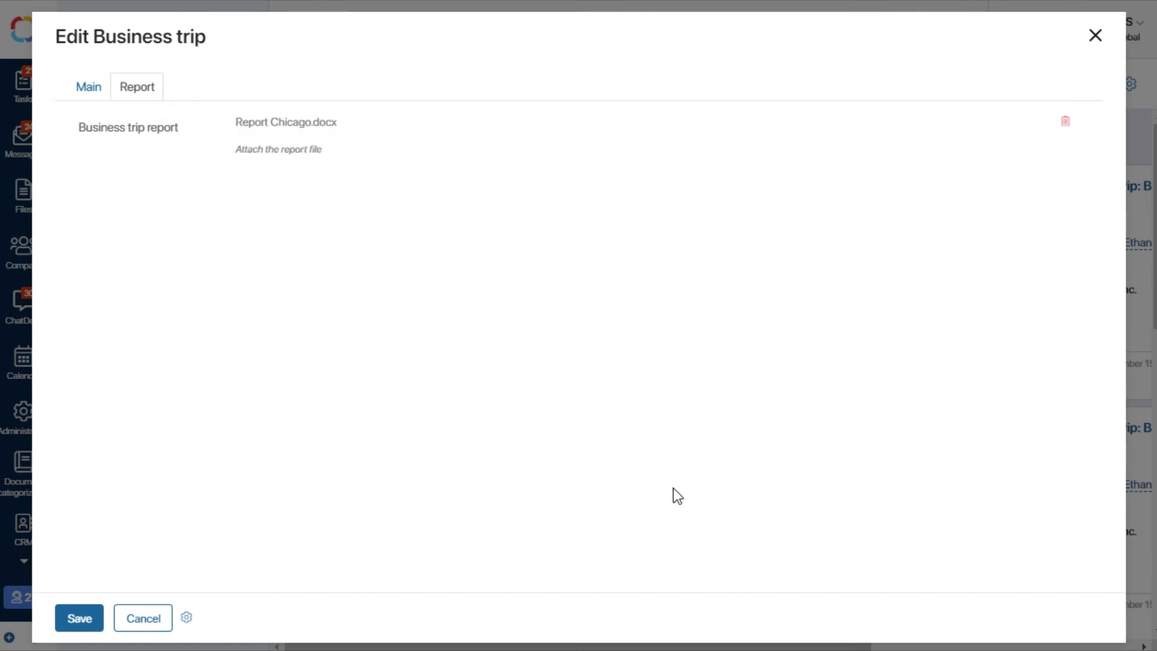
pyautogui.click(94, 617)
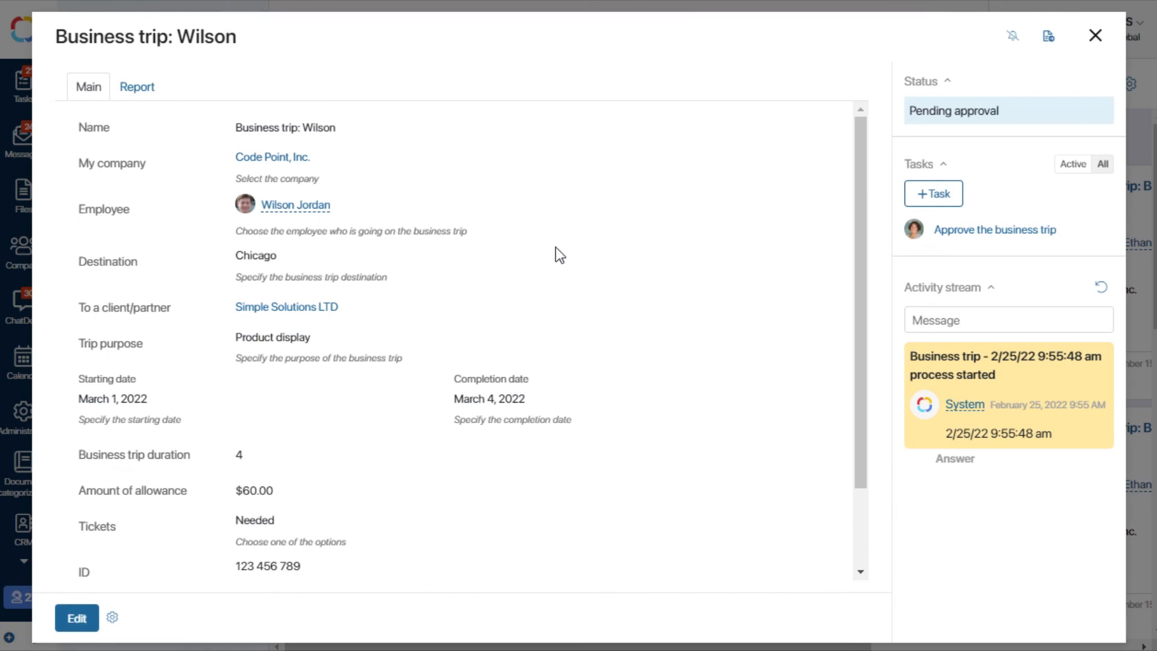
pyautogui.click(126, 86)
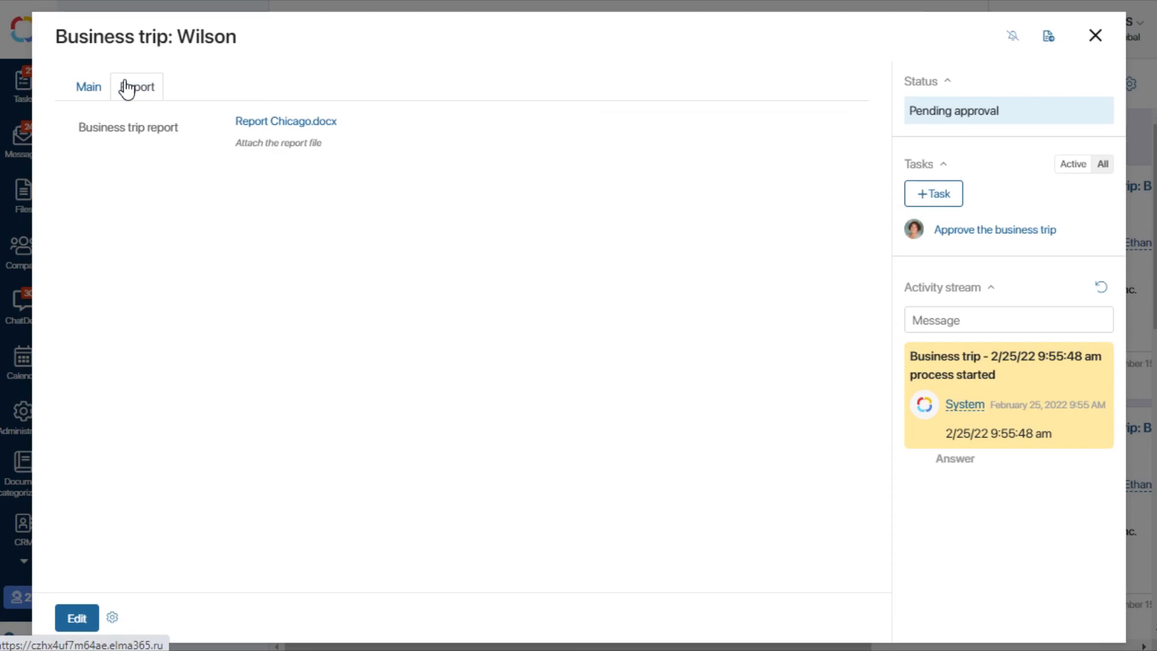